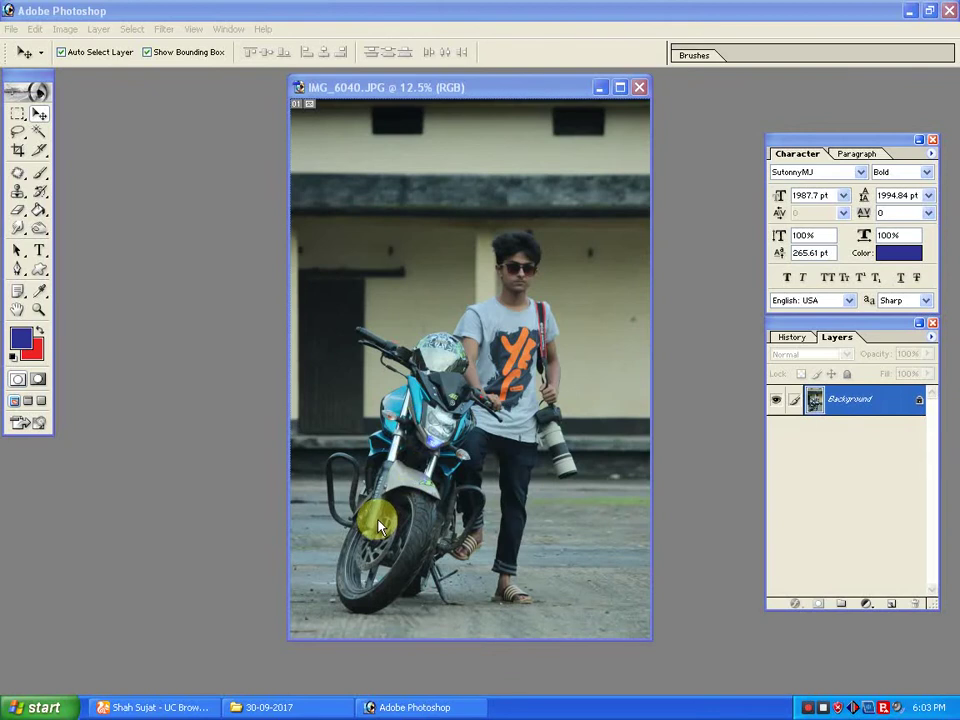
Fit the motorcycle photo to the screen and maximize its document window
left_click_drag(446, 94, 394, 104)
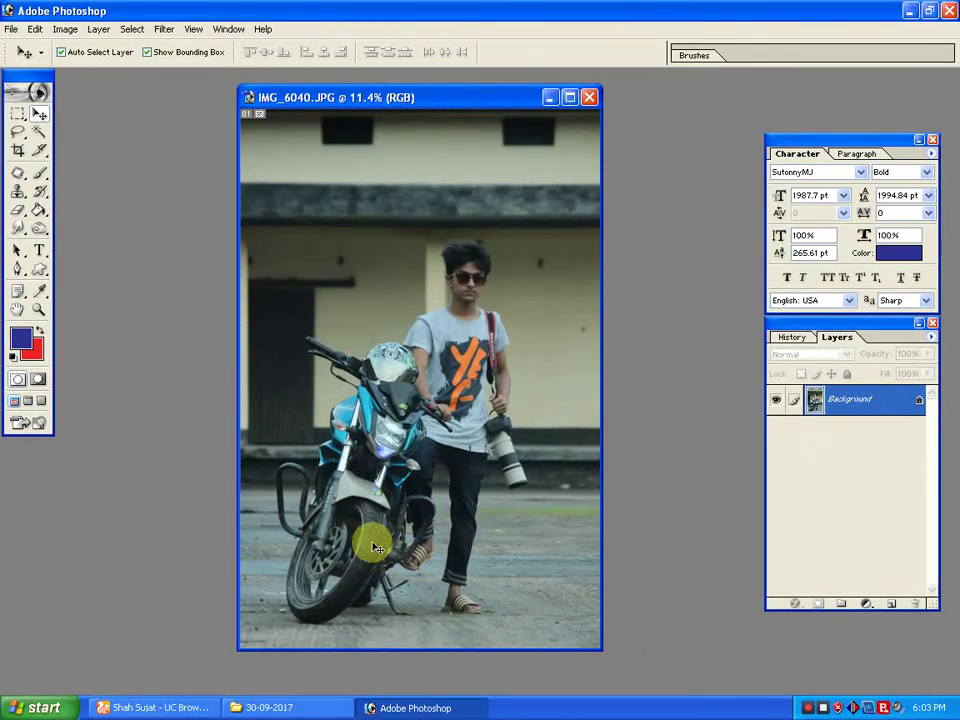
key("ctrl+0")
key("f")
key("f")
key("f")
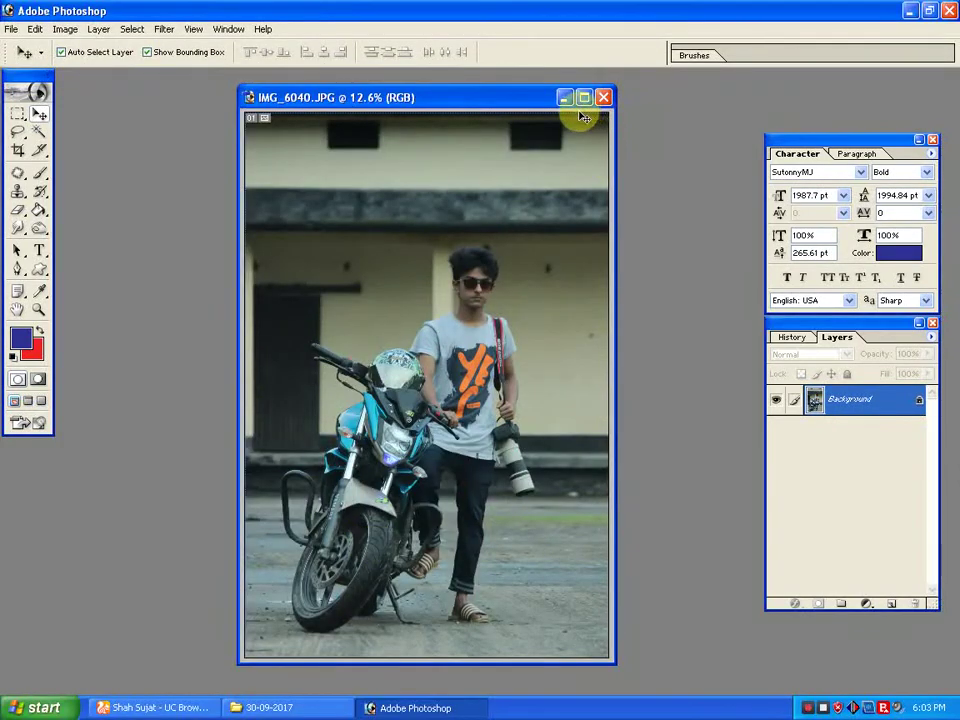
left_click(585, 99)
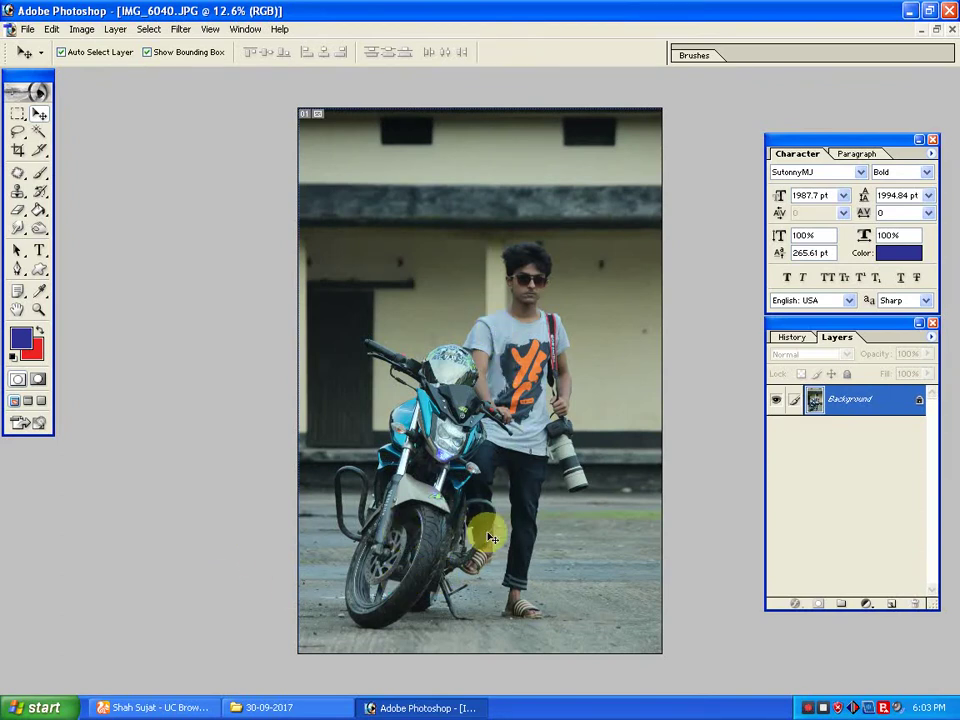
Start a Pen tool path at the toe of the standing foot's sandal and trace the sole back around the heel
key("ctrl+space")
left_click_drag(314, 526, 388, 512)
key("ctrl+space")
left_click_drag(371, 456, 671, 621)
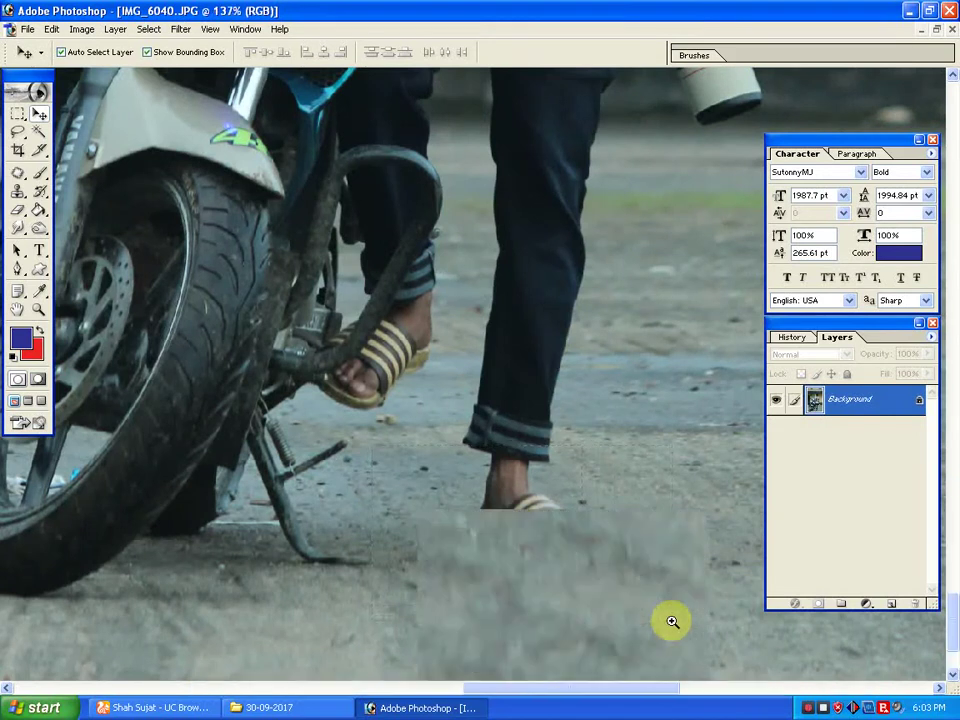
left_click_drag(633, 528, 489, 508)
left_click_drag(424, 412, 395, 466)
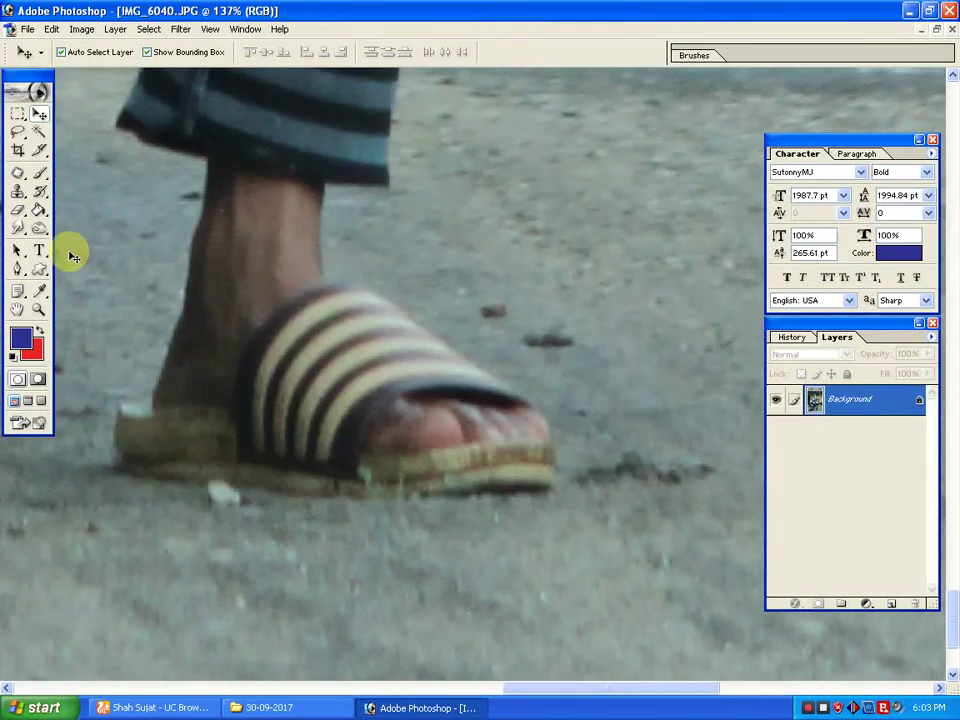
left_click(16, 269)
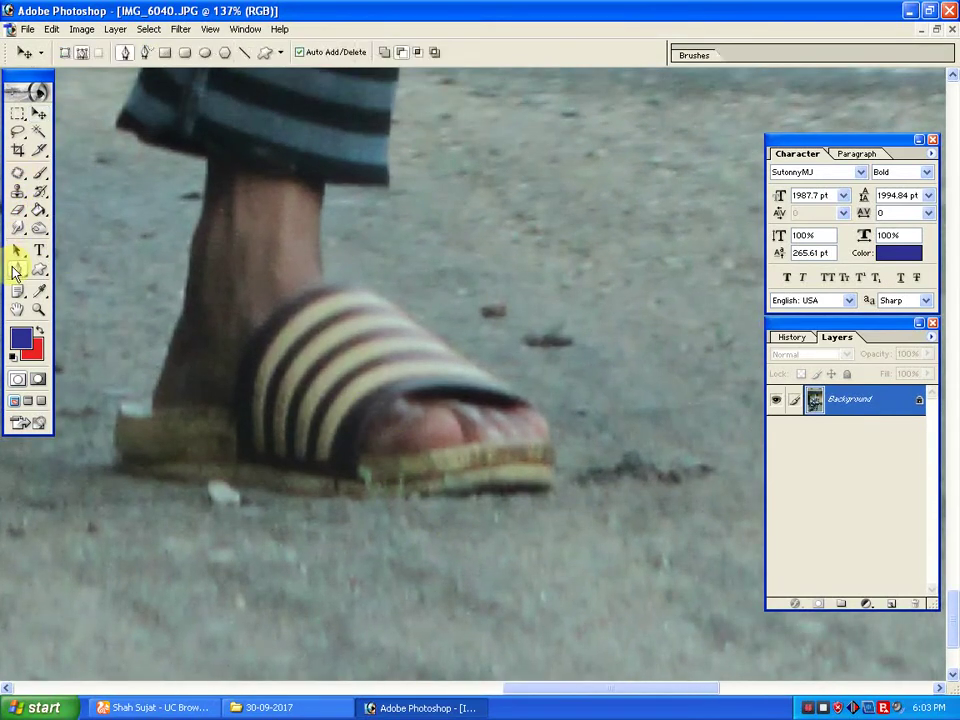
left_click(300, 53)
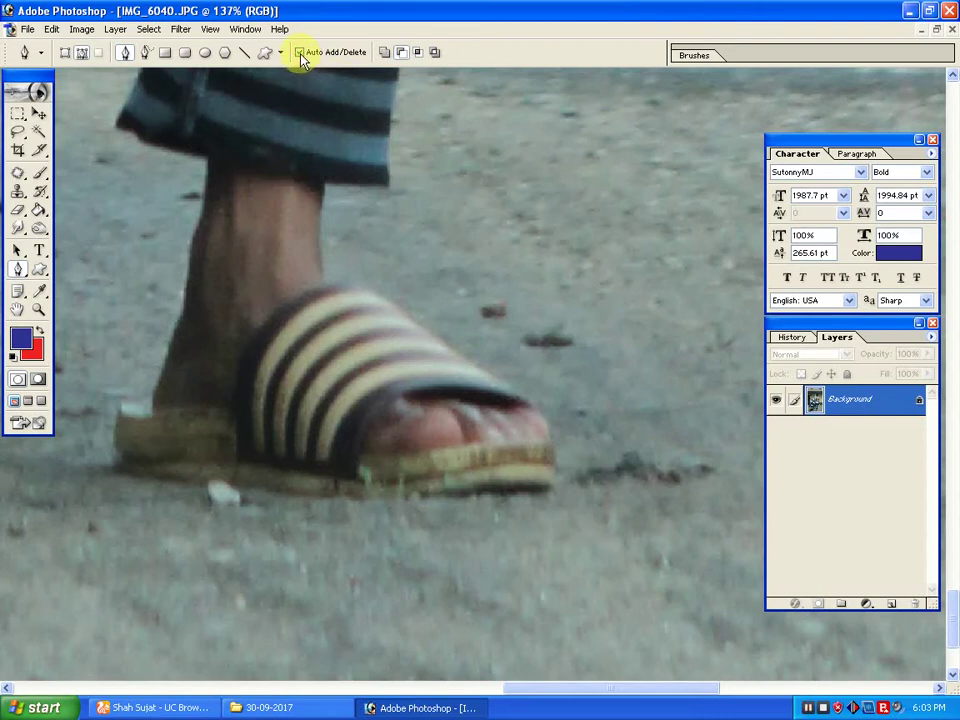
left_click(551, 484)
left_click_drag(438, 488, 474, 477)
left_click_drag(335, 466, 286, 459)
left_click_drag(197, 445, 196, 414)
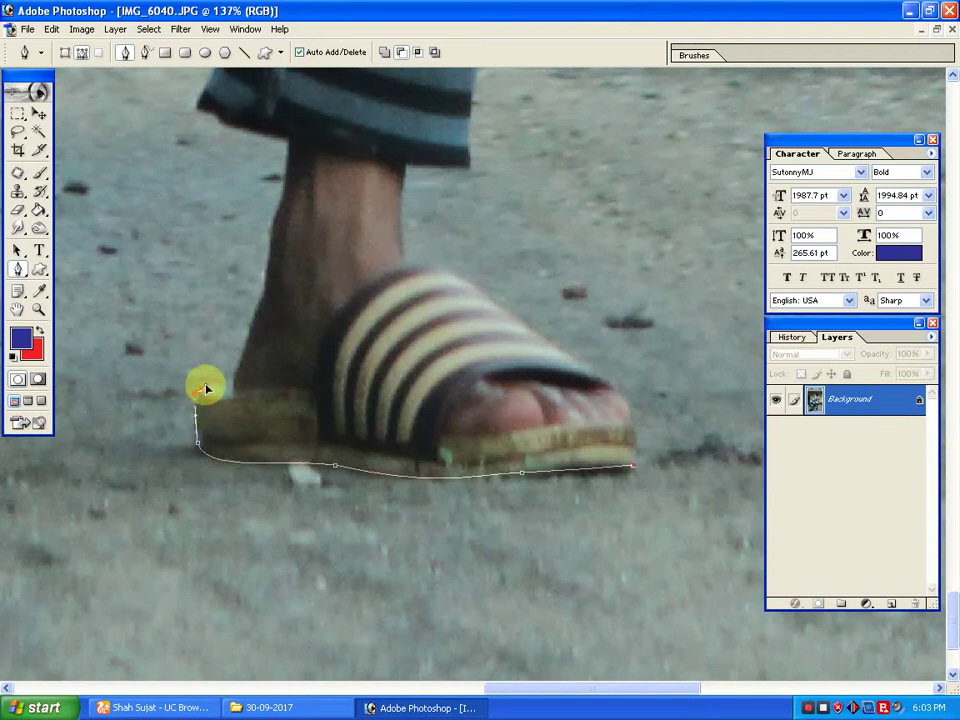
Continue the path from the sandal's heel up the back of the ankle to the rolled trouser cuff
left_click_drag(251, 354, 324, 482)
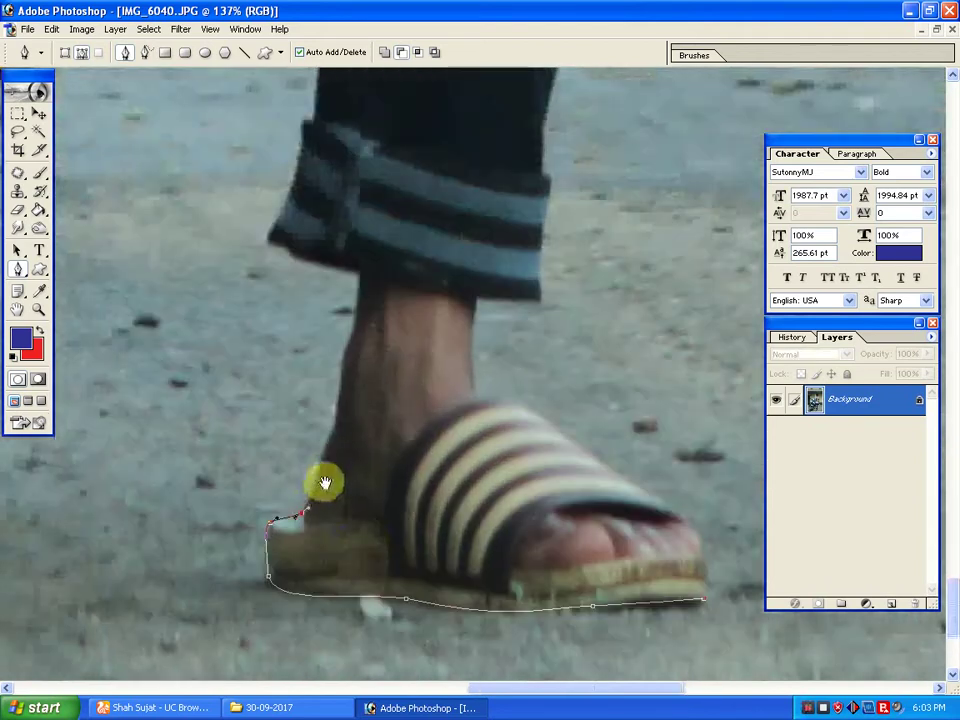
left_click_drag(336, 410, 340, 388)
key("ctrl+z")
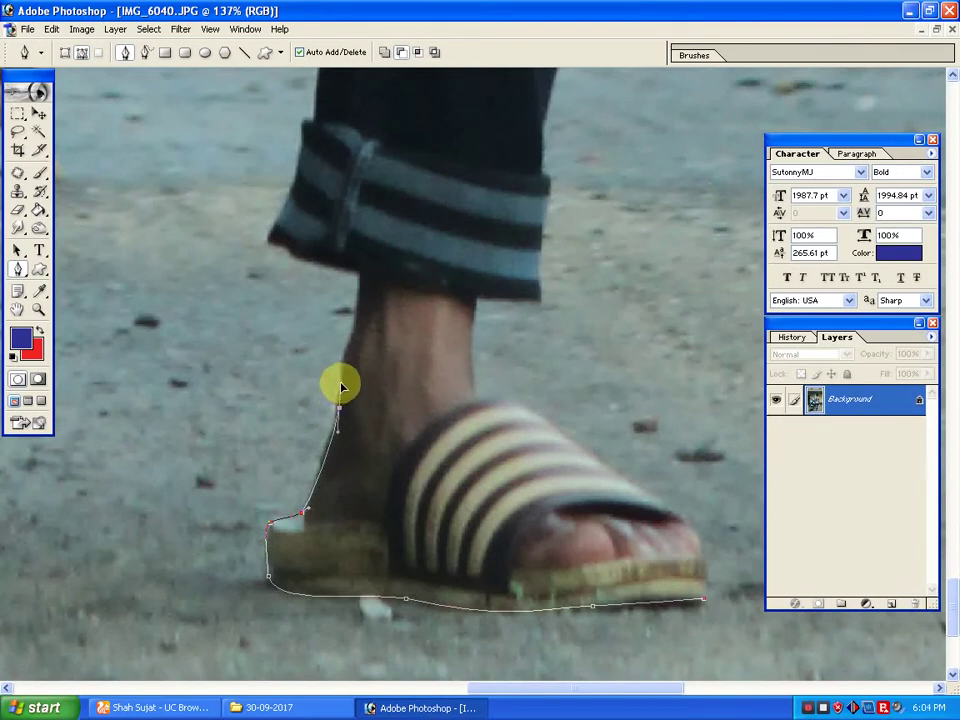
mouse_move(344, 378)
left_mouse_down()
mouse_move(329, 378)
mouse_move(223, 455)
mouse_move(434, 450)
mouse_move(218, 353)
mouse_move(384, 379)
mouse_move(338, 409)
mouse_move(342, 379)
left_mouse_up()
left_click_drag(361, 323, 373, 413)
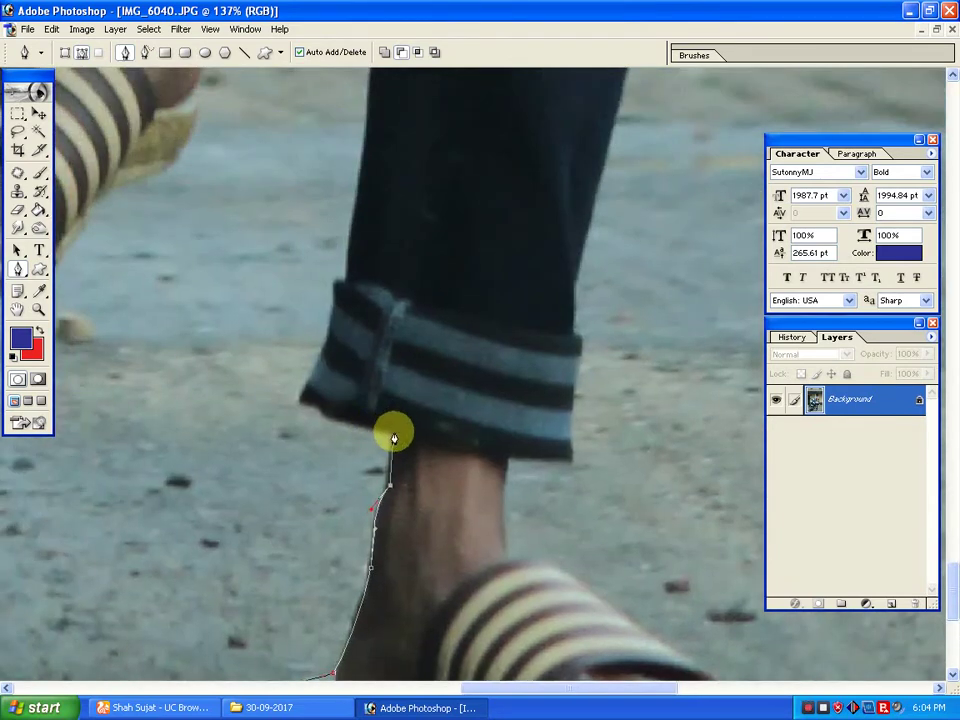
Trace the path along the underside of the standing leg's cuff, around its corner and up its side
left_click_drag(268, 379, 316, 408)
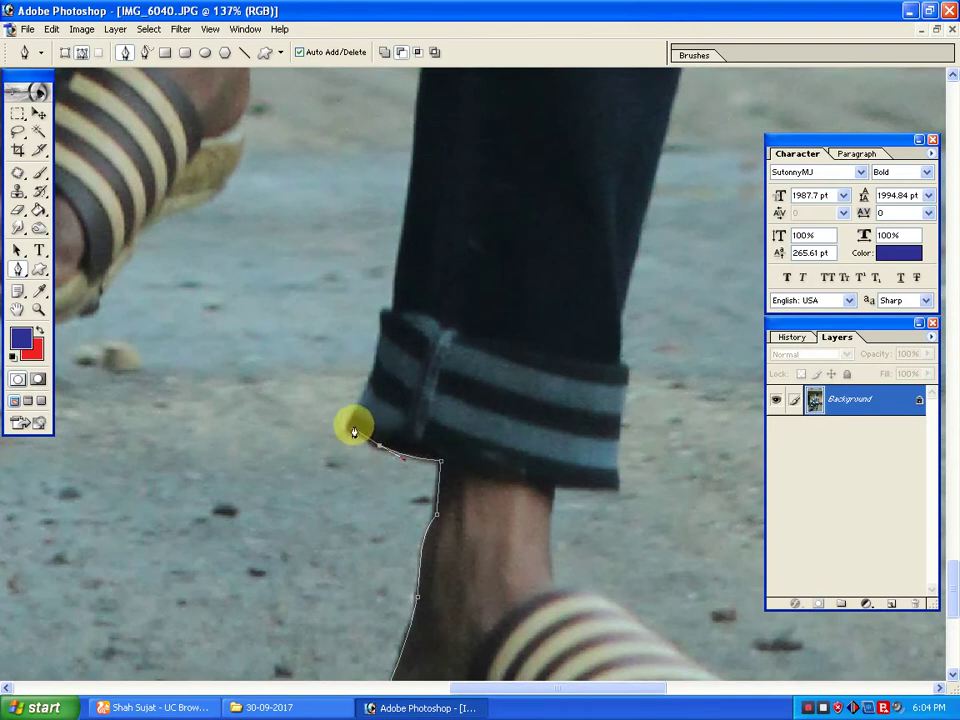
left_click(354, 431)
left_click(378, 446)
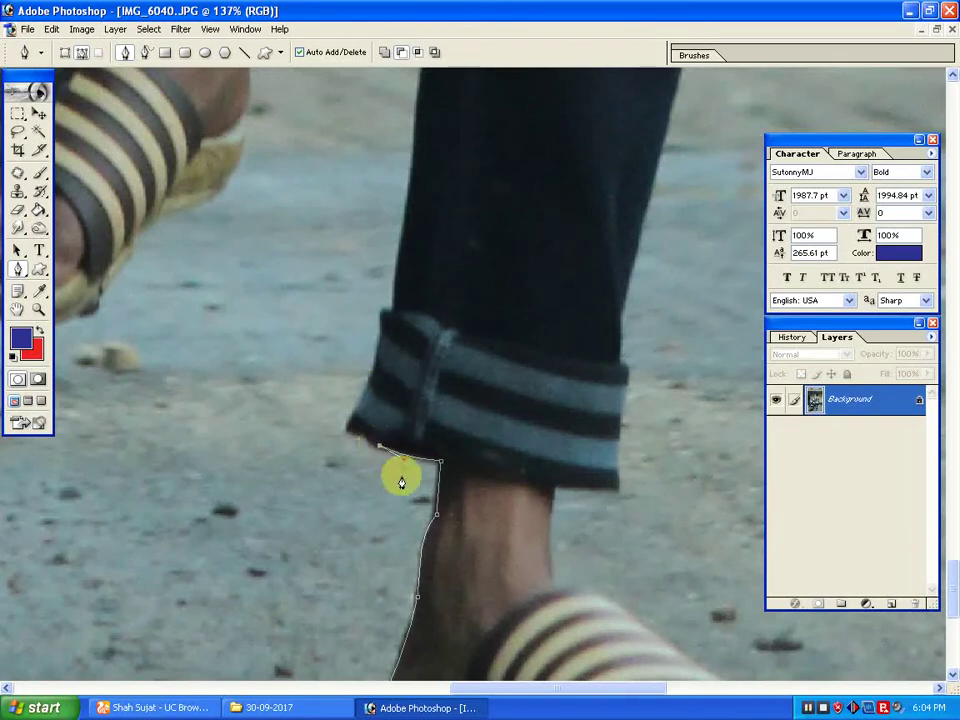
left_click(366, 434)
left_click_drag(348, 426, 356, 415)
left_click_drag(373, 369, 381, 337)
Extend the path up the inner edge of the standing leg's trousers from the cuff past the knee
left_click_drag(403, 266, 407, 422)
left_click_drag(428, 274, 450, 216)
left_click_drag(449, 152, 409, 420)
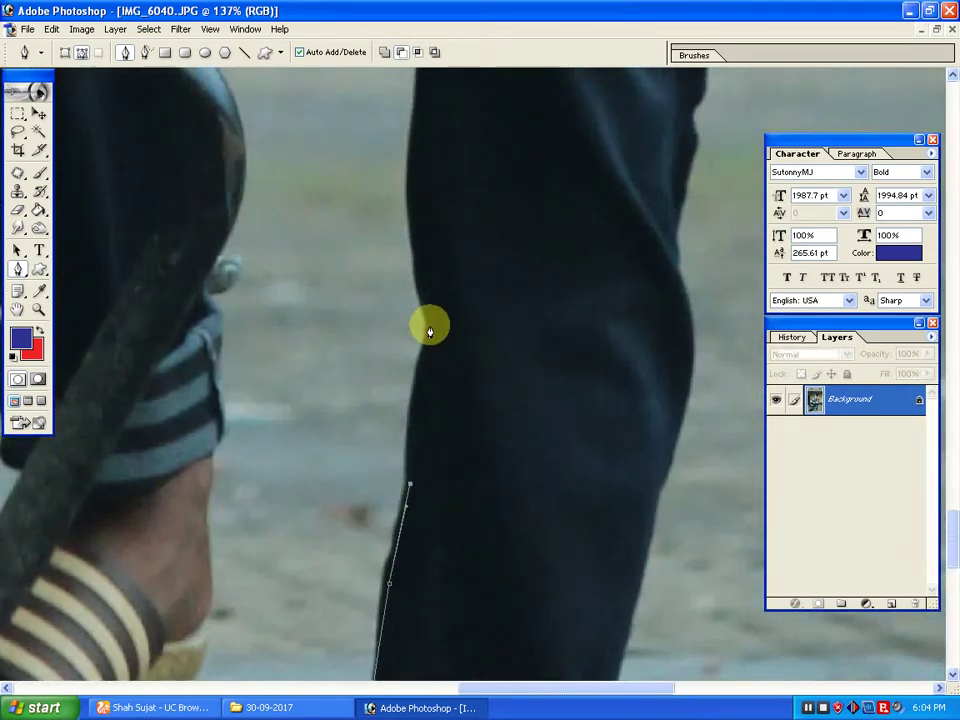
left_click_drag(429, 326, 381, 448)
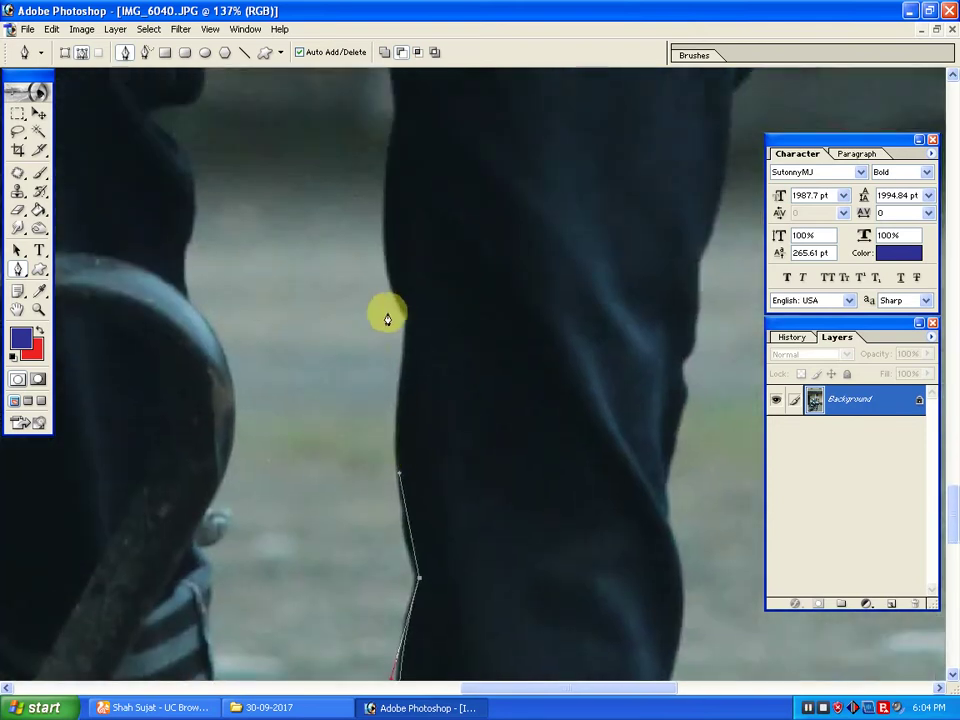
left_click_drag(405, 321, 385, 236)
left_click(379, 246)
Trace the path up the inner thigh, across the crotch and onto the inner edge of the raised leg
left_click_drag(443, 228, 394, 455)
left_click_drag(349, 335, 335, 400)
left_click_drag(324, 319, 211, 269)
left_click_drag(187, 331, 179, 346)
left_click(169, 380)
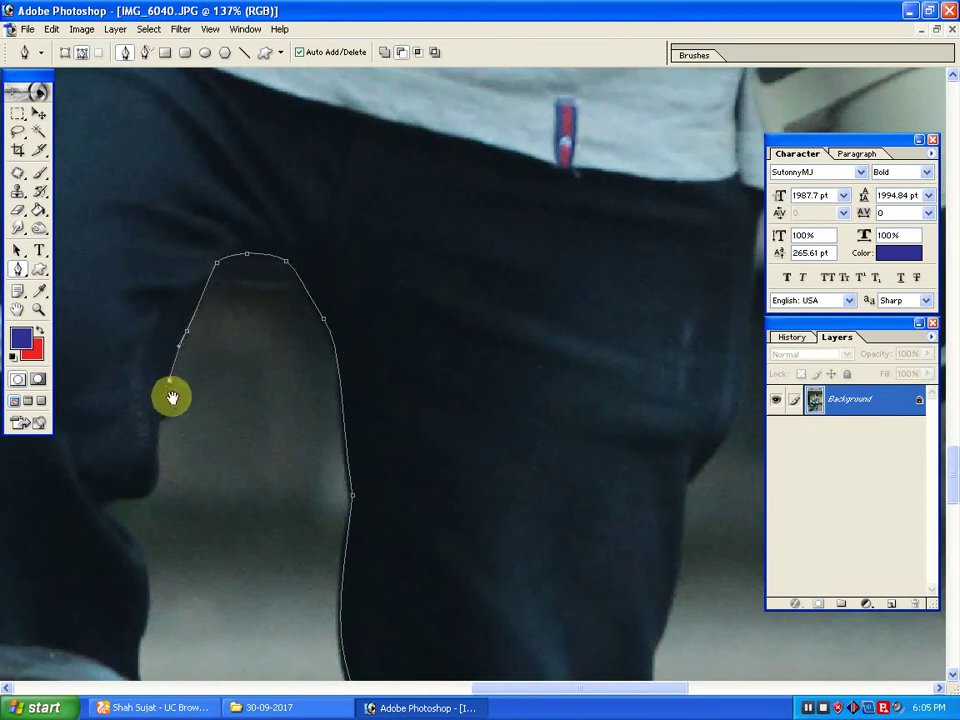
Continue the path down the raised leg's trouser folds to the motorcycle's crash guard
left_click_drag(172, 397, 410, 313)
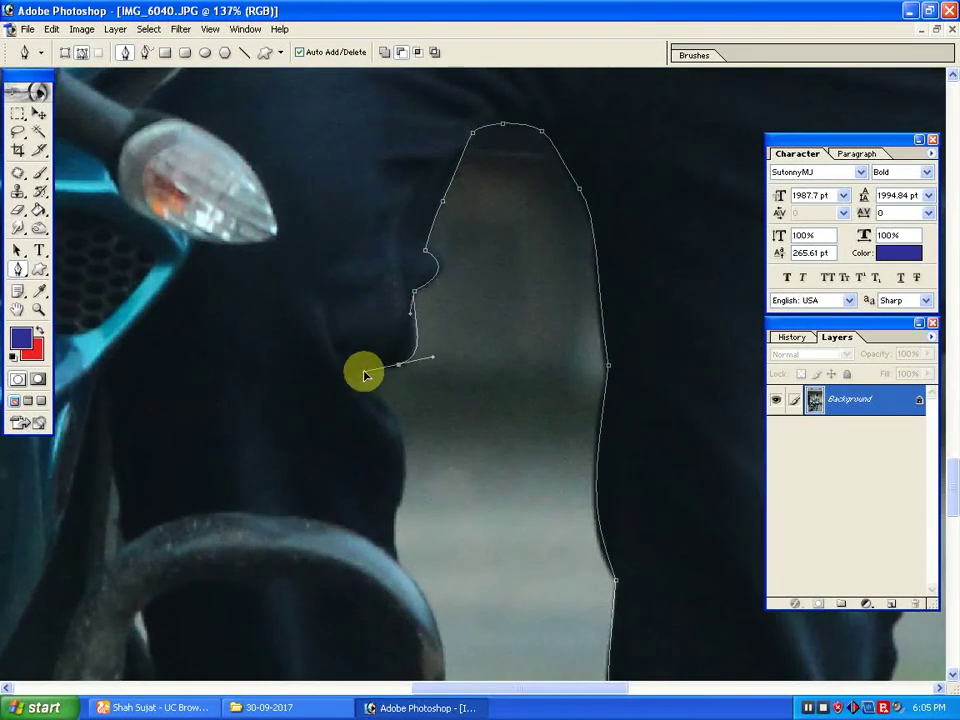
scroll(354, 386, "down", 5)
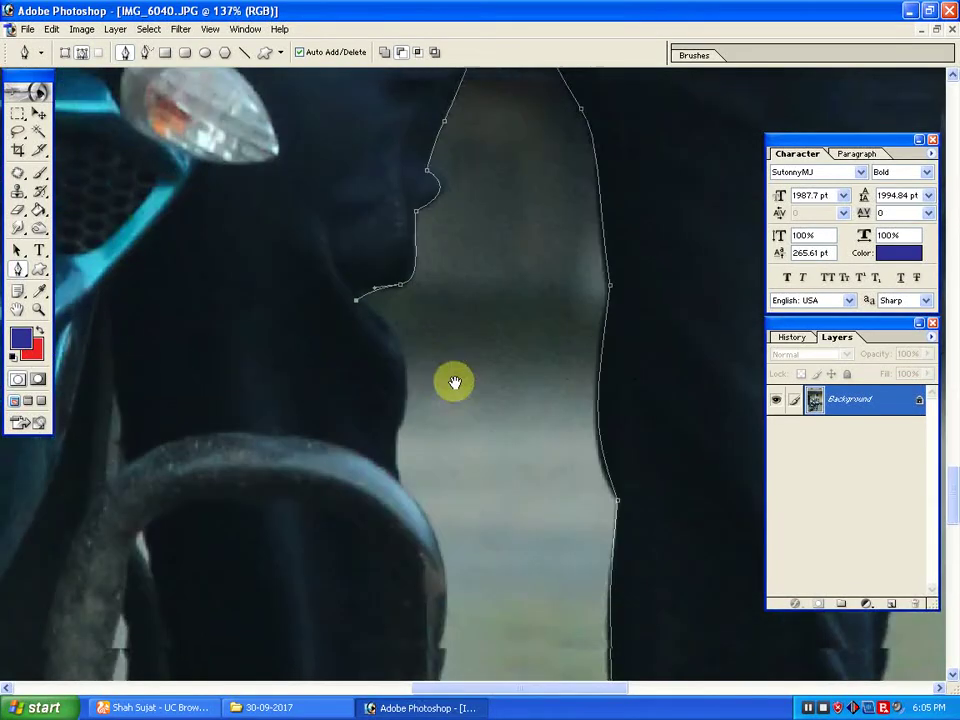
left_click_drag(393, 367, 393, 421)
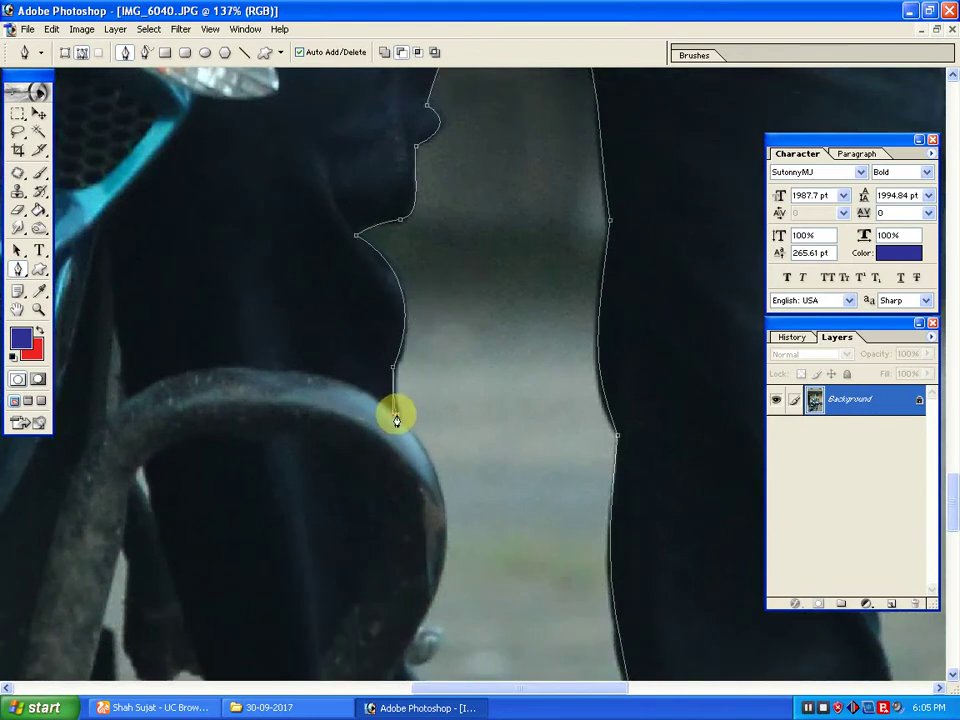
scroll(396, 413, "down", 10)
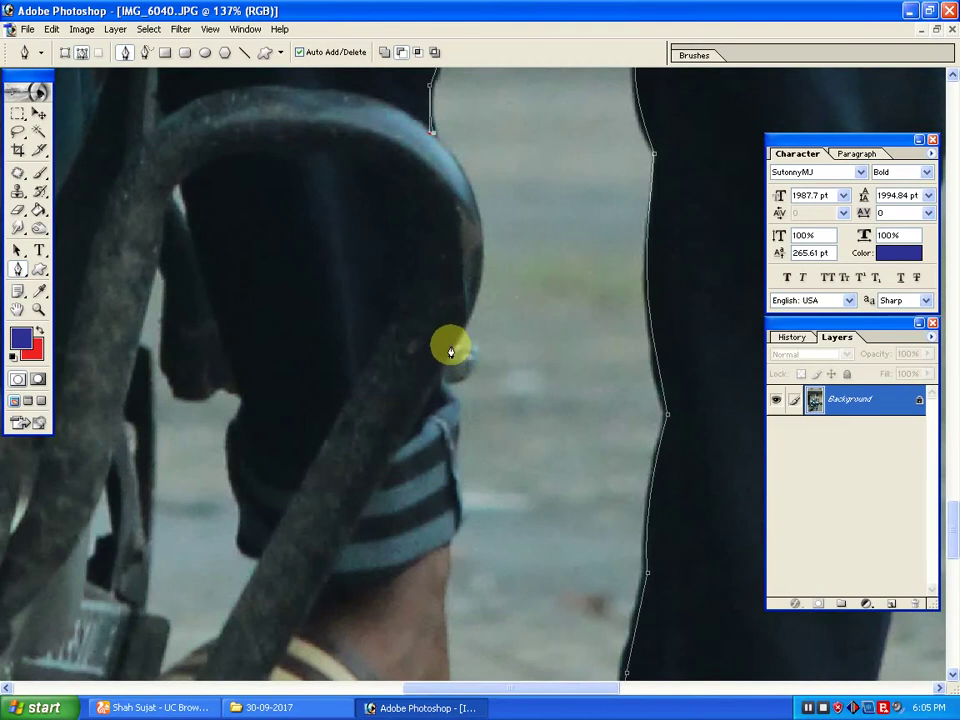
Trace the path around the crash guard's outer curve and its bolt, then down to the raised leg's cuff
left_click_drag(451, 352, 377, 467)
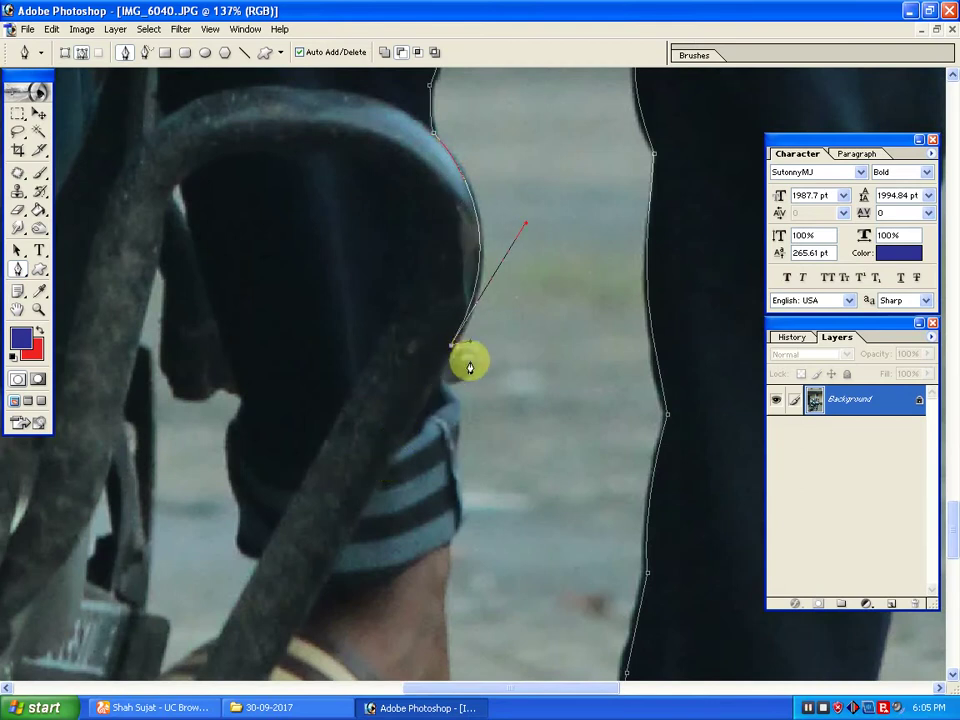
left_click_drag(446, 386, 400, 397)
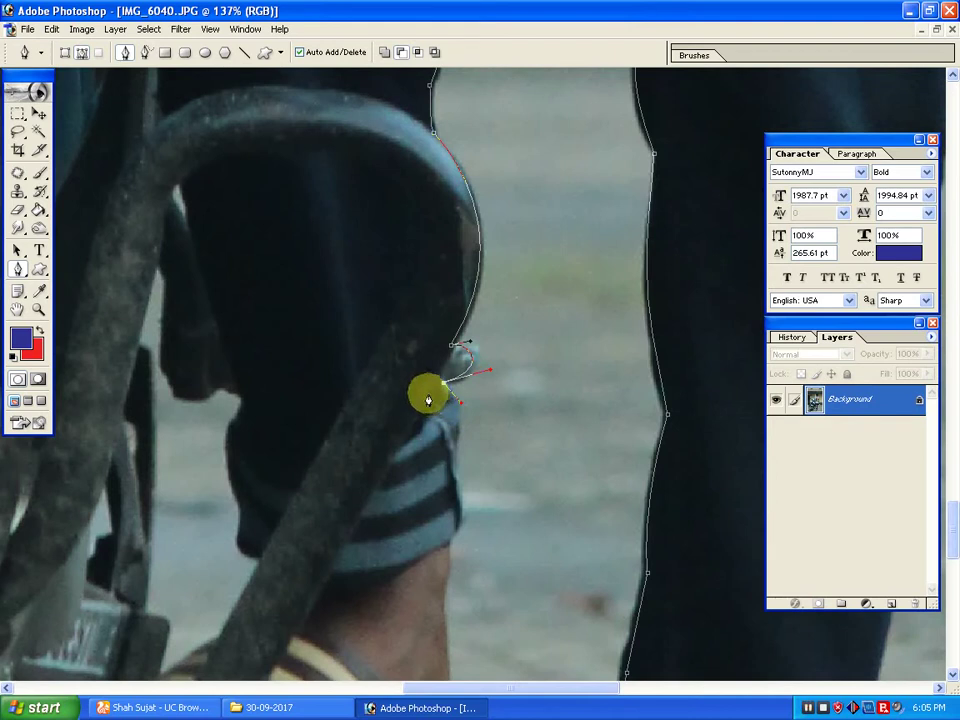
left_click_drag(457, 440, 426, 456)
Extend the path past the raised leg's cuff and down the back of the ankle to the heel
scroll(454, 479, "down", 3)
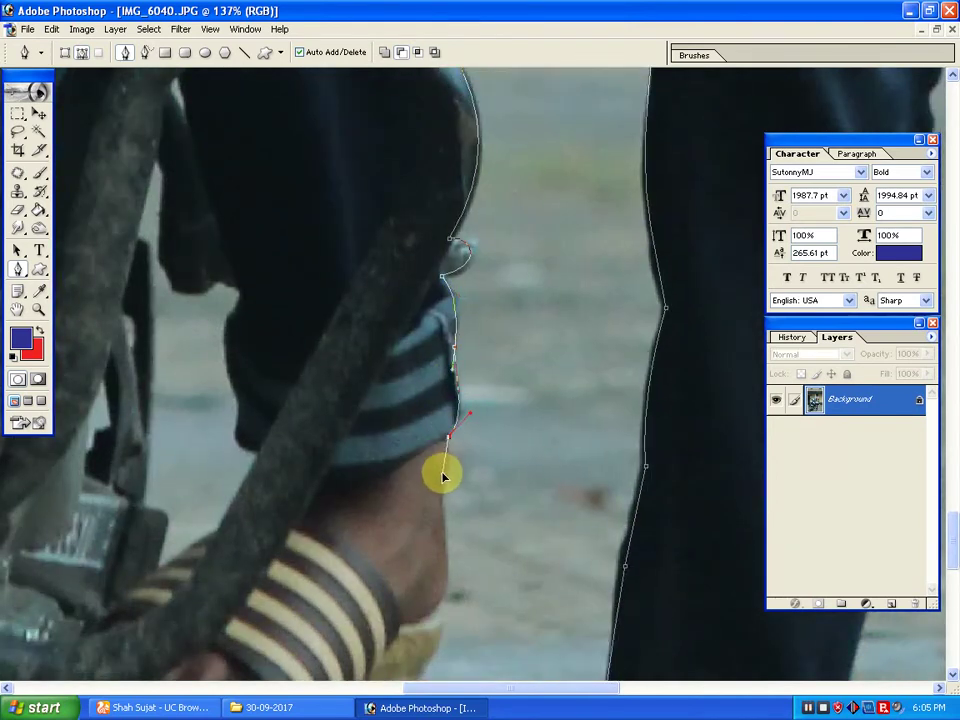
scroll(443, 520, "down", 4)
left_click(438, 390)
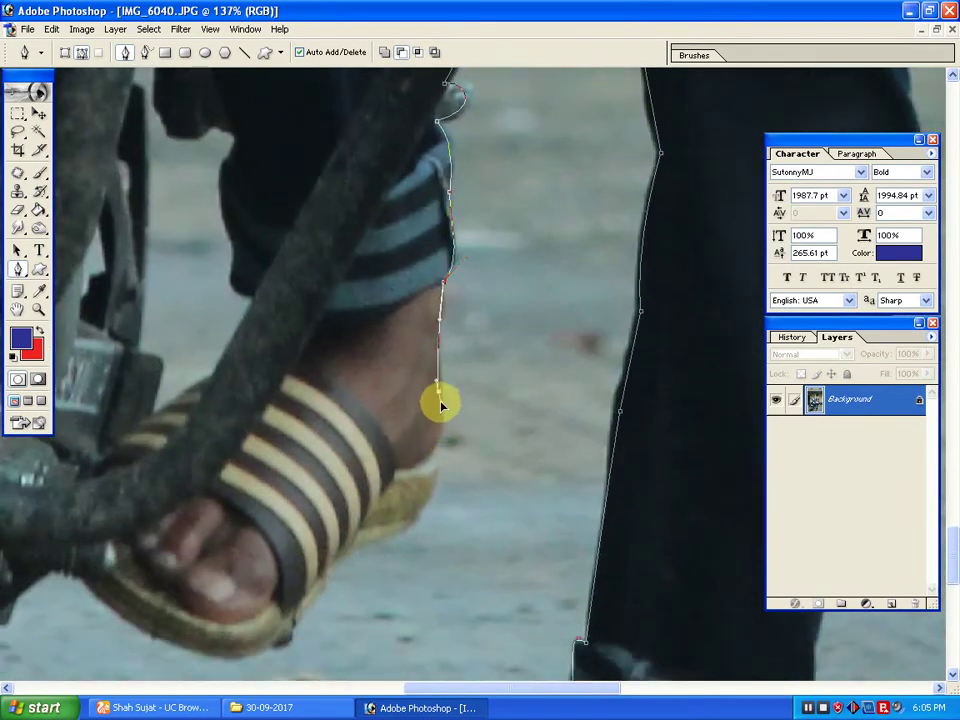
left_click_drag(428, 489, 450, 326)
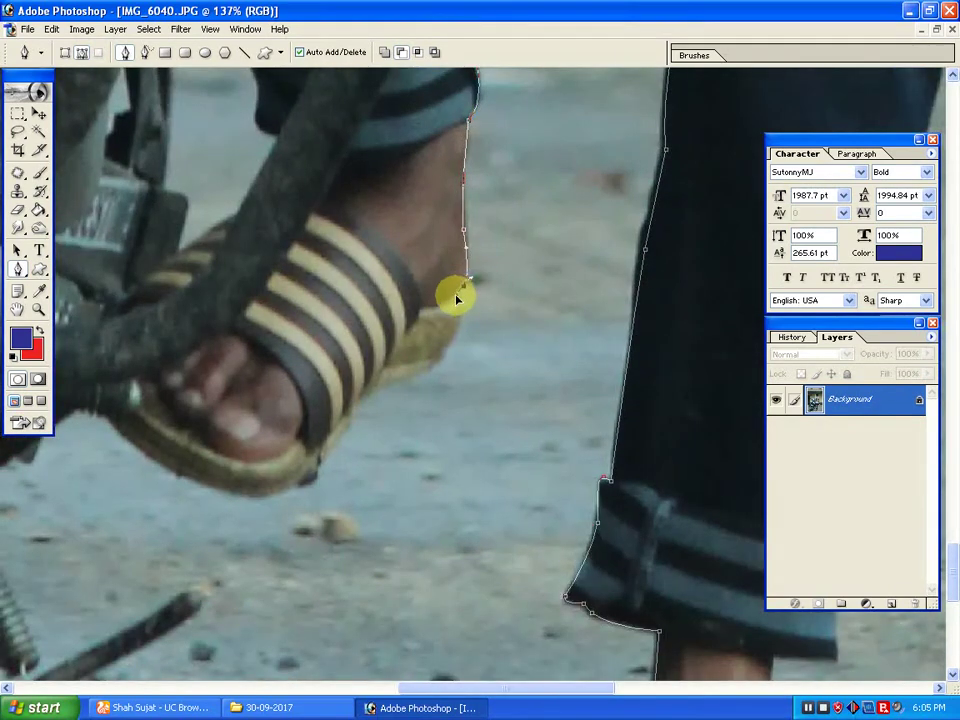
Trace the path along the raised sandal's sole from heel to toe, reaching the motorcycle frame
left_click_drag(413, 381, 499, 374)
left_click(347, 396)
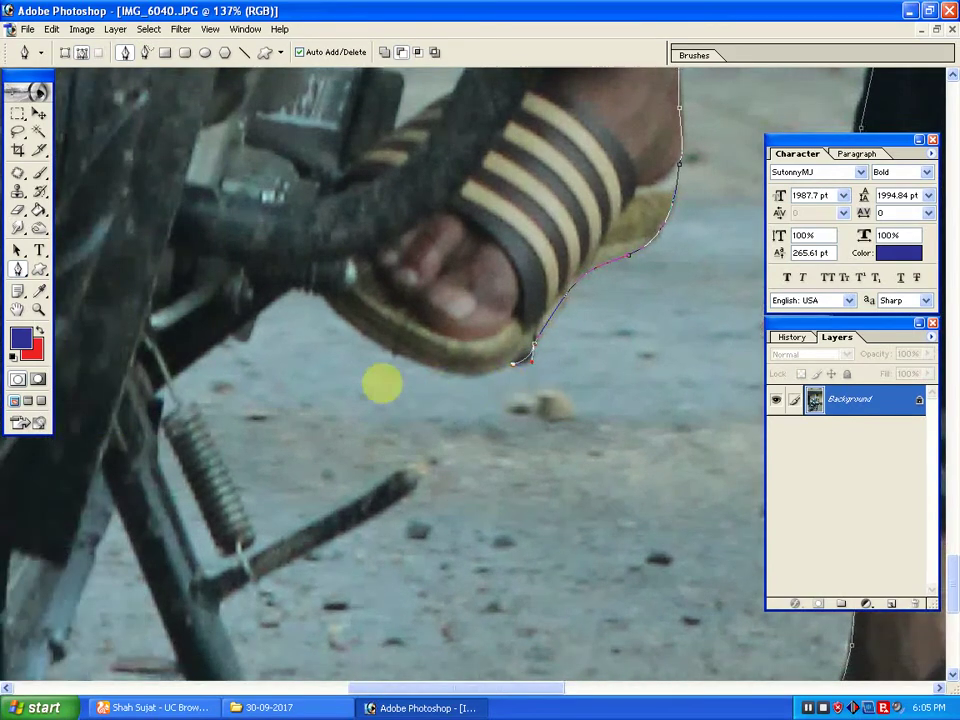
left_click_drag(388, 352, 318, 313)
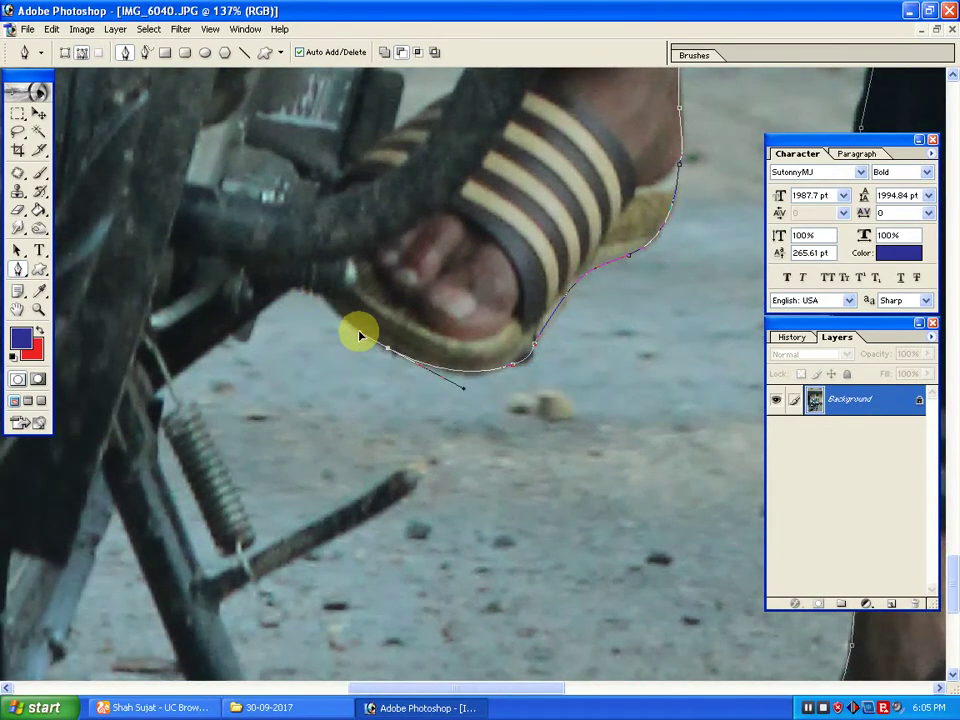
left_click_drag(325, 297, 290, 300)
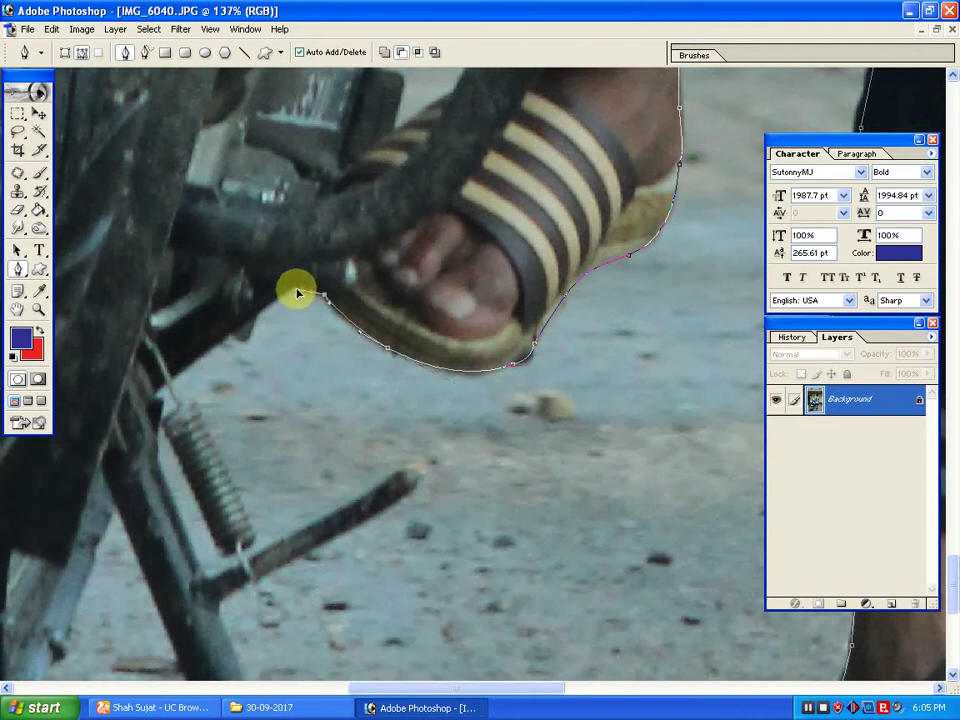
Continue the path along the frame's lower edge, down the kickstand spring and around the kickstand's side peg
left_click_drag(267, 348, 463, 326)
left_click(415, 507)
left_click_drag(604, 217, 600, 252)
left_click(466, 325)
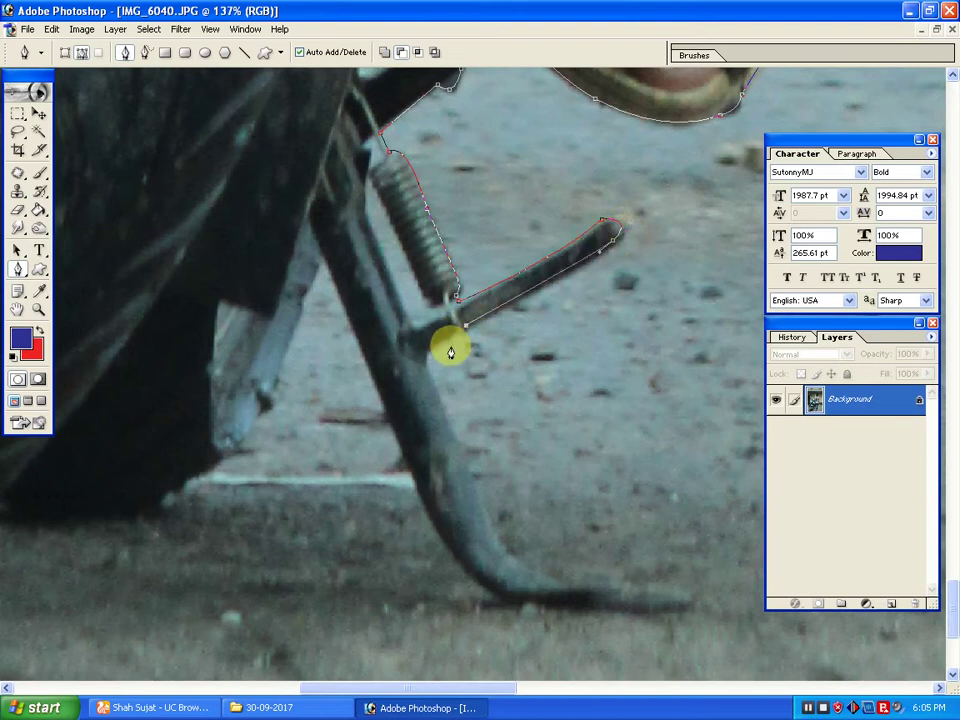
Trace the path down the kickstand leg, around its foot and back up the opposite edge
left_click_drag(426, 356, 422, 367)
left_click_drag(495, 446, 589, 480)
left_click_drag(466, 440, 392, 341)
left_click_drag(286, 211, 409, 424)
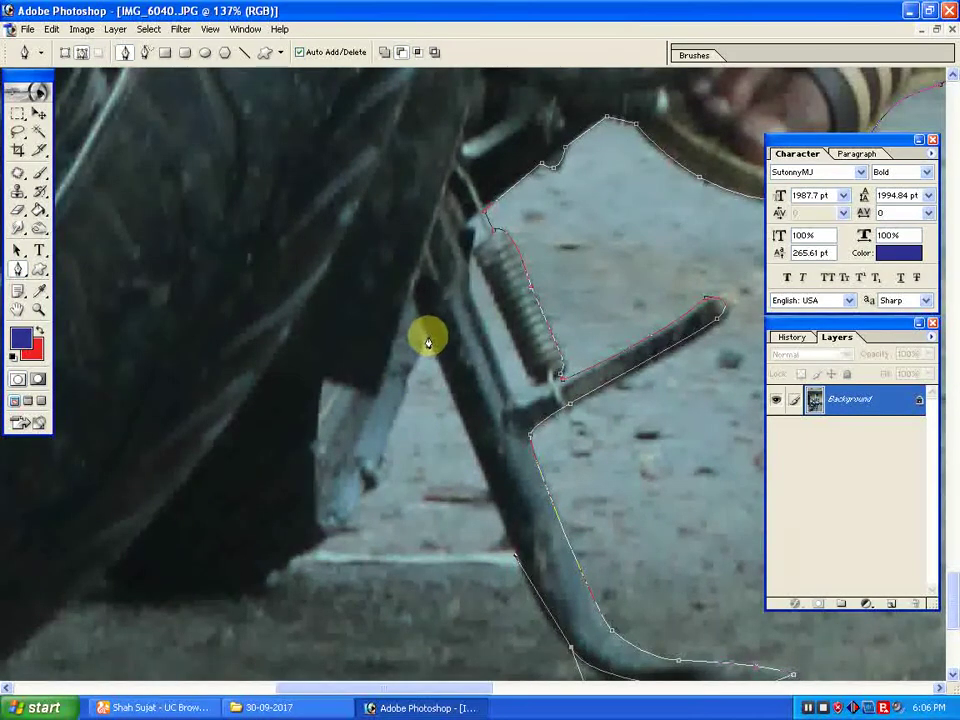
Extend the path from the top of the kickstand gap down and under the rear tyre to the front tyre
left_click(427, 335)
left_click_drag(363, 493, 569, 384)
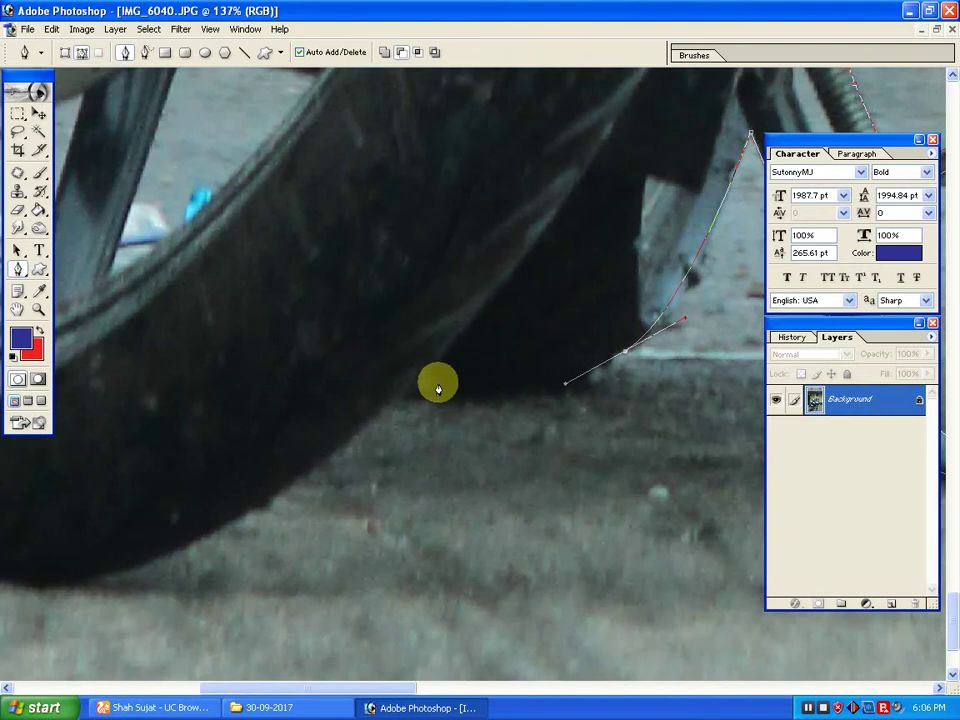
mouse_move(436, 384)
left_mouse_down()
mouse_move(343, 360)
mouse_move(424, 377)
left_mouse_up()
left_click_drag(238, 537, 402, 455)
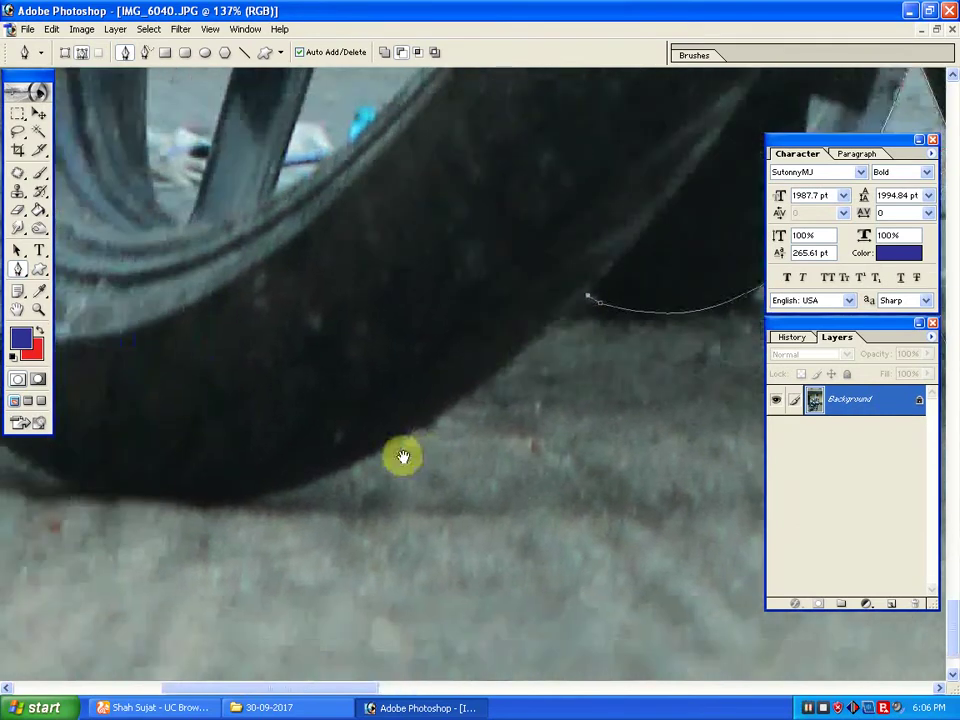
Continue the path around the underside of the front tyre to the start of its forward edge
left_click_drag(308, 487, 212, 511)
left_click_drag(88, 484, 135, 393)
left_click_drag(111, 347, 180, 510)
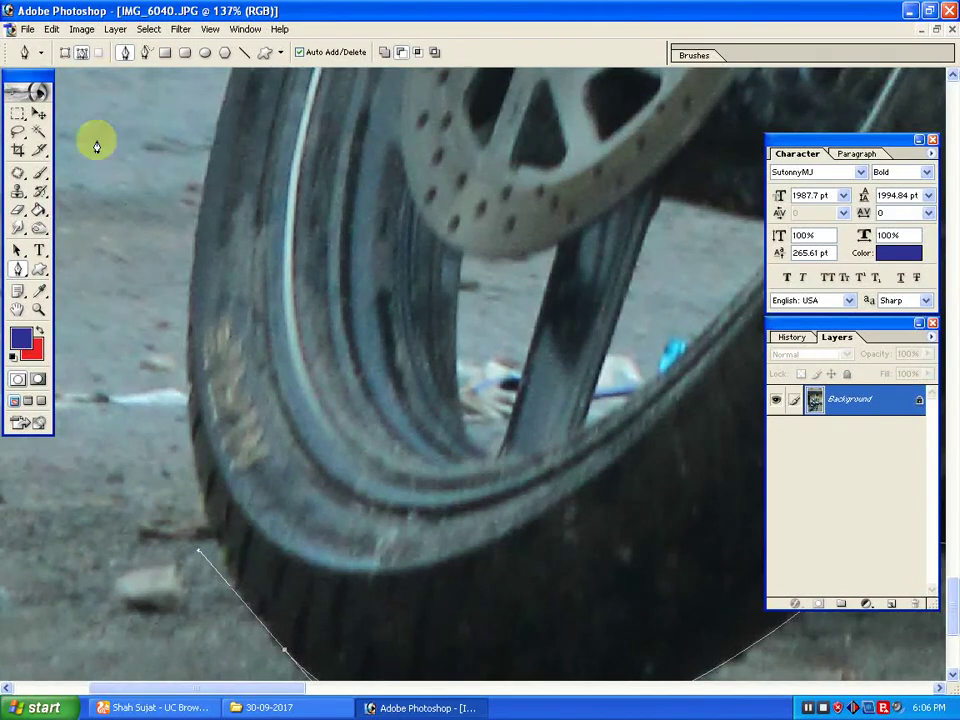
Trace the path up the forward edge of the front tyre to the crash guard's lower bar
left_click_drag(190, 288, 269, 438)
key("z")
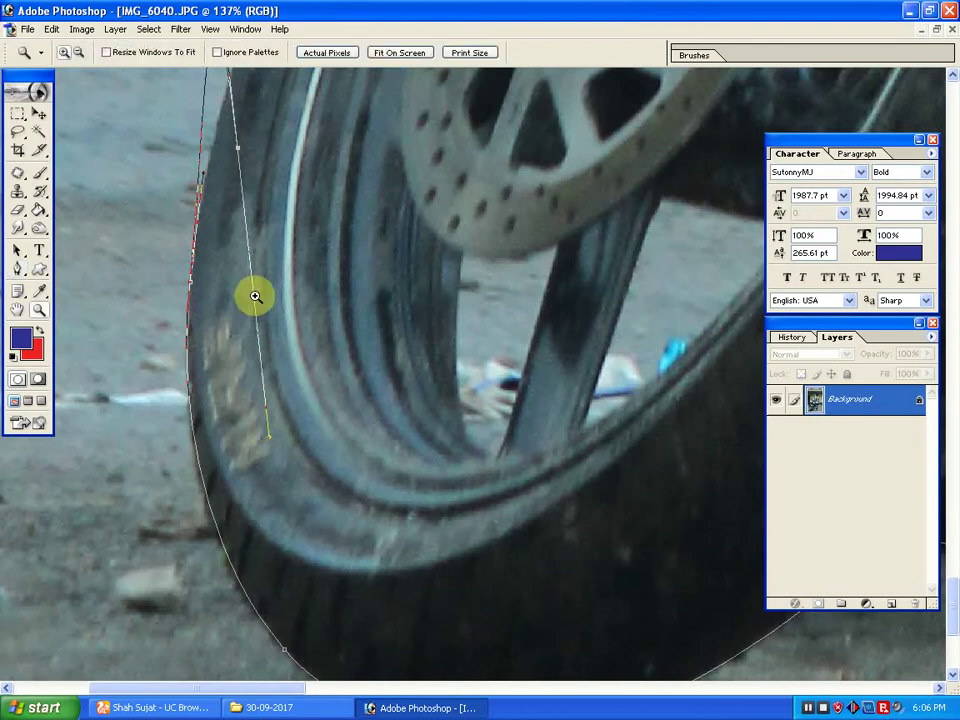
key("ctrl+z")
left_click_drag(280, 173, 295, 321)
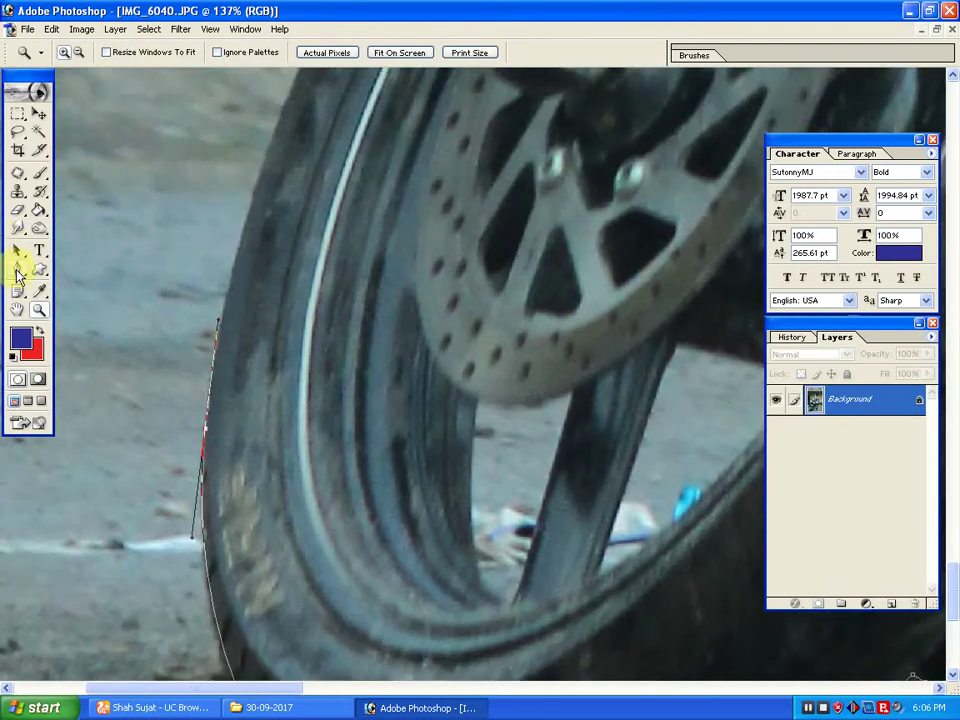
left_click(18, 270)
left_click_drag(268, 191, 278, 271)
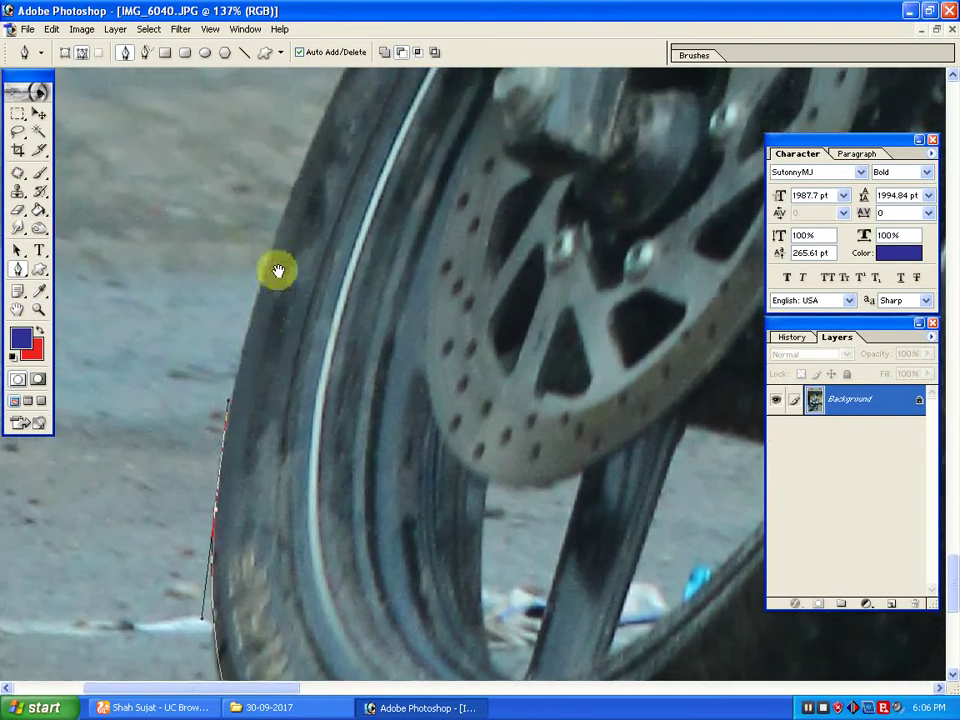
left_click_drag(309, 146, 321, 305)
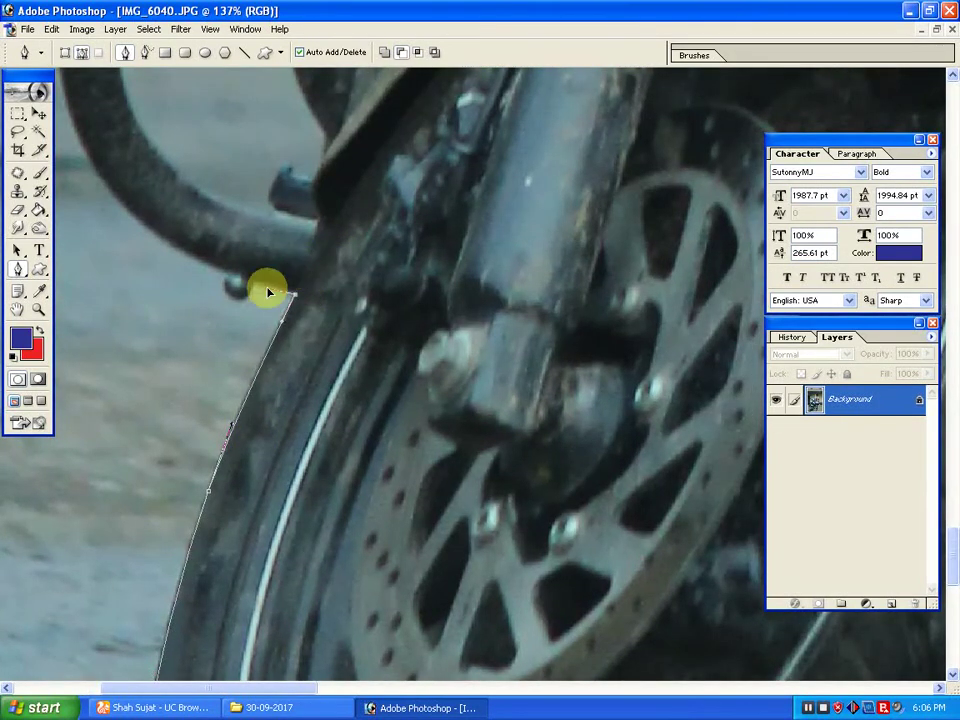
Trace the path around the small bolt, up the crash guard's outer edge and over its rounded top
left_click_drag(239, 309, 241, 353)
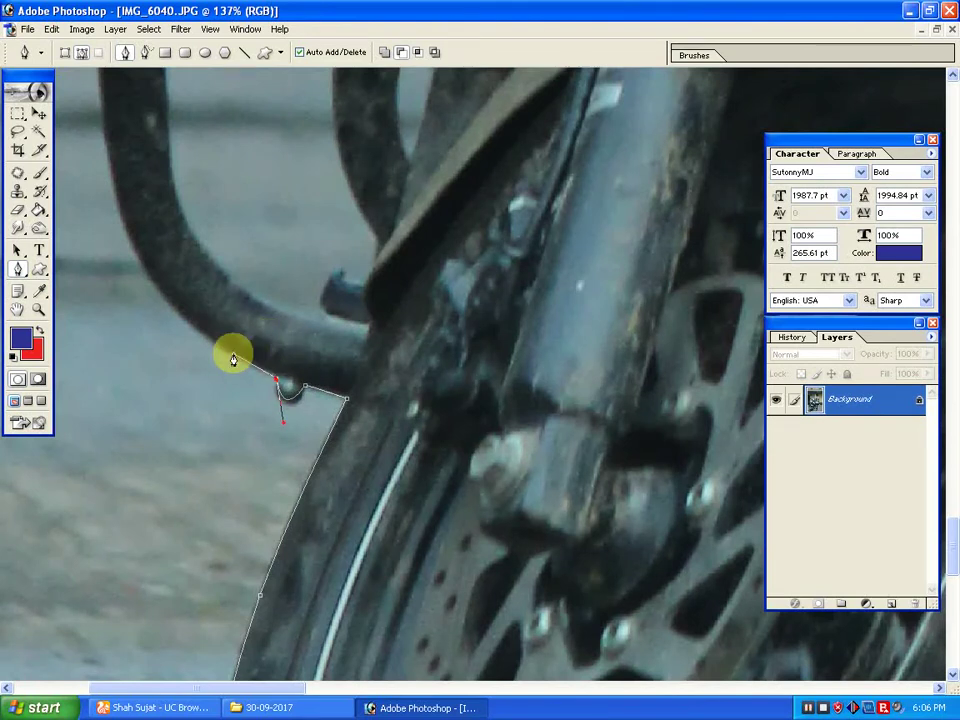
left_click_drag(183, 397, 296, 615)
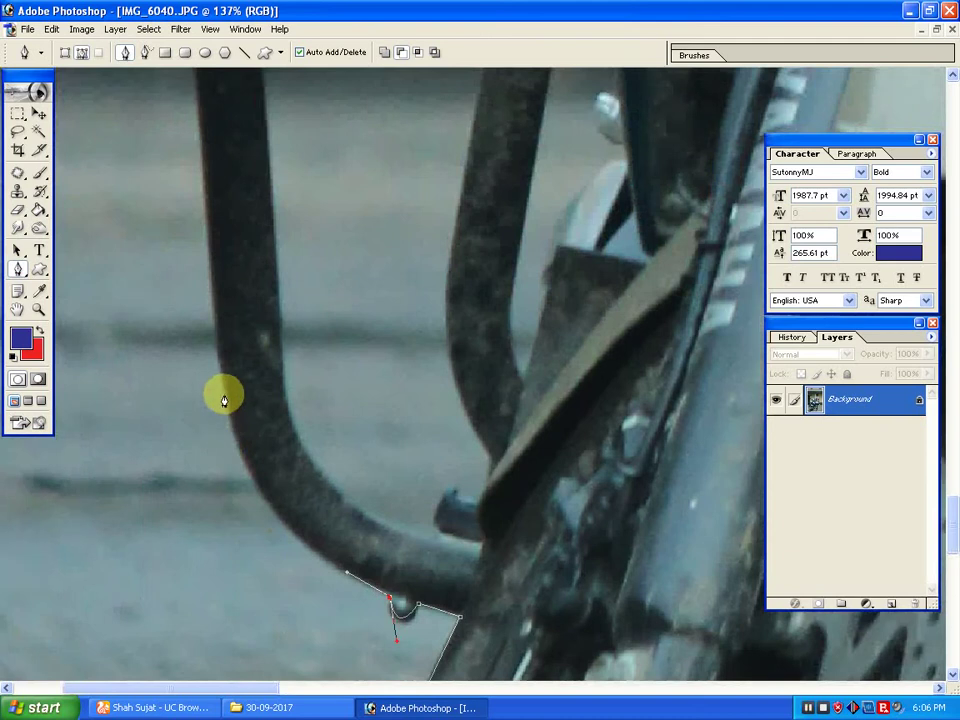
left_click_drag(218, 352, 214, 439)
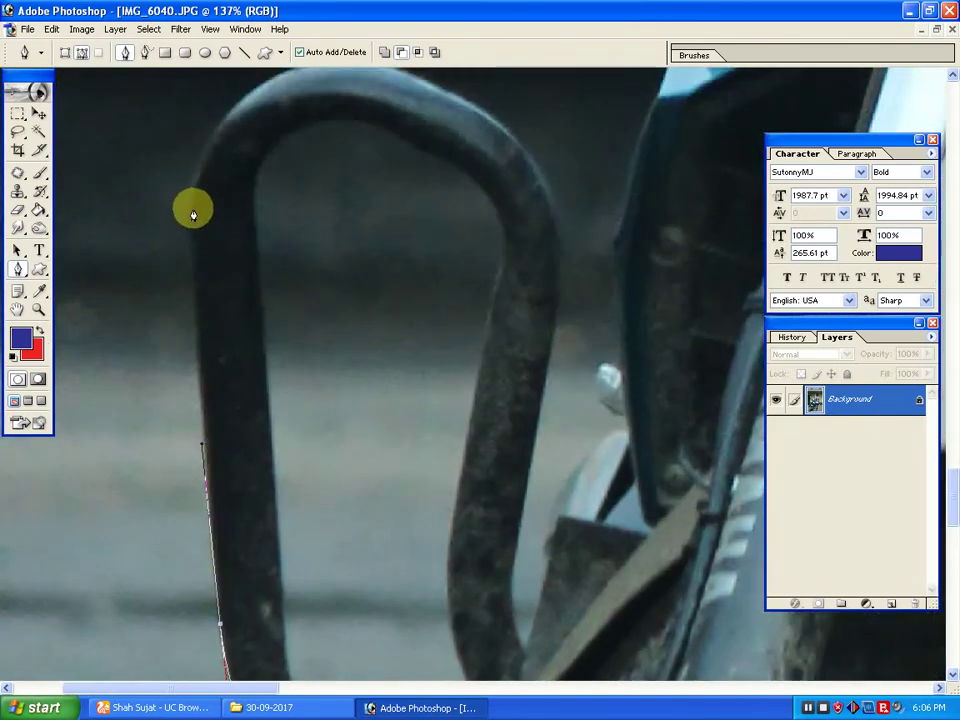
left_click_drag(193, 208, 201, 380)
left_click_drag(376, 269, 460, 287)
left_click_drag(568, 446, 561, 529)
Continue the path down the crash guard's rear leg and back up along the adjoining bracket and dark fairing edge
left_click_drag(551, 593, 529, 268)
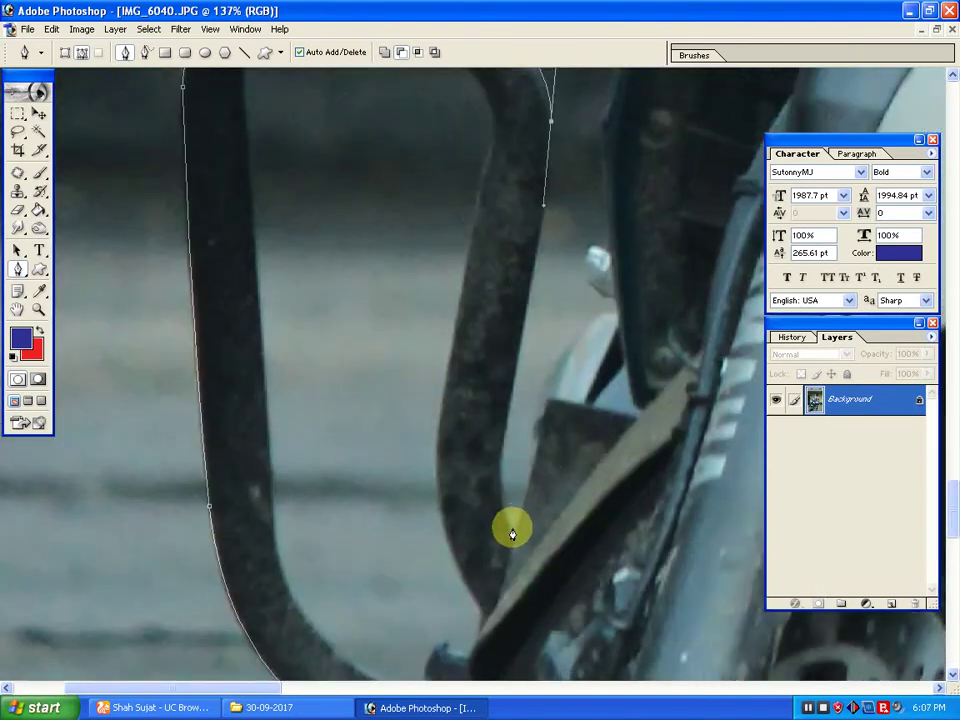
left_click_drag(511, 528, 537, 443)
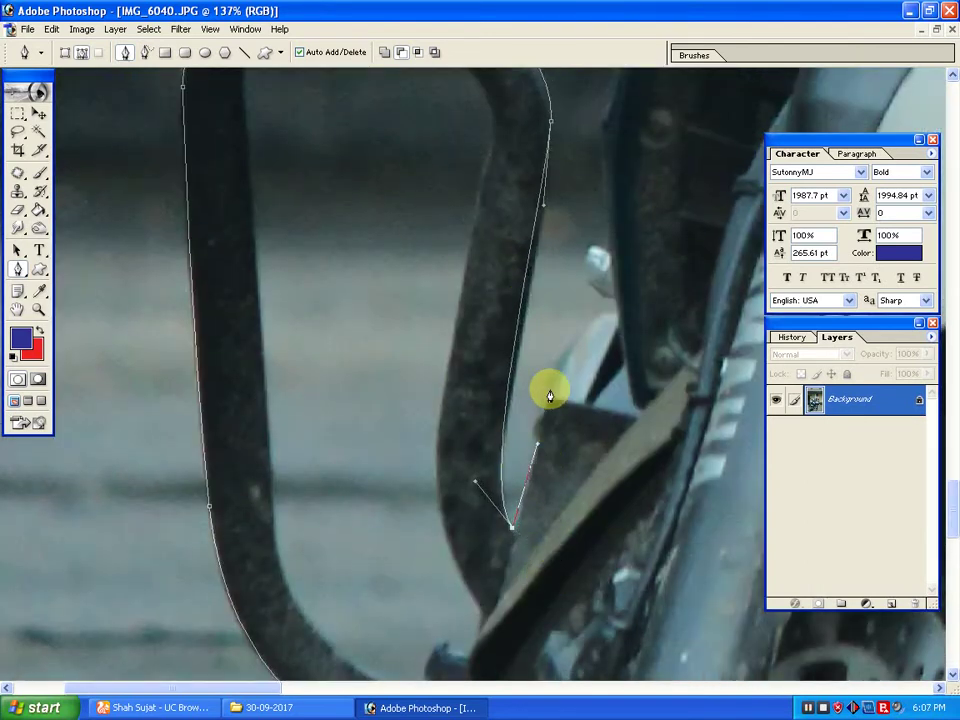
left_click_drag(562, 352, 585, 437)
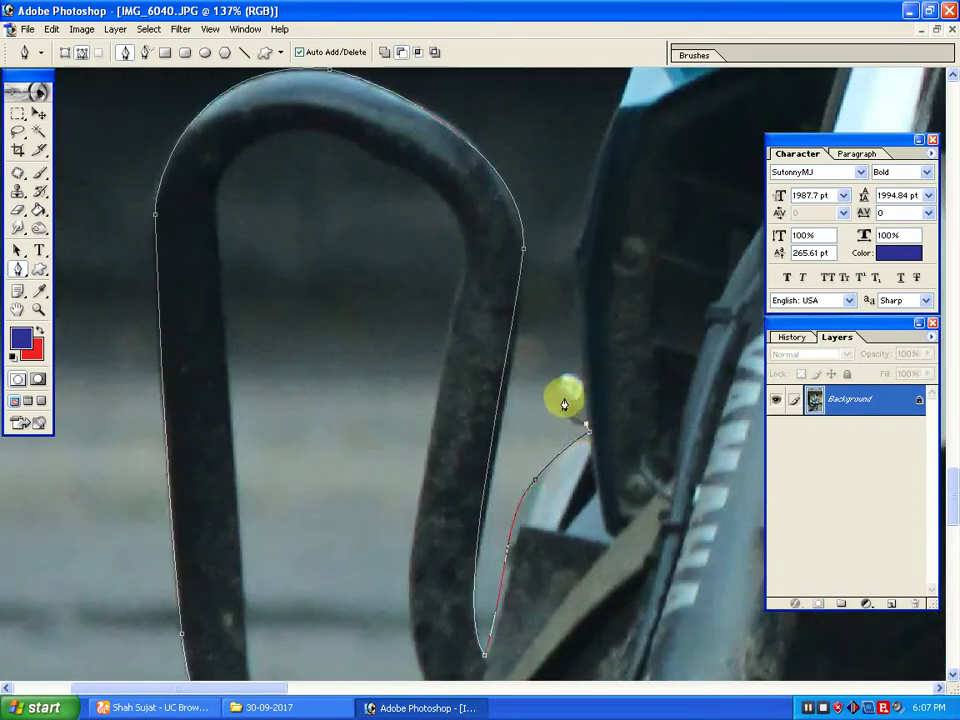
left_click_drag(560, 394, 557, 370)
left_click_drag(598, 191, 476, 562)
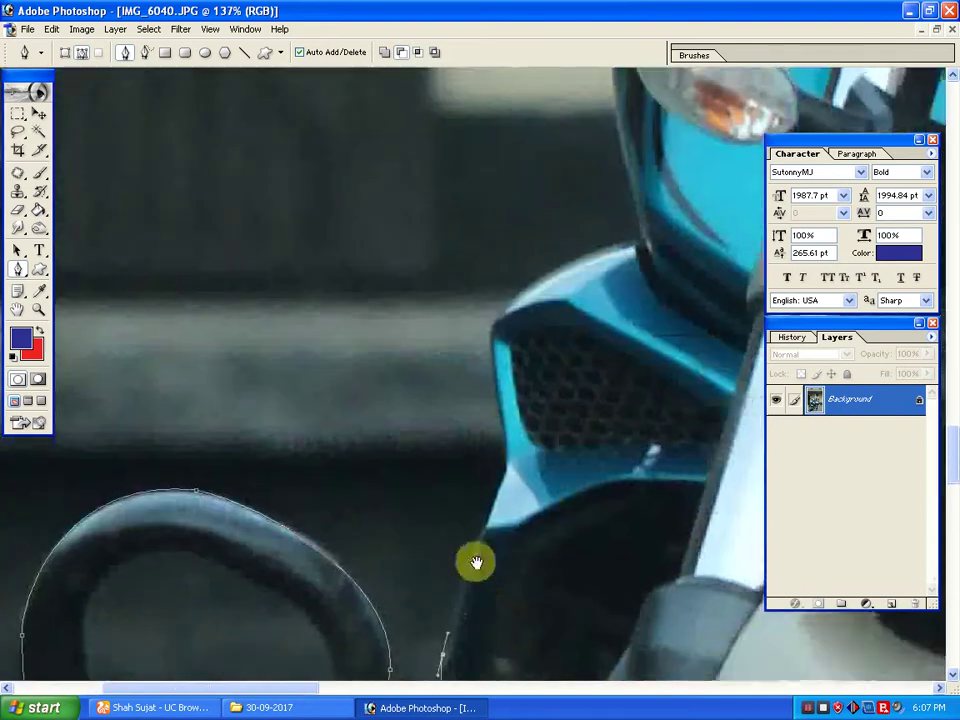
Trace the path around the blue cowl with the honeycomb vent up to the larger blue panel above it
left_click(506, 467)
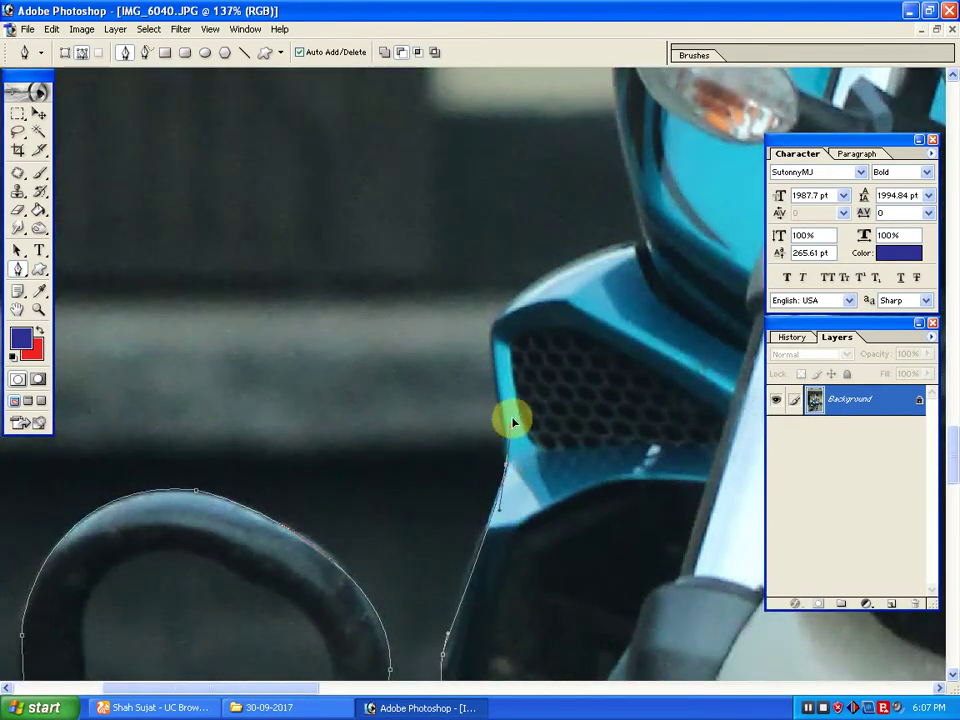
left_click(492, 360)
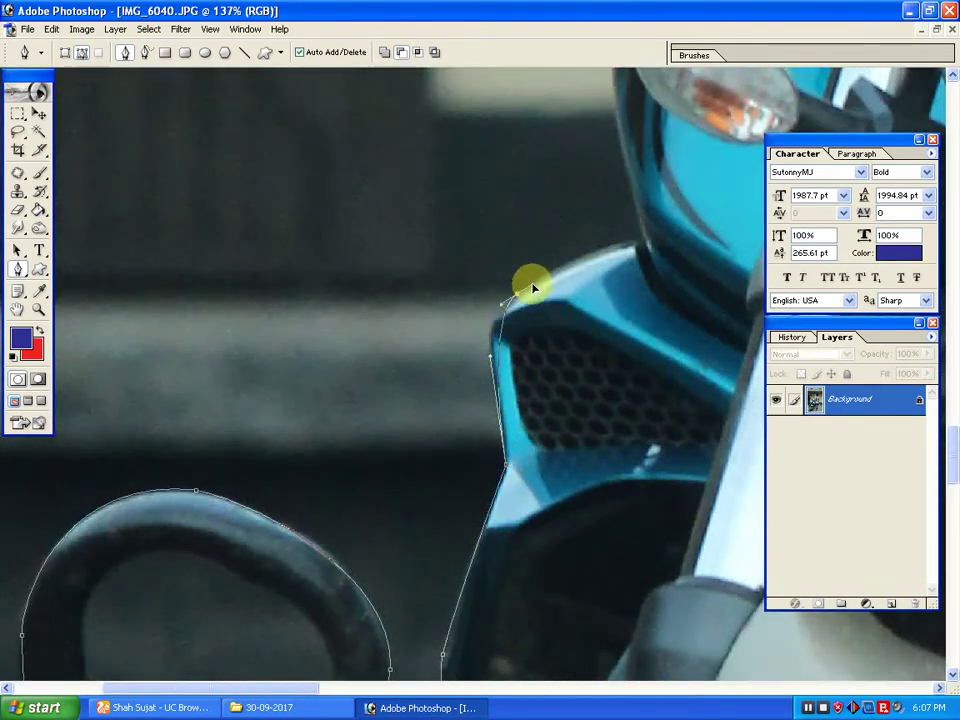
left_click(567, 263)
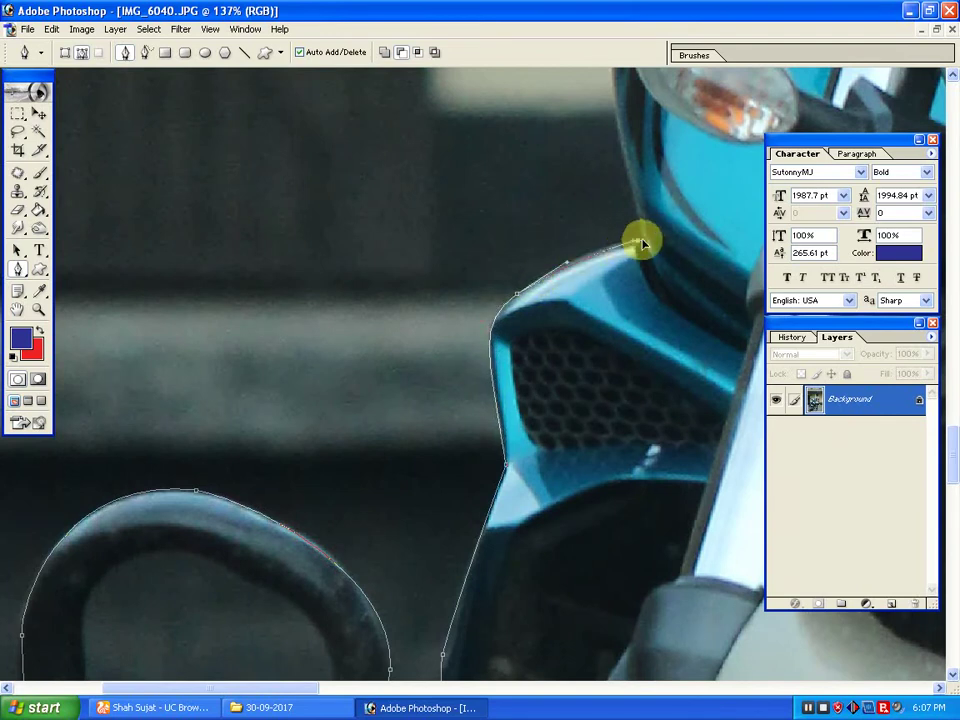
left_click_drag(639, 242, 667, 240)
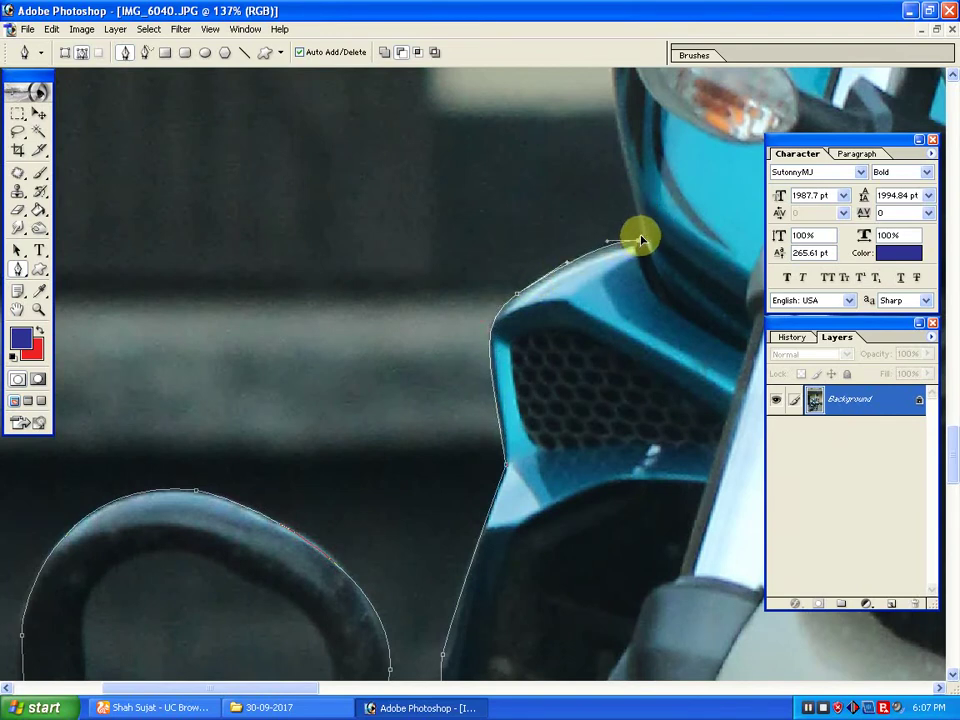
left_click(641, 237)
Trace the path up the outer edge of the blue panel behind the turn signal to the cable's base
left_click_drag(630, 203, 406, 476)
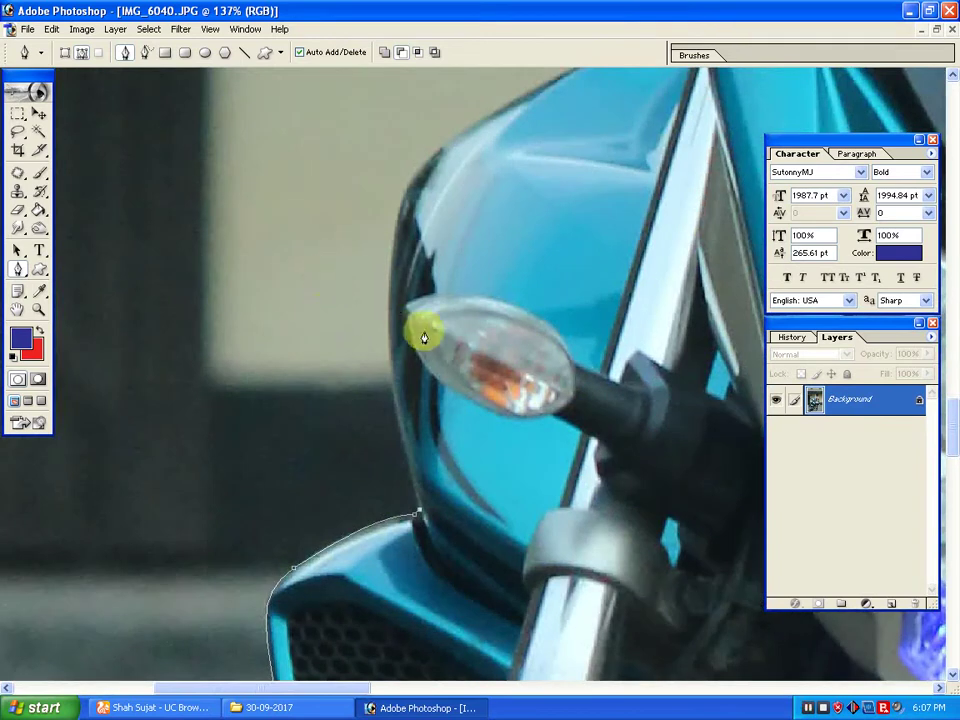
left_click_drag(392, 262, 413, 173)
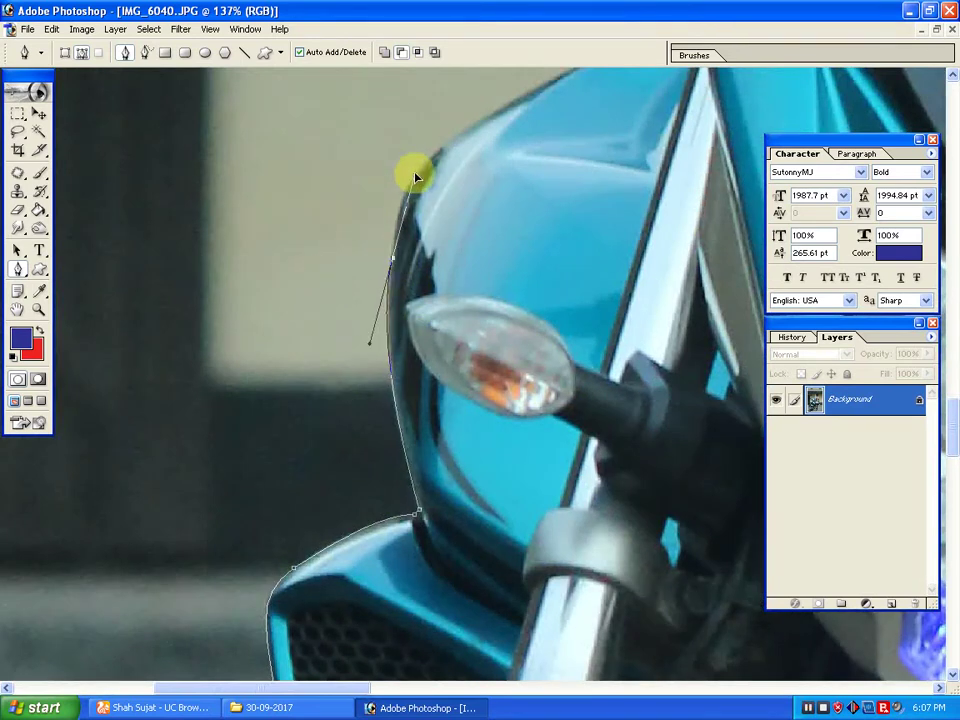
left_click_drag(509, 184, 463, 320)
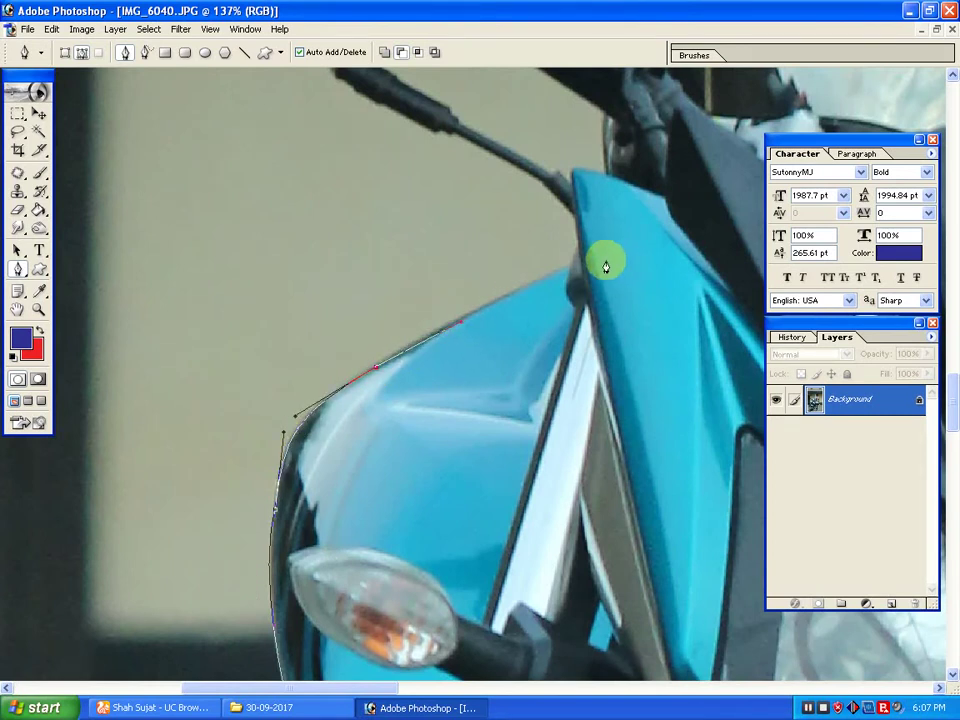
left_click_drag(568, 272, 578, 247)
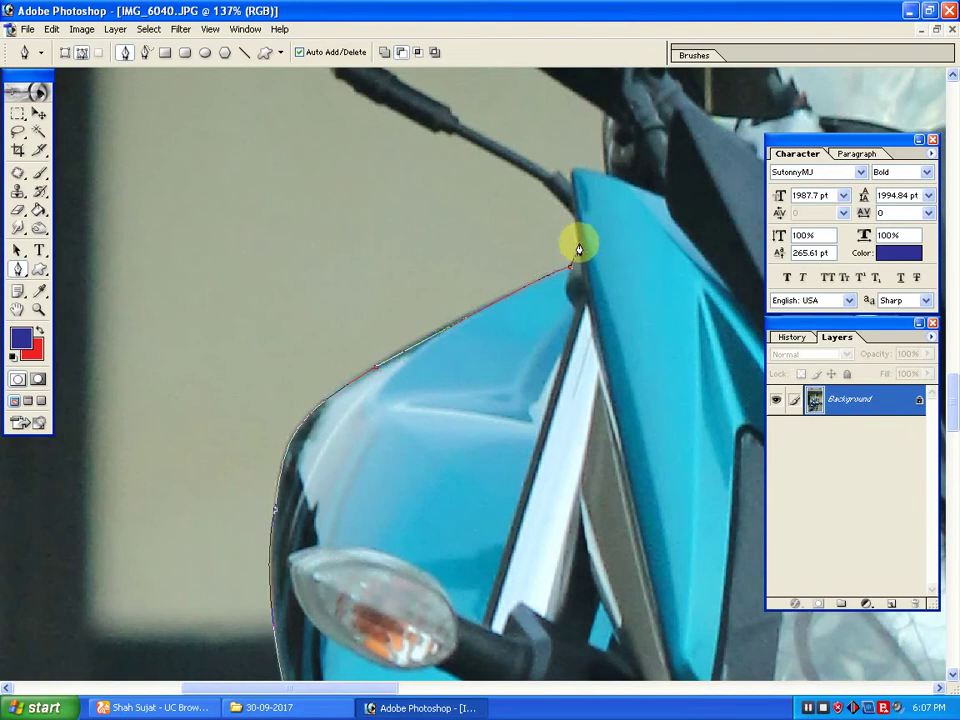
Trace the path along the underside of the cable and its sleeve, around the bend to the brake lever
left_click(573, 217)
left_click_drag(502, 216, 522, 333)
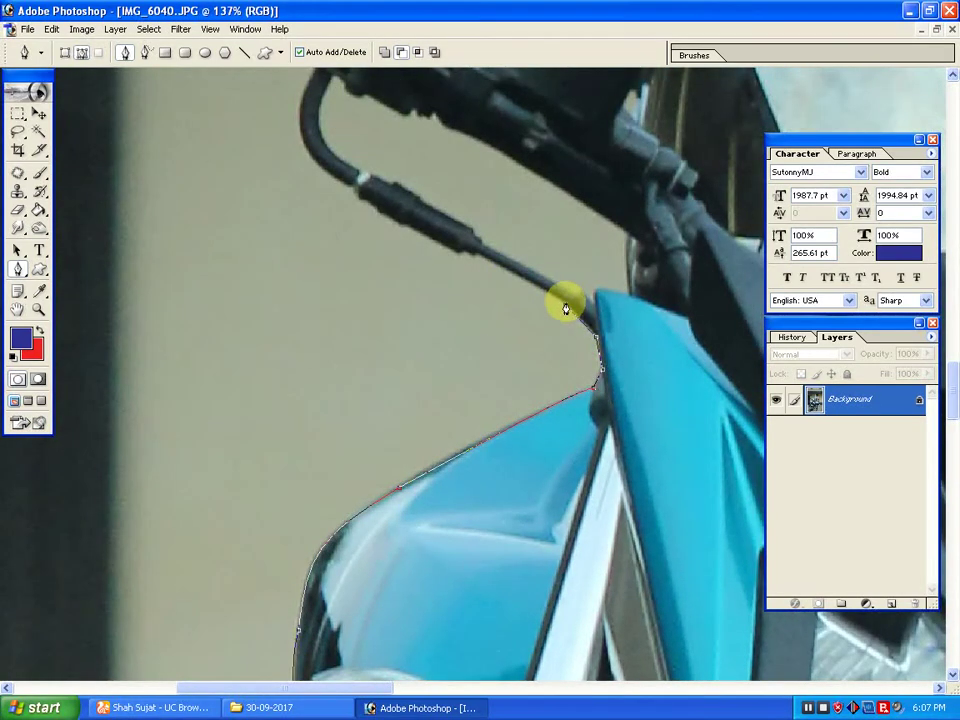
left_click_drag(559, 297, 439, 315)
left_click(479, 254)
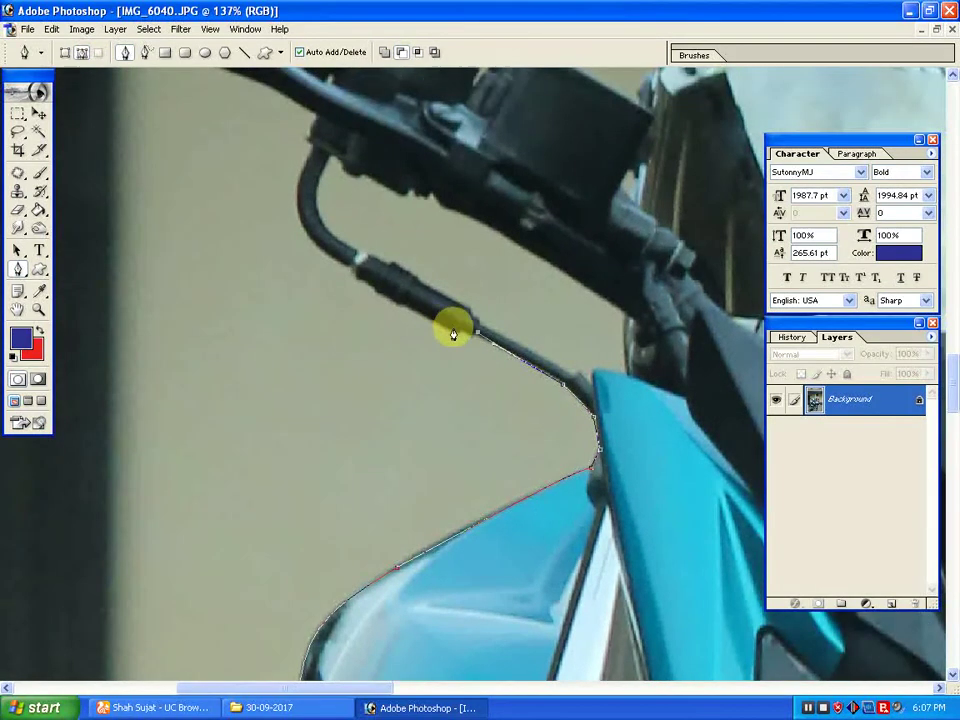
left_click(454, 331)
left_click_drag(311, 240, 343, 371)
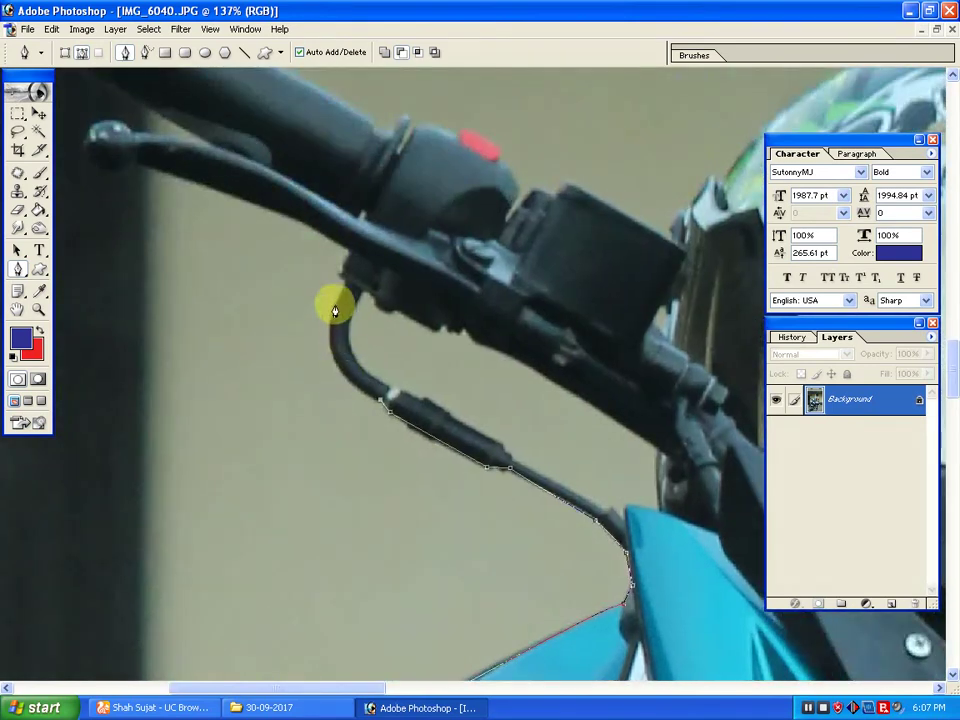
left_click_drag(344, 283, 386, 192)
left_click(343, 256)
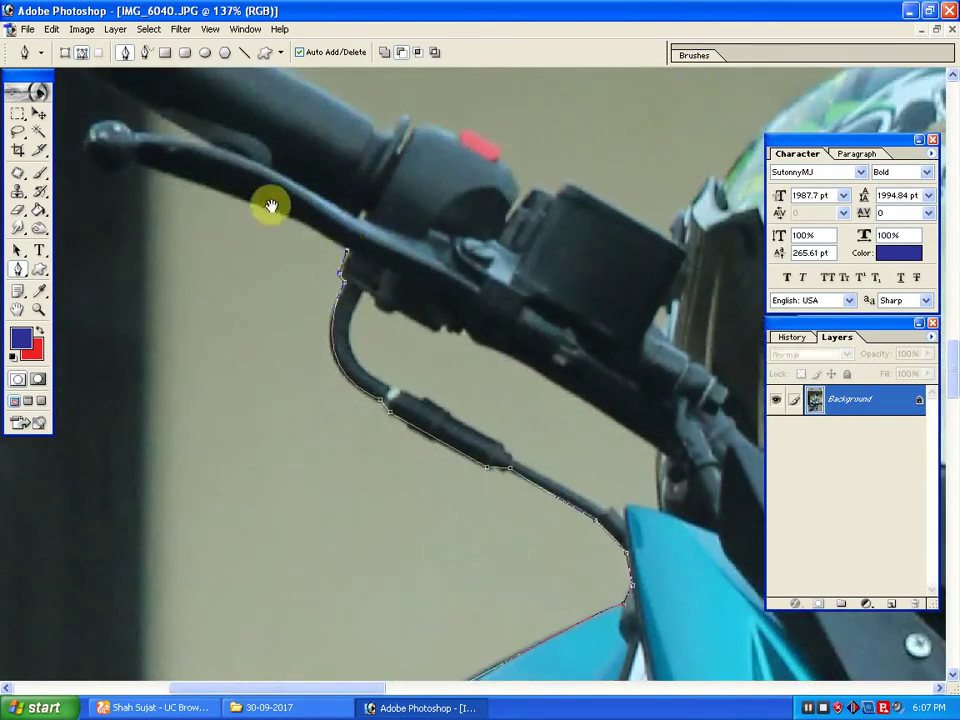
Outline the brake lever and its ball end, continuing the path around the end of the handlebar grip
left_click_drag(268, 204, 489, 444)
left_click_drag(399, 412, 287, 336)
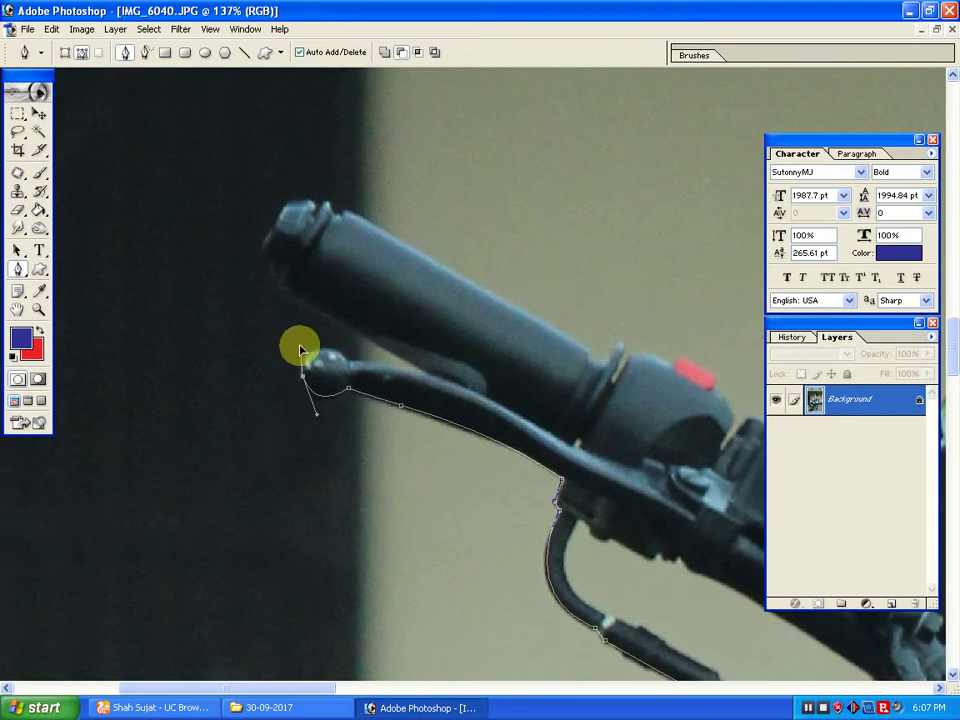
left_click_drag(351, 360, 425, 371)
left_click_drag(392, 328, 432, 427)
left_click_drag(330, 393, 392, 315)
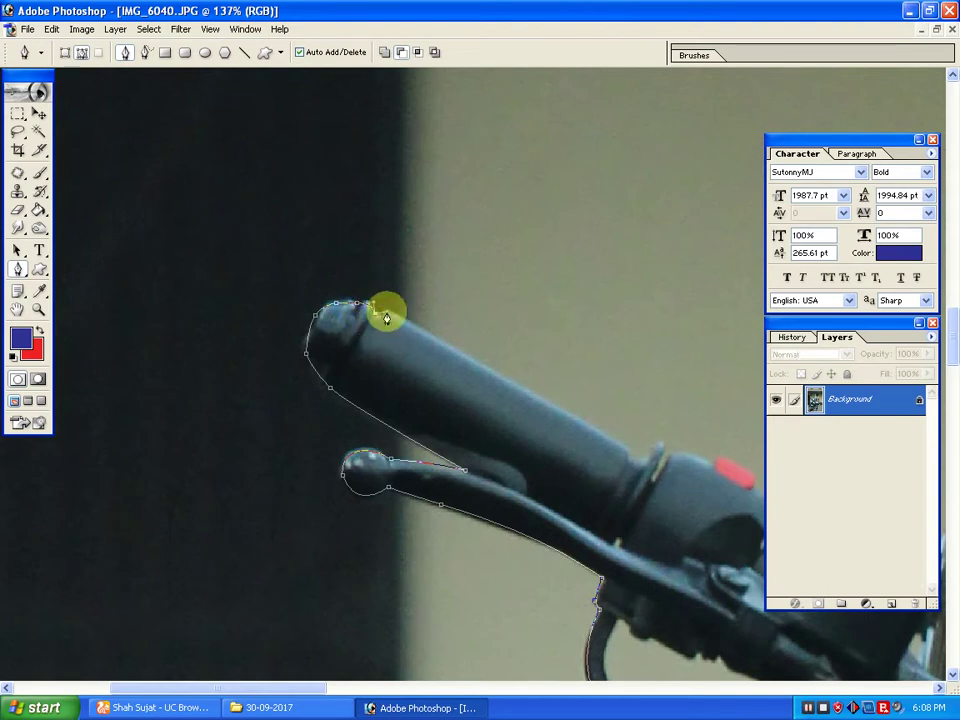
Trace the path along the top of the grip, around its flange and over the red switch on the housing
left_click_drag(519, 391, 460, 359)
left_click_drag(498, 394, 537, 414)
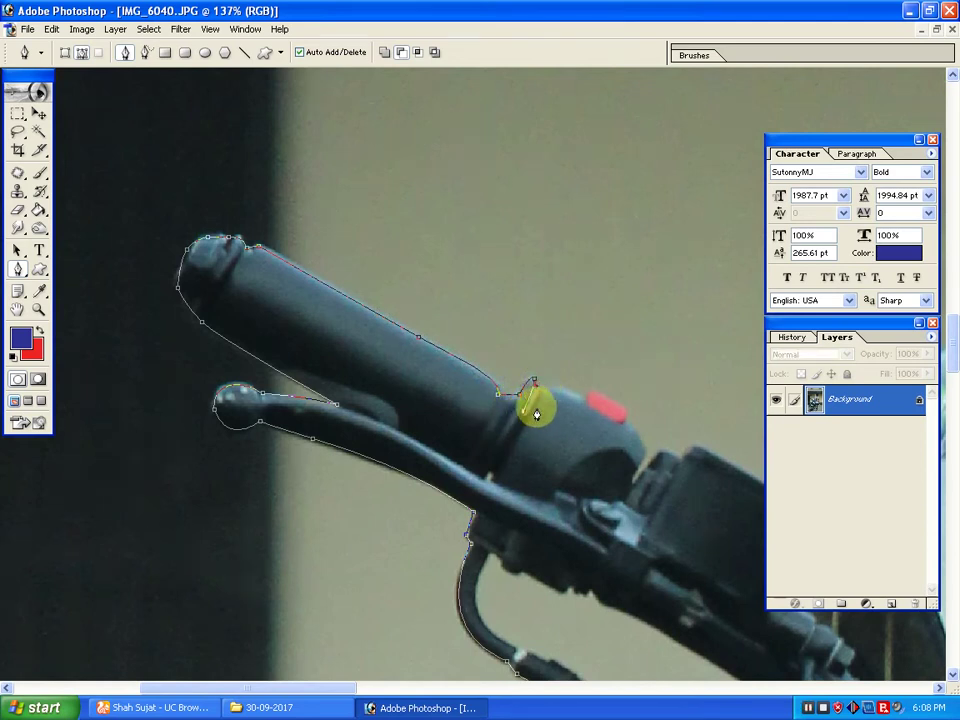
left_click(531, 410)
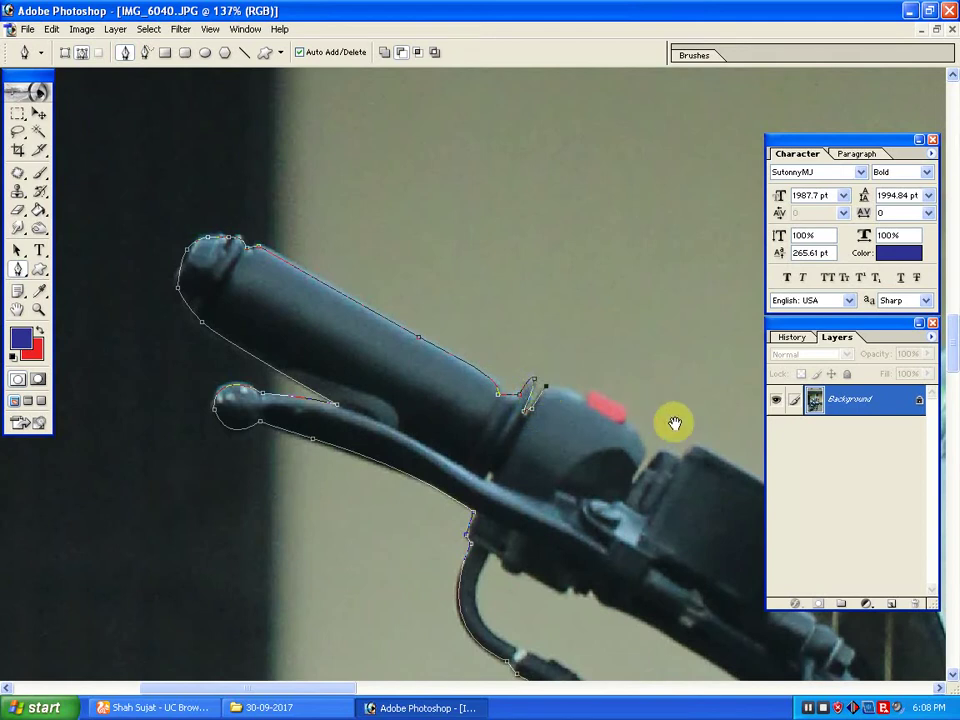
left_click_drag(675, 420, 371, 348)
left_click(334, 310)
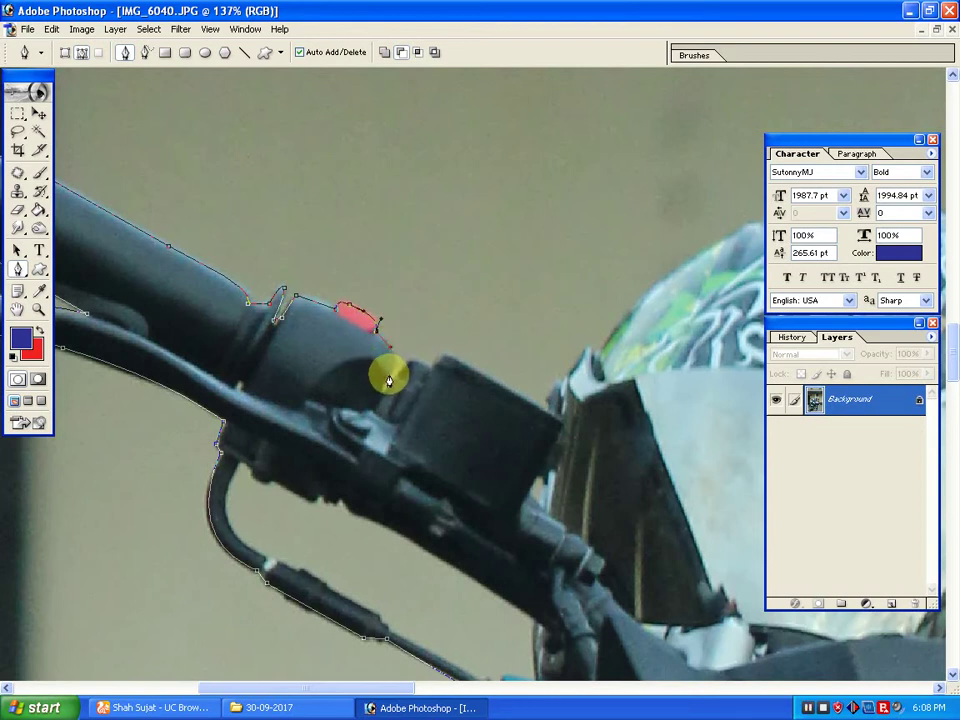
Continue the path from the notch behind the switch housing over the black reservoir to the helmet's visor edge
left_click_drag(383, 384, 412, 369)
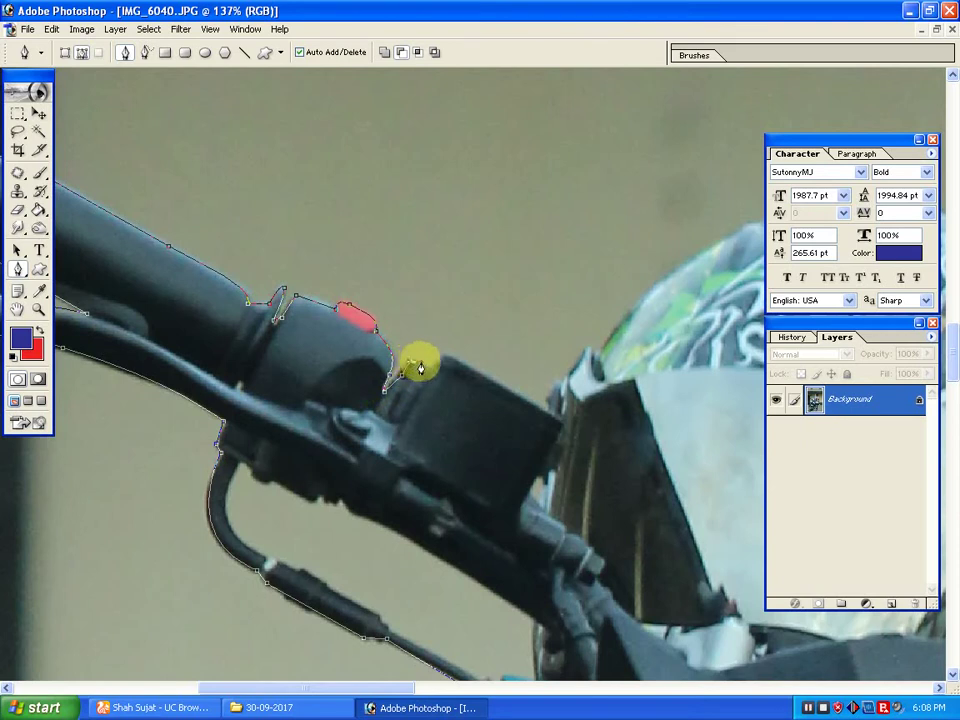
left_click_drag(488, 362, 226, 292)
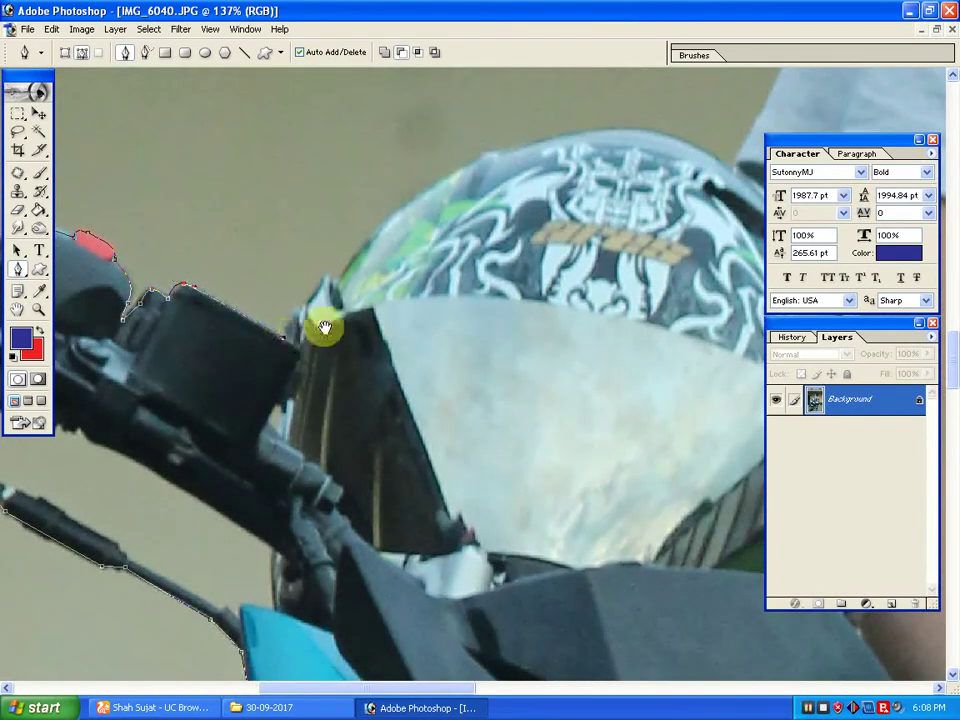
left_click_drag(321, 326, 240, 347)
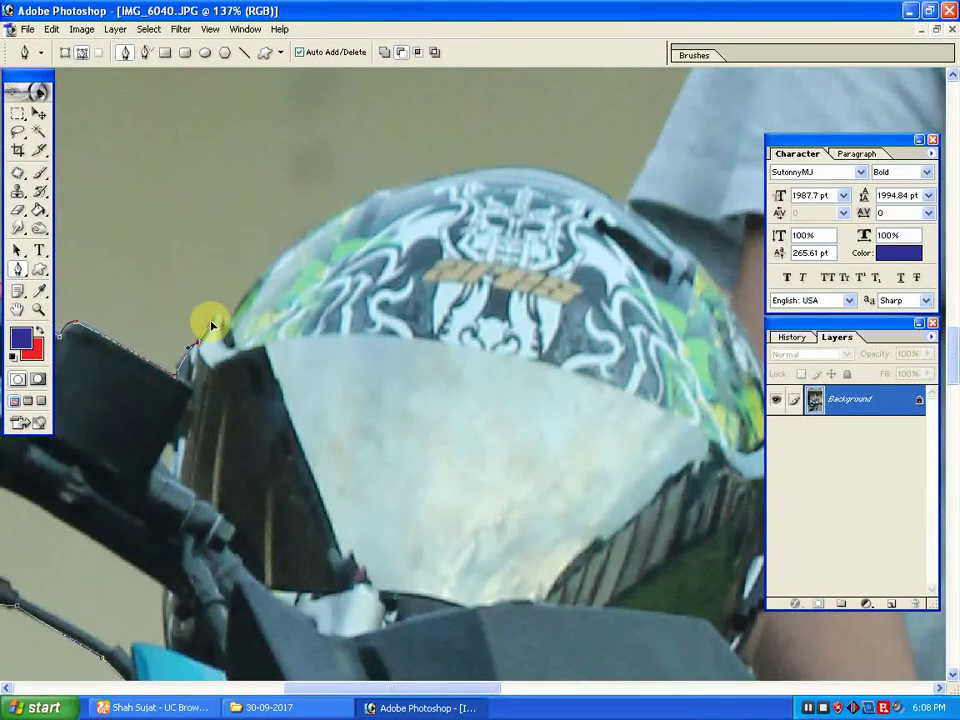
Trace the path over the top of the helmet to the point where it meets the T-shirt sleeve
left_click_drag(273, 307, 180, 373)
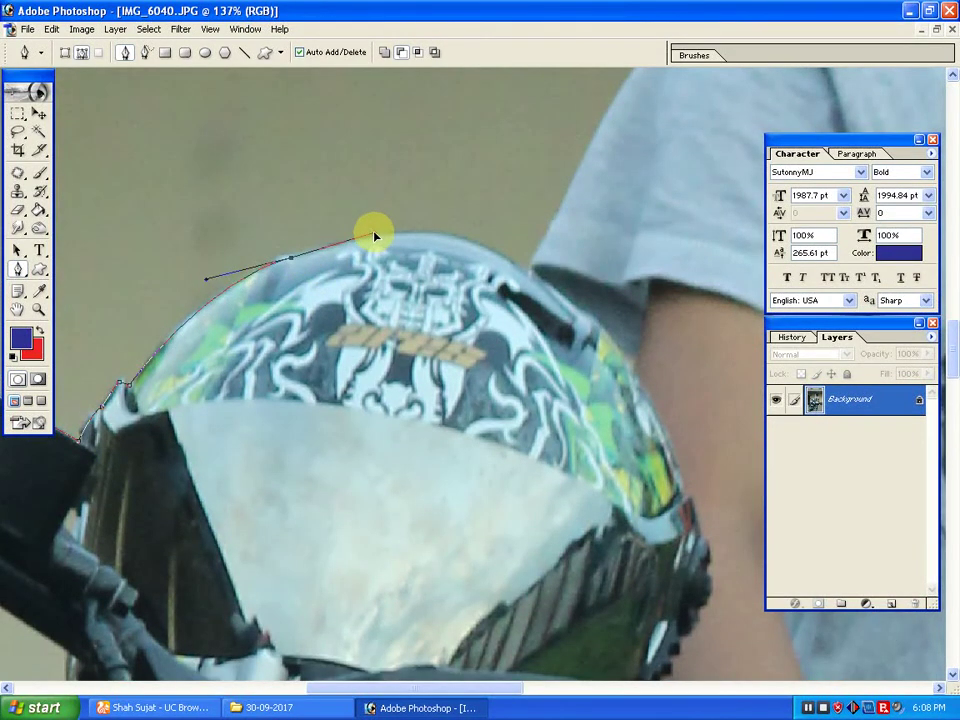
left_click_drag(553, 261, 370, 213)
left_click_drag(422, 294, 421, 365)
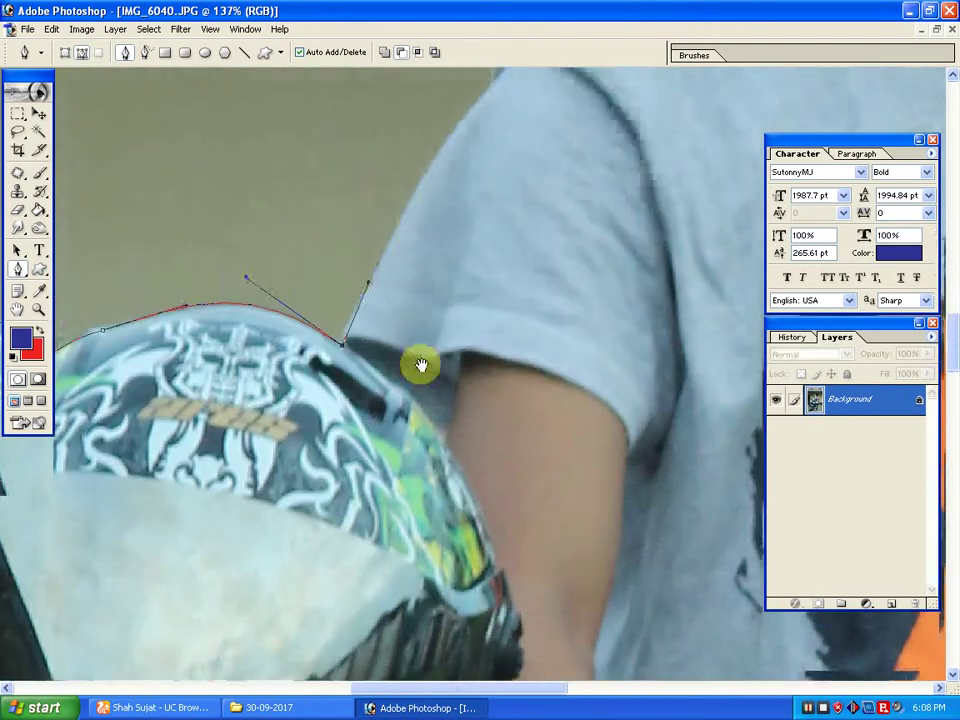
Continue the path up the sleeve's outer edge and along the shoulder seam to the T-shirt collar
scroll(420, 365, "up", 3)
left_click_drag(437, 288, 511, 211)
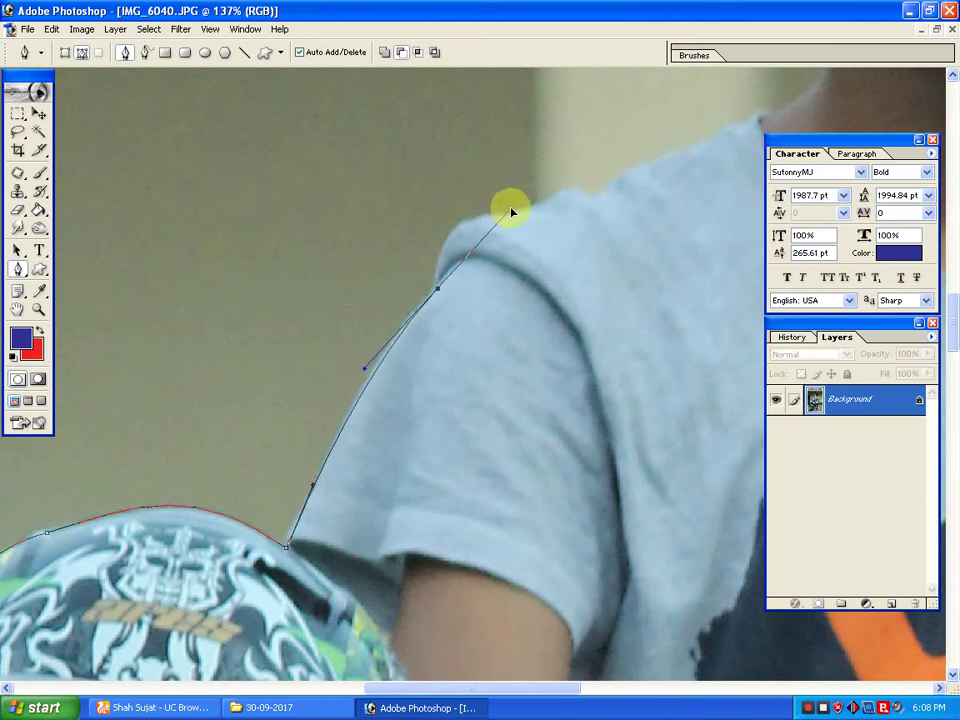
left_click_drag(449, 220, 449, 219)
left_click_drag(474, 237, 443, 304)
left_click(443, 304)
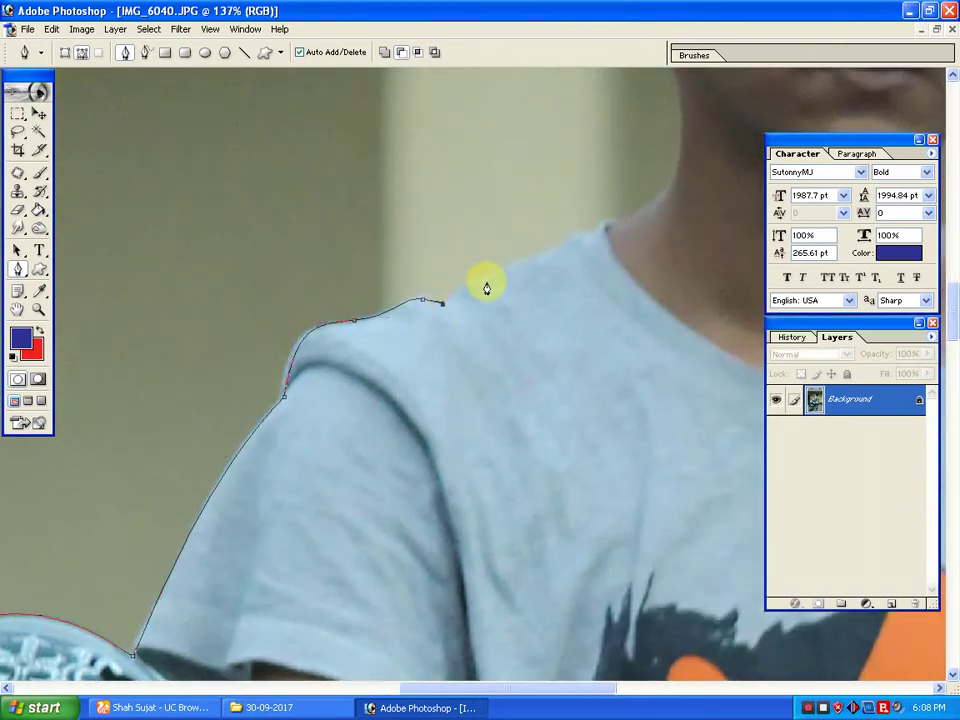
left_click_drag(523, 264, 608, 228)
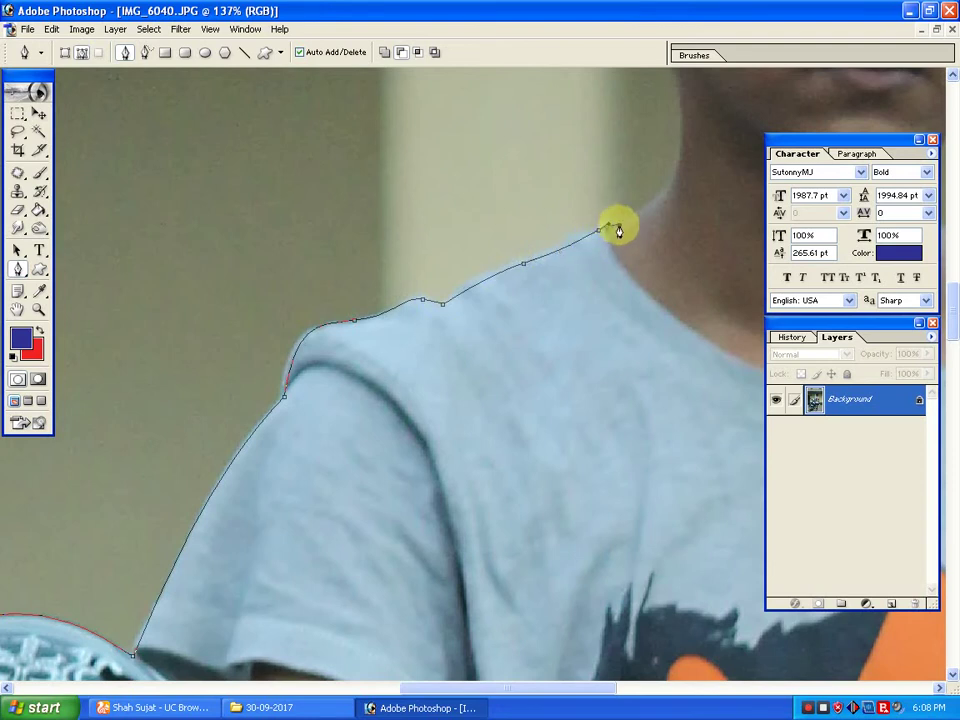
Trace the path from the collar up the neck and around the ear to the hairline above it
scroll(499, 355, "up", 4)
scroll(499, 355, "right", 2)
left_click_drag(491, 312, 473, 228)
scroll(360, 381, "up", 4)
scroll(360, 381, "right", 2)
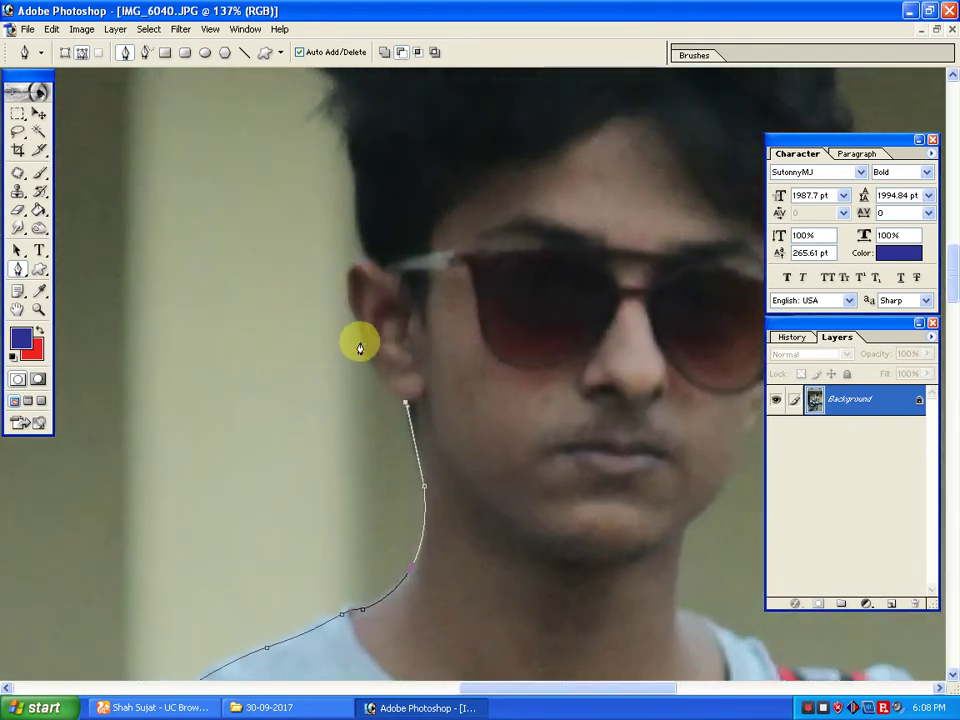
left_click_drag(360, 334, 339, 193)
scroll(396, 199, "up", 5)
scroll(396, 199, "right", 2)
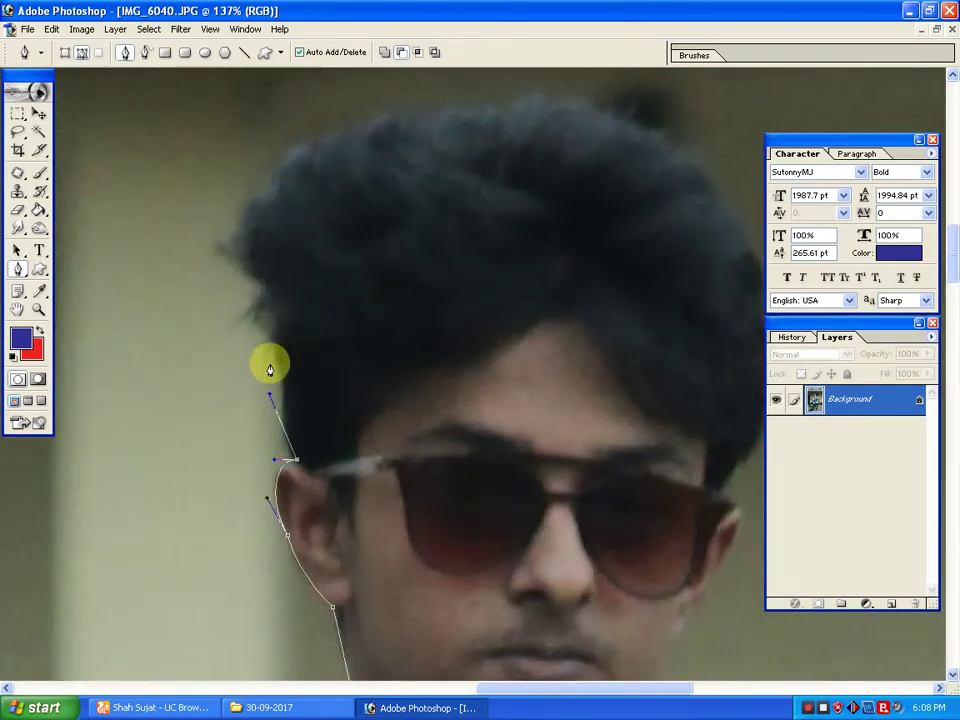
Trace the path up the side of the hair above the ear to the upper curve of the hairstyle
left_click_drag(275, 323, 253, 247)
left_click(271, 291)
left_click_drag(256, 217, 261, 206)
left_click(272, 188)
left_click(301, 156)
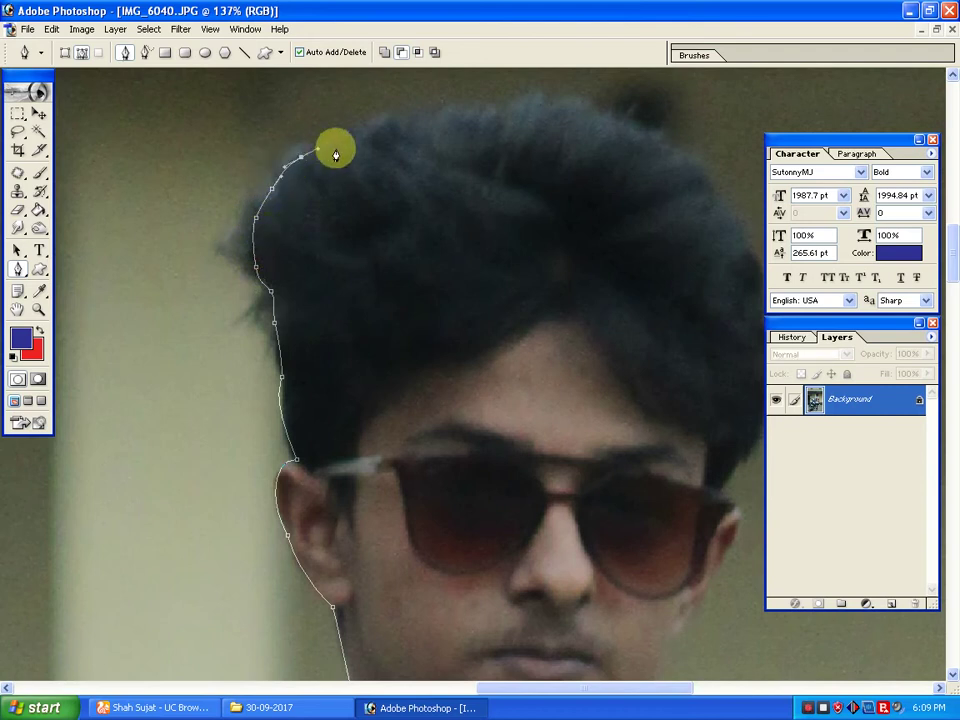
left_click(318, 148)
Continue the path across the top of the hair to where it starts curving down on the far side
left_click_drag(390, 119, 409, 119)
left_click(449, 115)
left_click(508, 110)
left_click(572, 105)
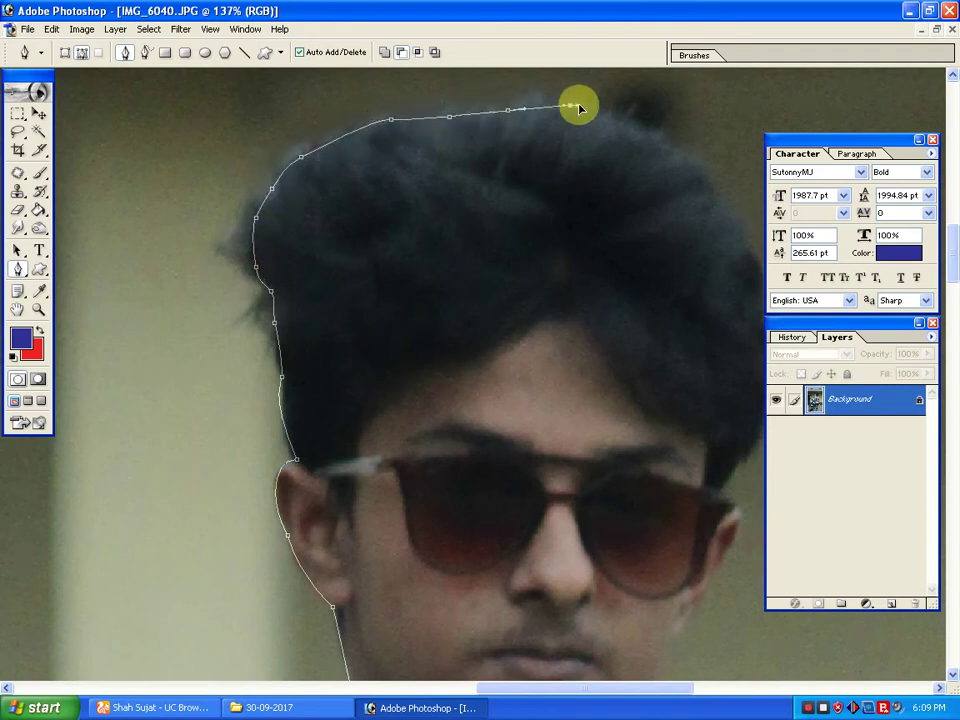
left_click(626, 127)
left_click(660, 139)
Trace the path down the far side of the hair to its lower end near the sunglasses' hinge
left_click_drag(717, 207, 575, 172)
left_click(589, 184)
left_click(620, 250)
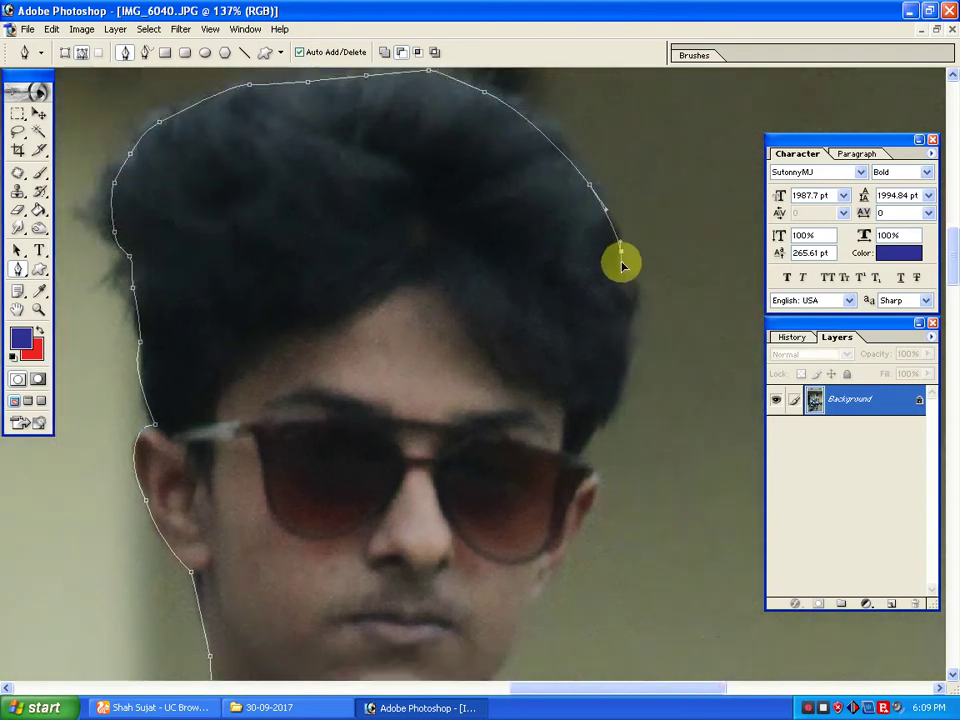
left_click(635, 312)
left_click(636, 340)
left_click(631, 362)
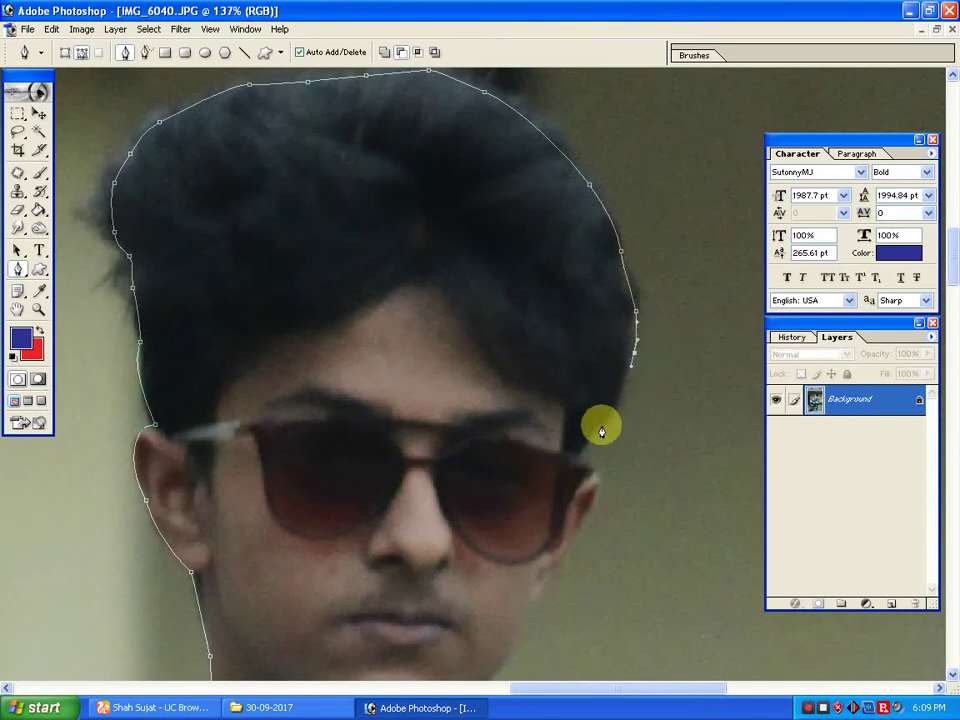
left_click_drag(597, 428, 588, 441)
Trace the path around the sunglasses' hinge and second ear, along the cheek and jaw onto the neck
left_click_drag(589, 493, 611, 337)
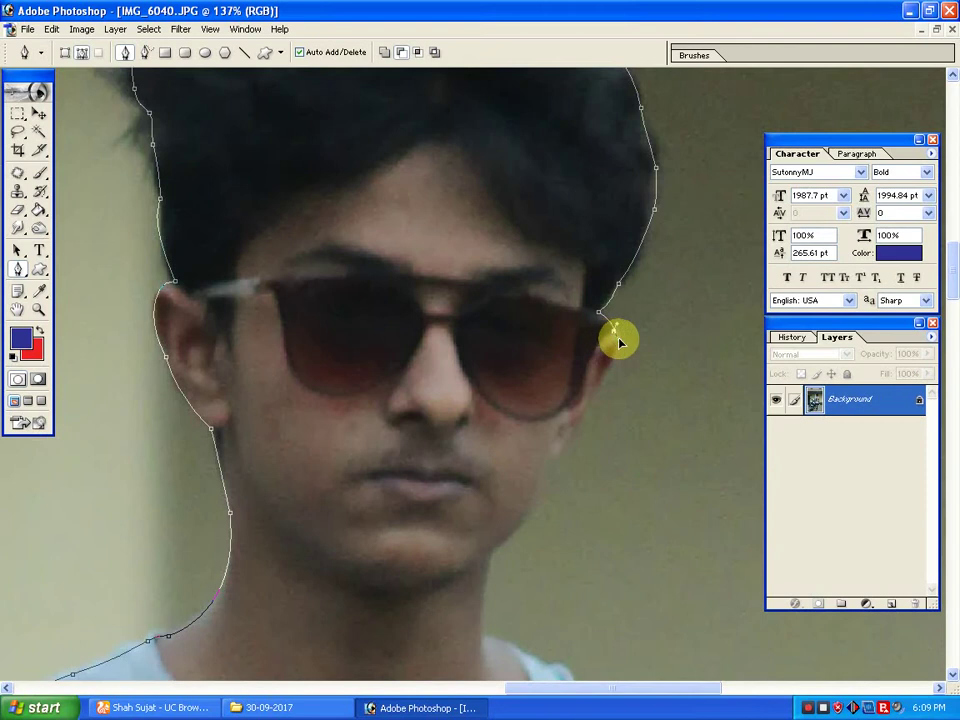
left_click(619, 341)
left_click_drag(593, 395, 548, 308)
key("space")
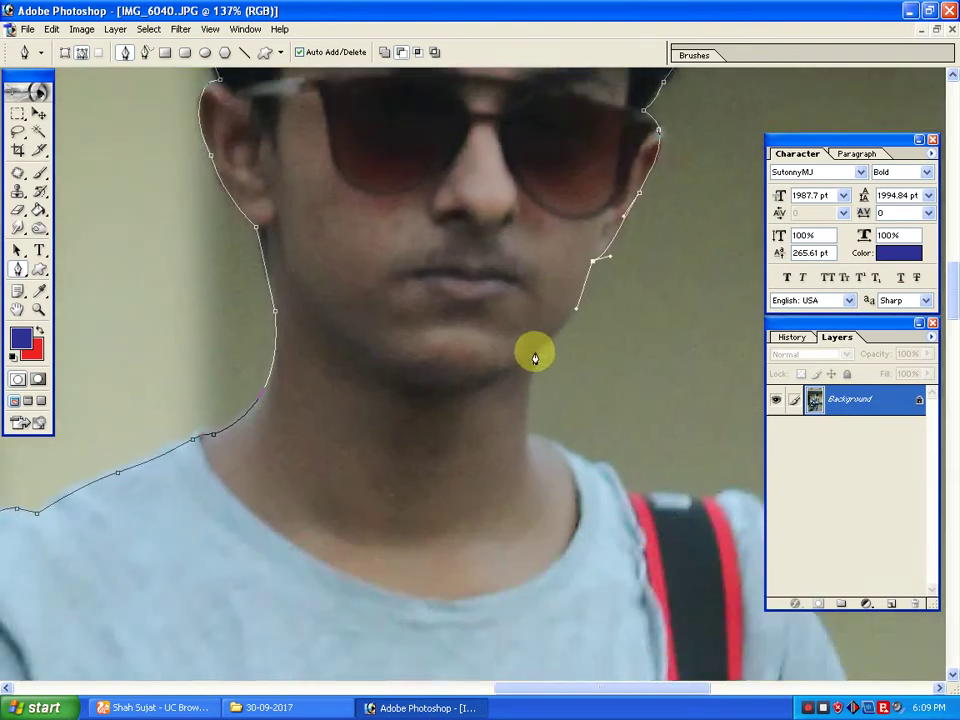
left_click_drag(536, 354, 529, 422)
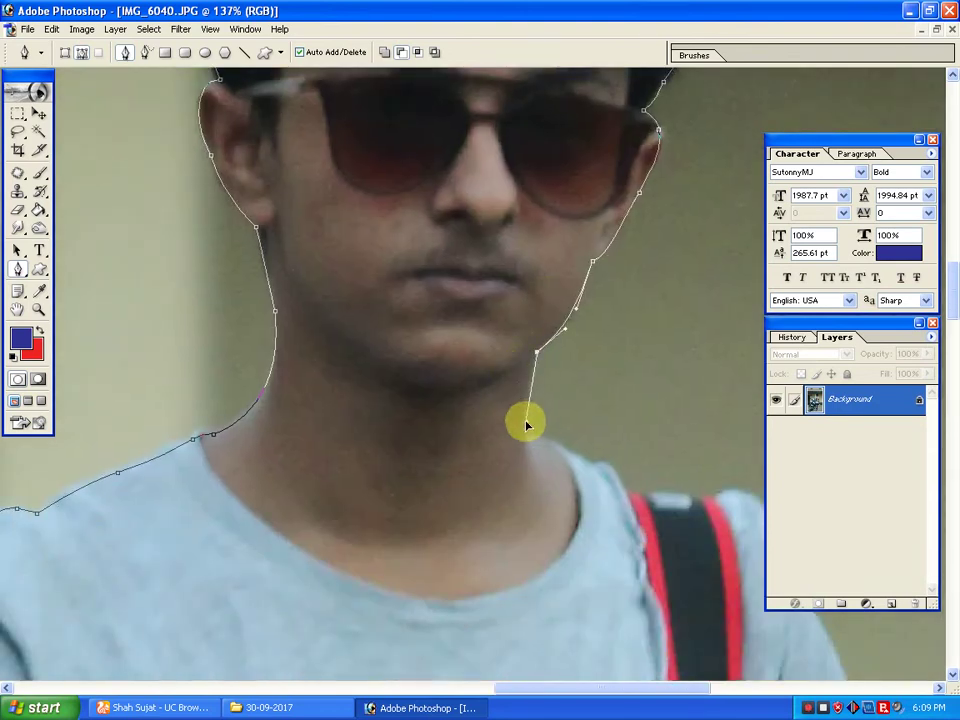
Continue the path from the neck base over the collar and red-edged camera strap to the outer shoulder
left_click_drag(606, 469, 349, 315)
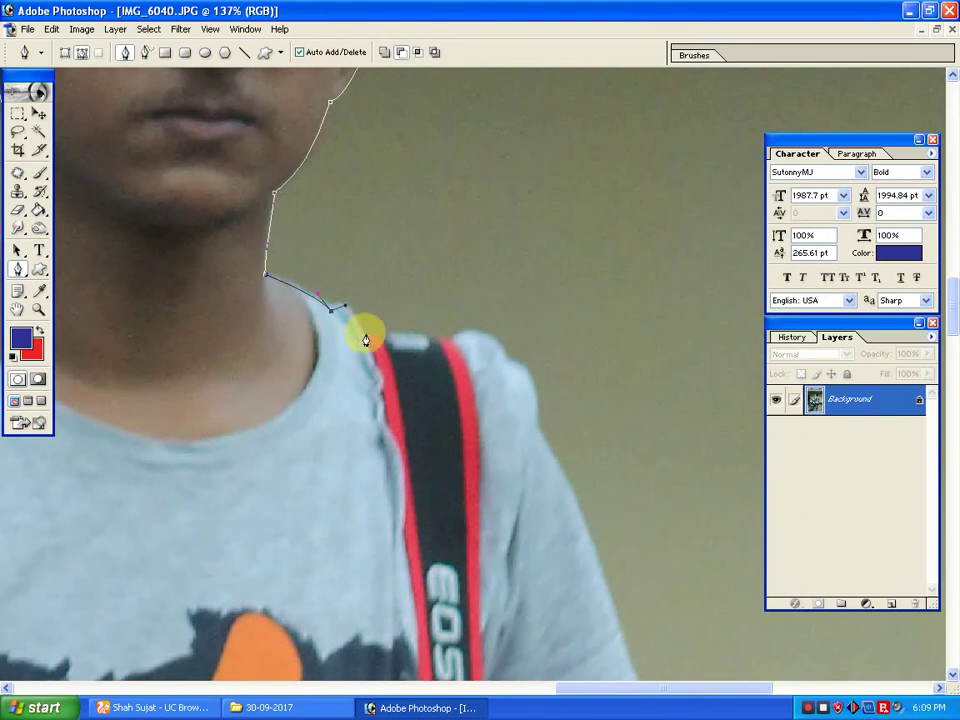
left_click_drag(365, 334, 392, 350)
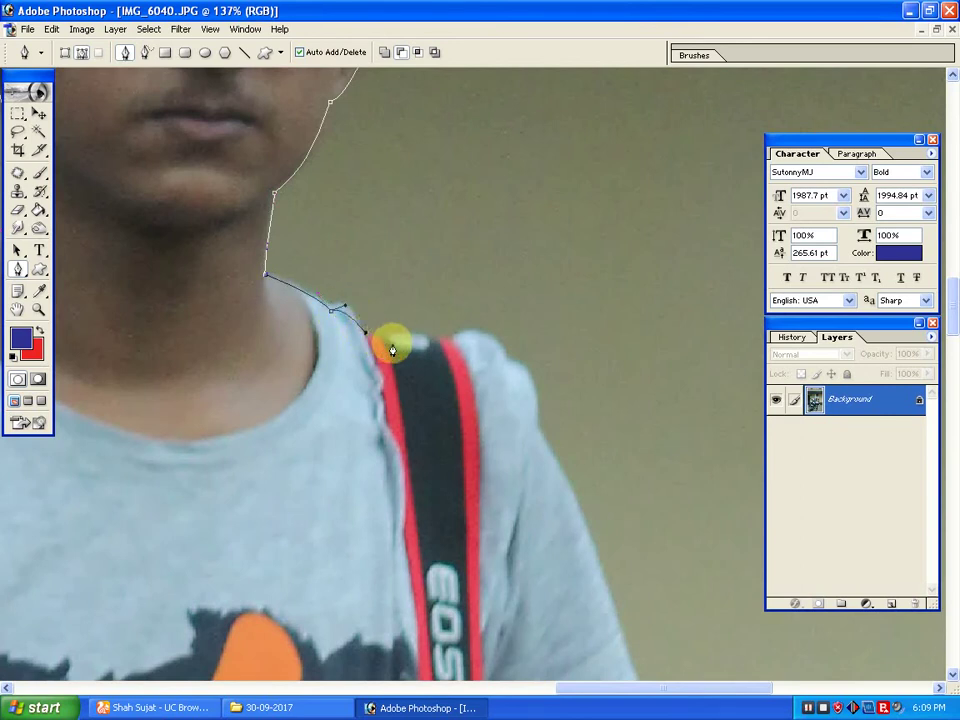
left_click(452, 342)
left_click_drag(505, 360, 525, 401)
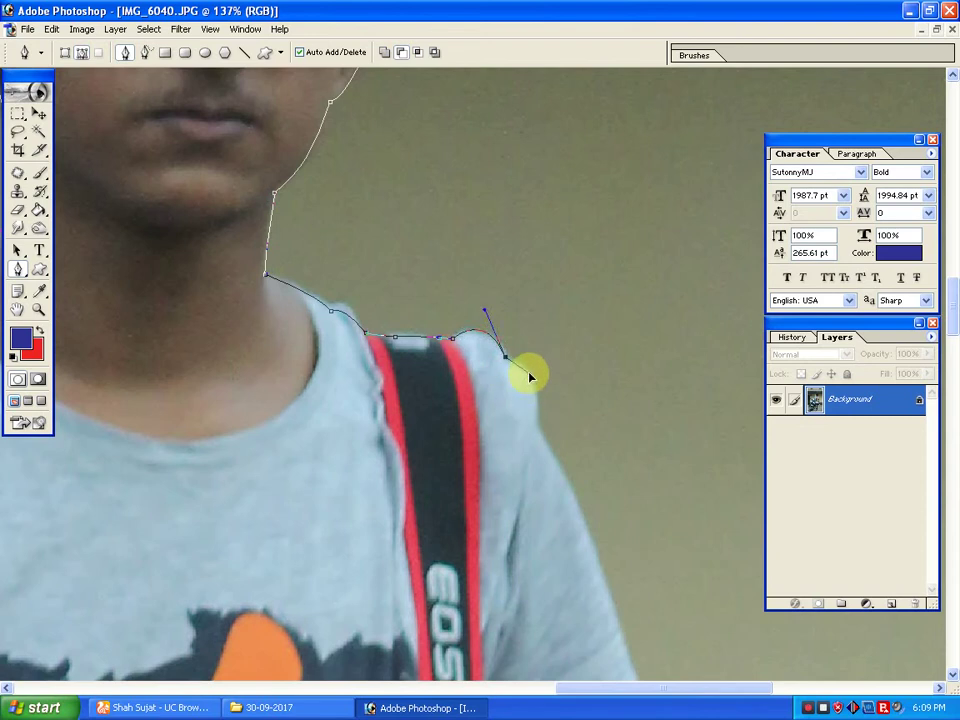
left_click(530, 375)
Trace the path down the second sleeve's outer edge, around its hem corner and back to the bare arm
left_click_drag(531, 455, 429, 274)
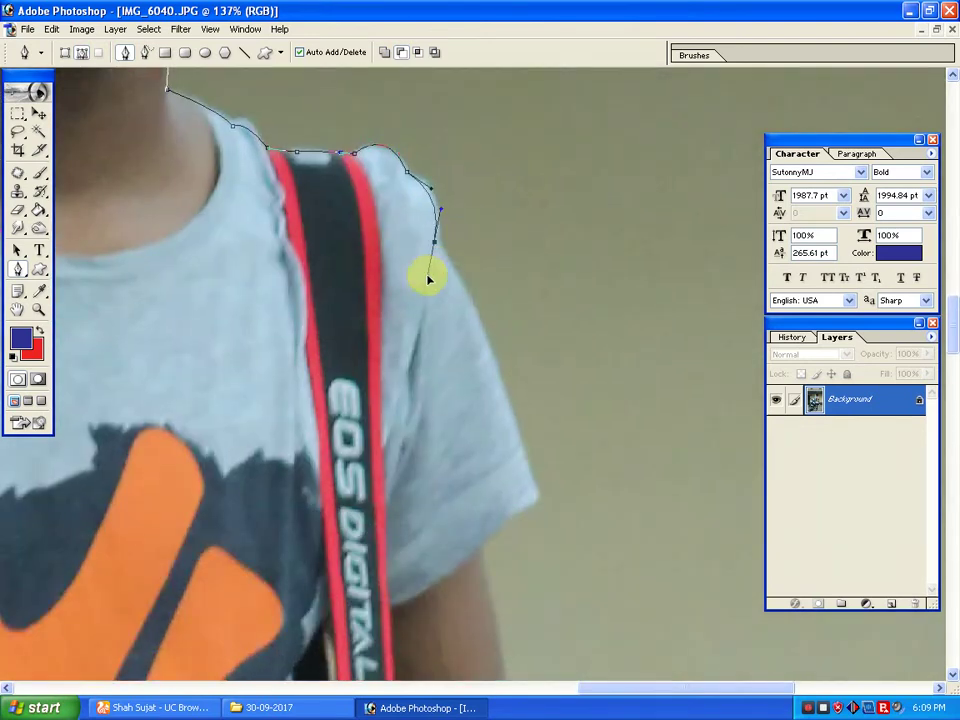
left_click(478, 336)
left_click_drag(520, 450, 511, 357)
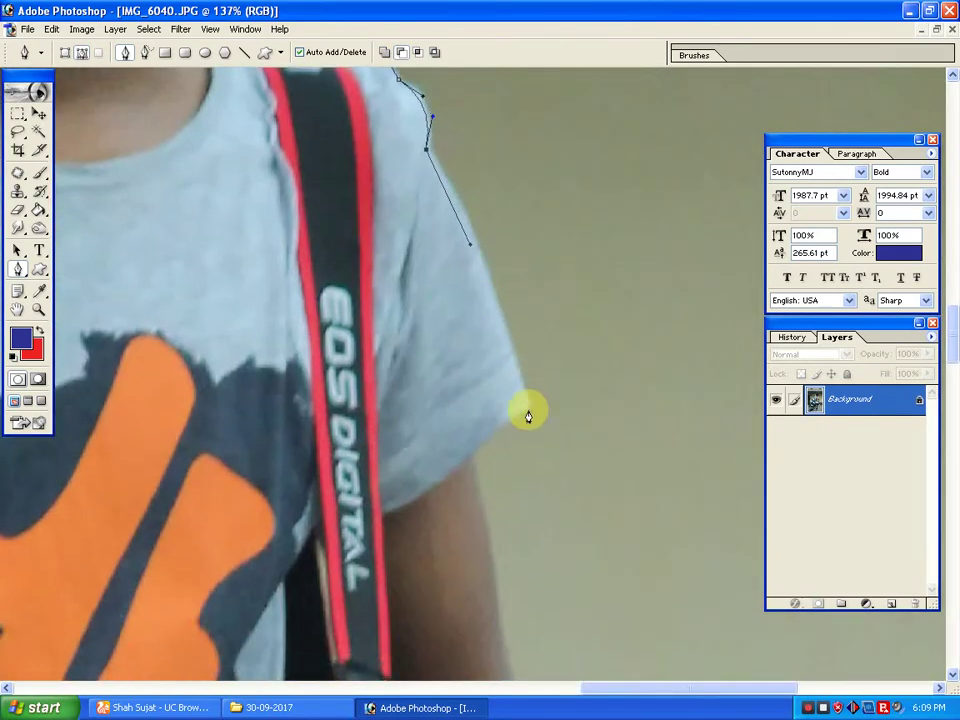
left_click(532, 405)
left_click_drag(512, 425, 509, 421)
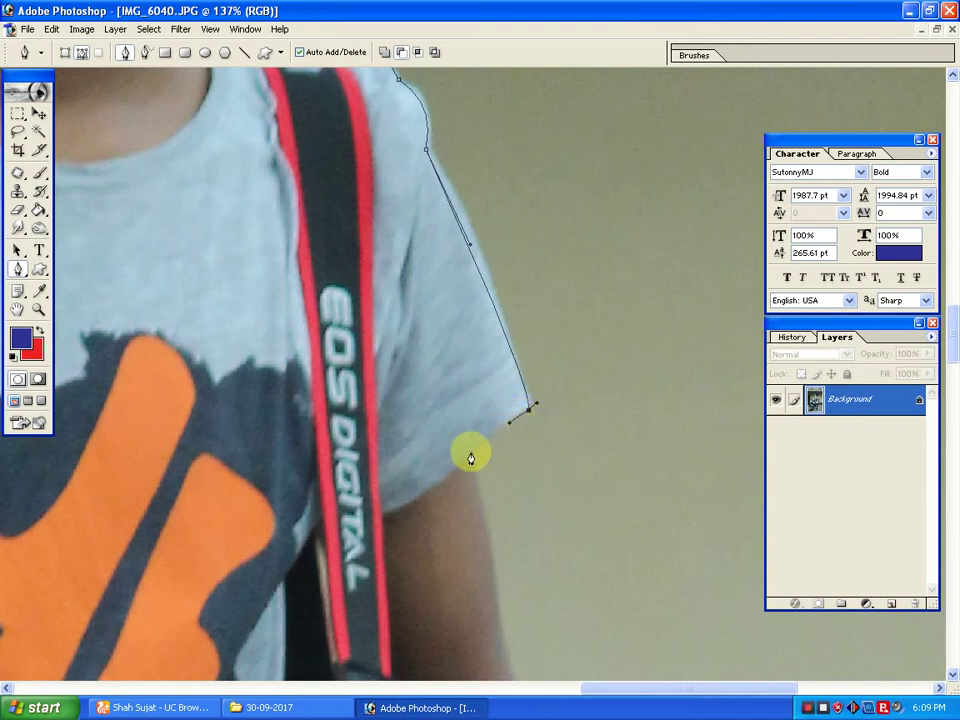
left_click(471, 453)
Trace the path down the outer edge of the arm, past the elbow and along the forearm to the wrist
left_click_drag(496, 540, 504, 369)
left_click_drag(516, 510, 535, 547)
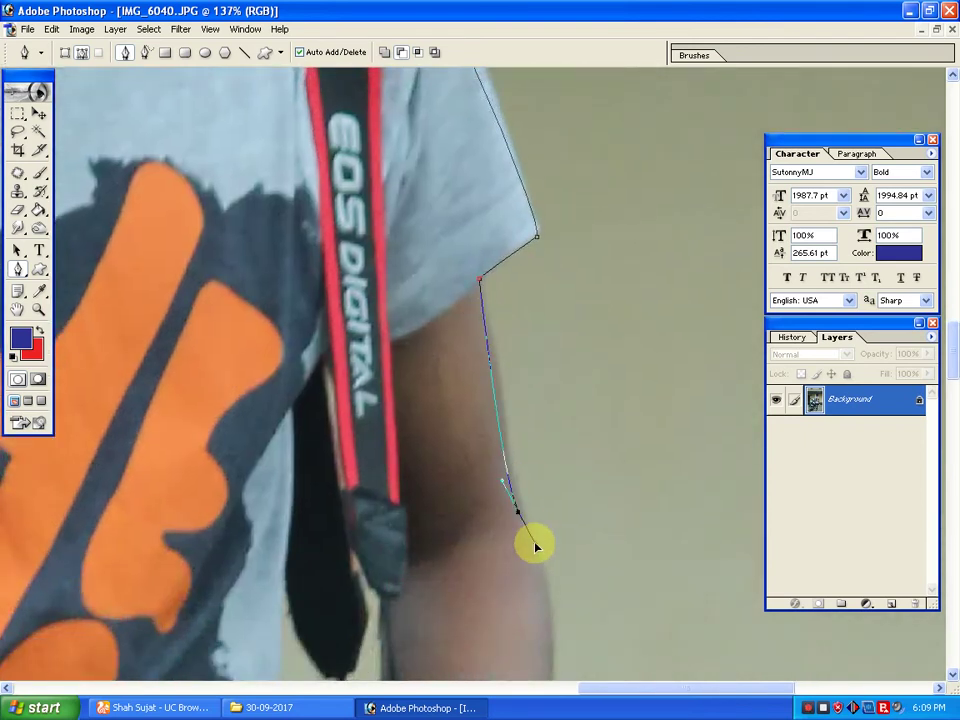
key("ctrl+z")
left_click_drag(508, 438, 509, 473)
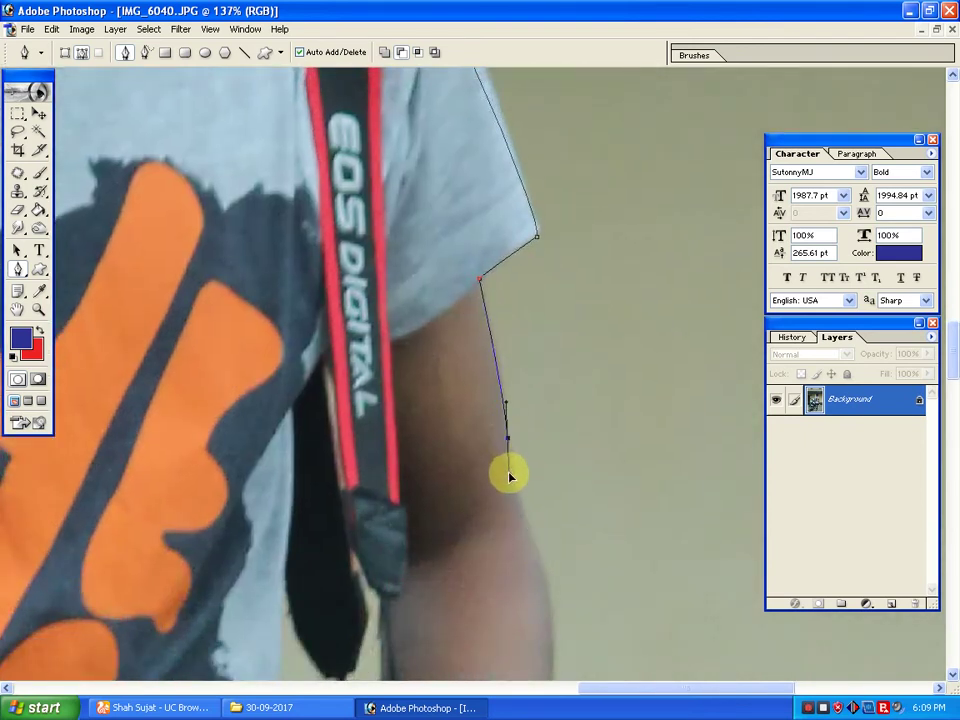
left_click_drag(530, 532, 530, 415)
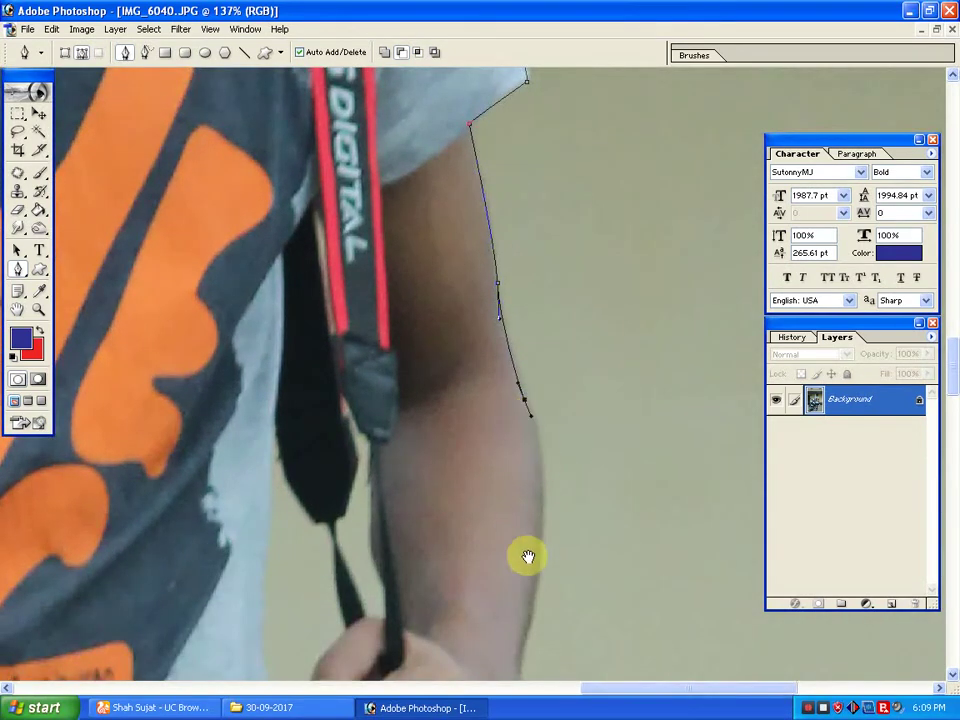
left_click_drag(529, 555, 530, 393)
left_click_drag(530, 461, 521, 495)
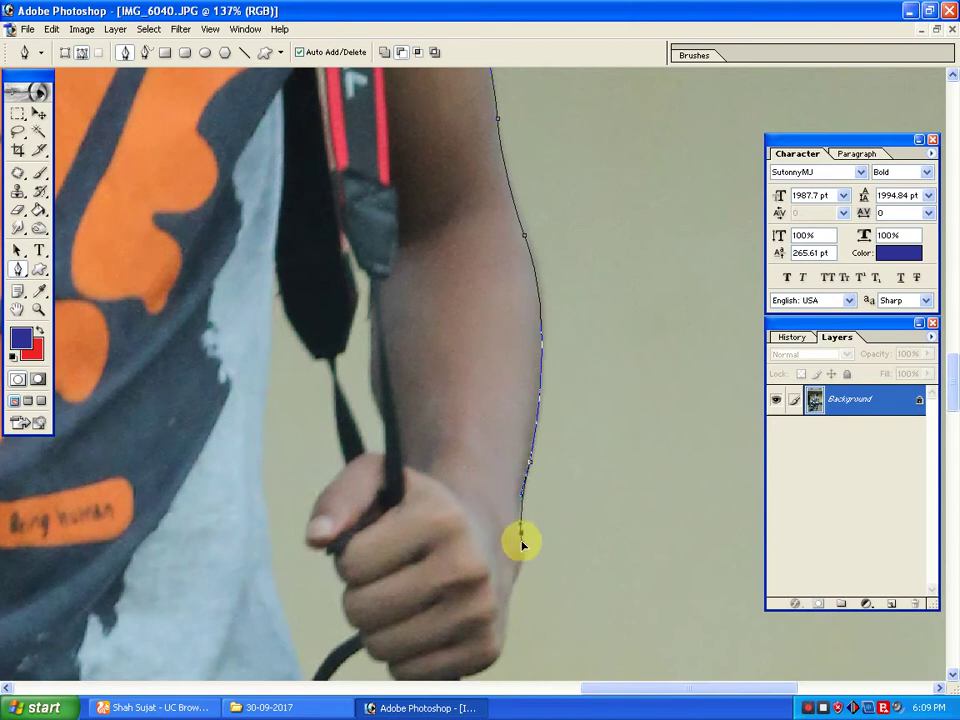
Continue the path from the wrist around the underside of the fist to the top of the camera
left_click_drag(521, 587, 534, 455)
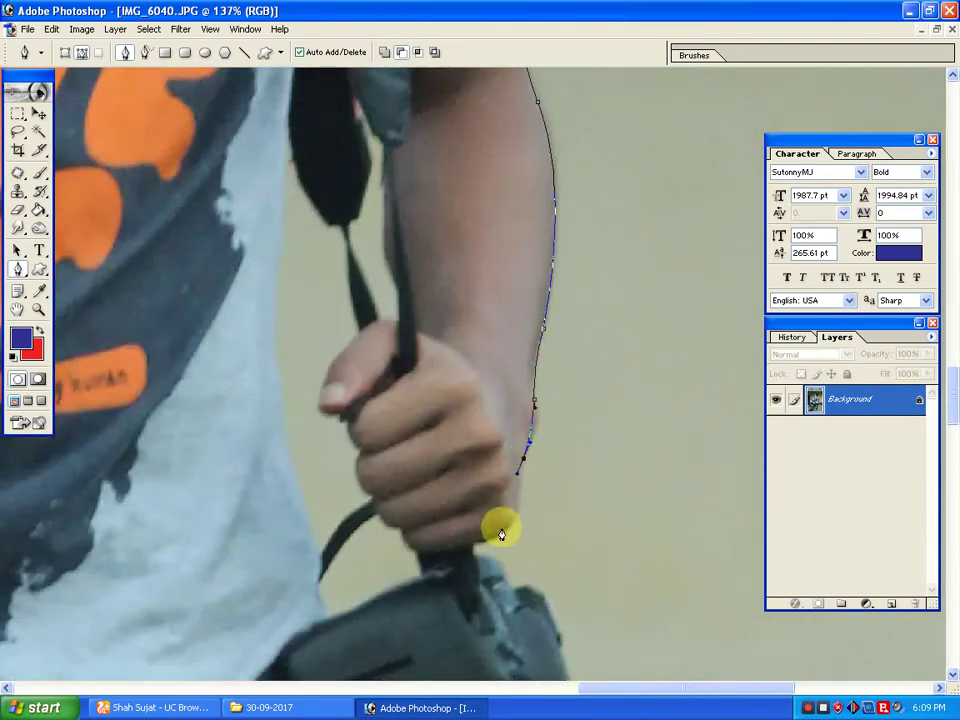
left_click_drag(499, 530, 474, 399)
left_click_drag(520, 495, 491, 362)
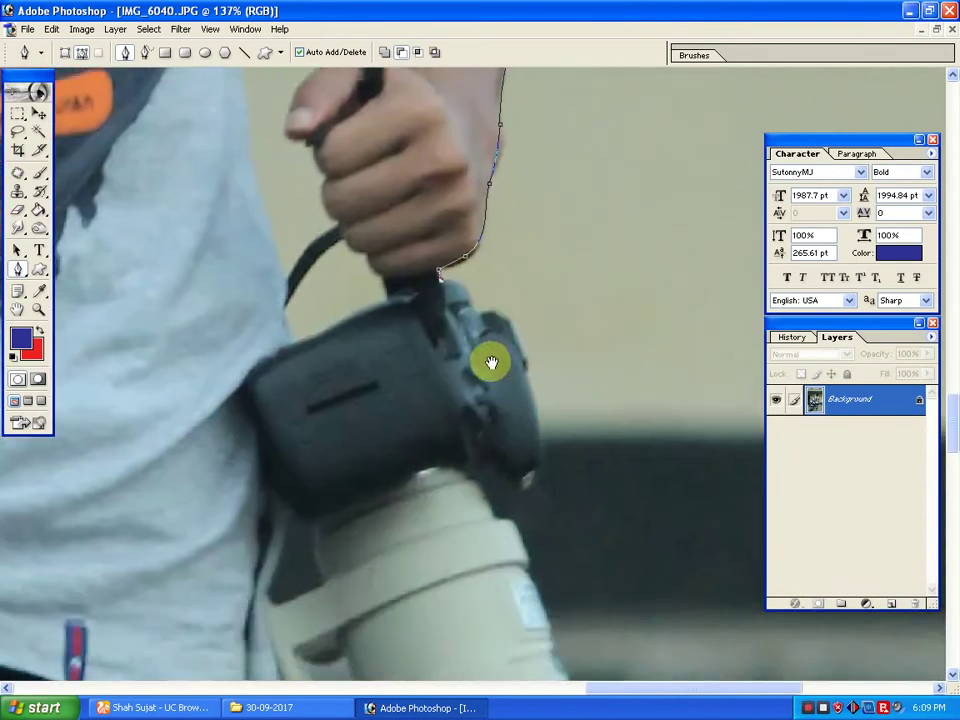
Outline the camera body's outer edge and lower corner, bringing the path back to the base of the lens
left_click_drag(468, 303, 487, 323)
left_click_drag(524, 363, 540, 429)
left_click_drag(530, 490, 471, 486)
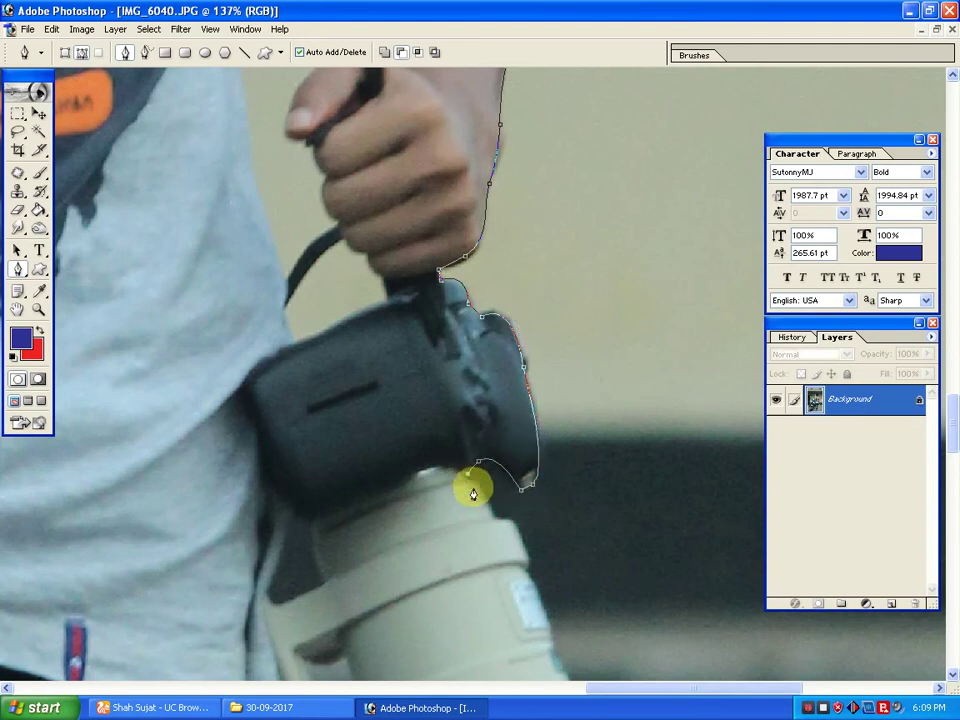
Trace the path along the outer edge of the white telephoto lens to the dark rim at its front end
scroll(471, 486, "down", 3)
left_click_drag(495, 377, 501, 372)
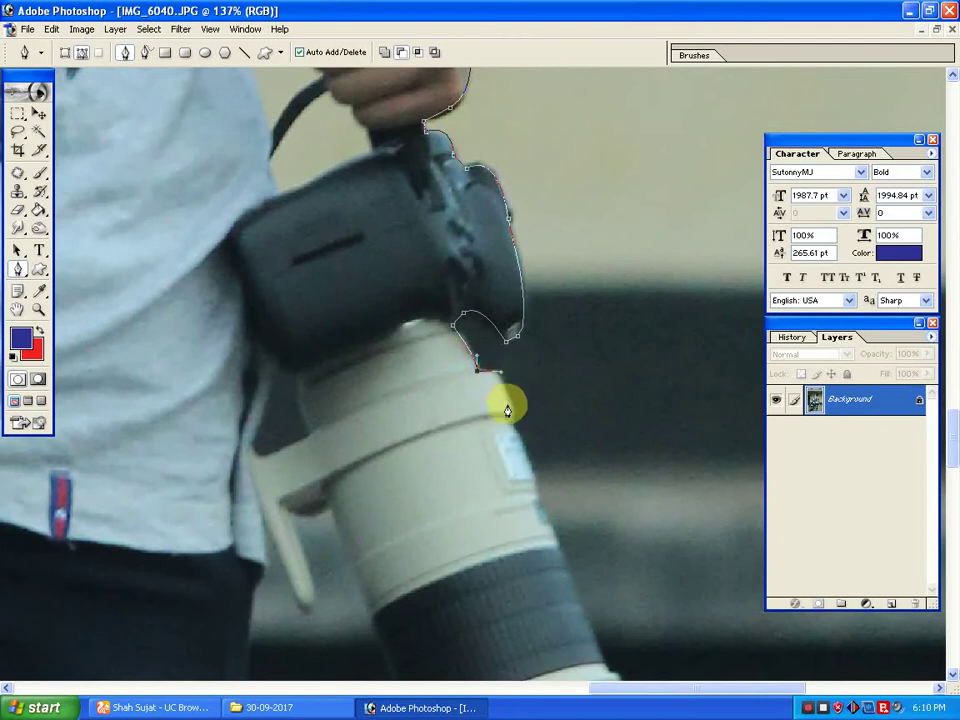
left_click_drag(573, 539, 520, 341)
left_click(486, 323)
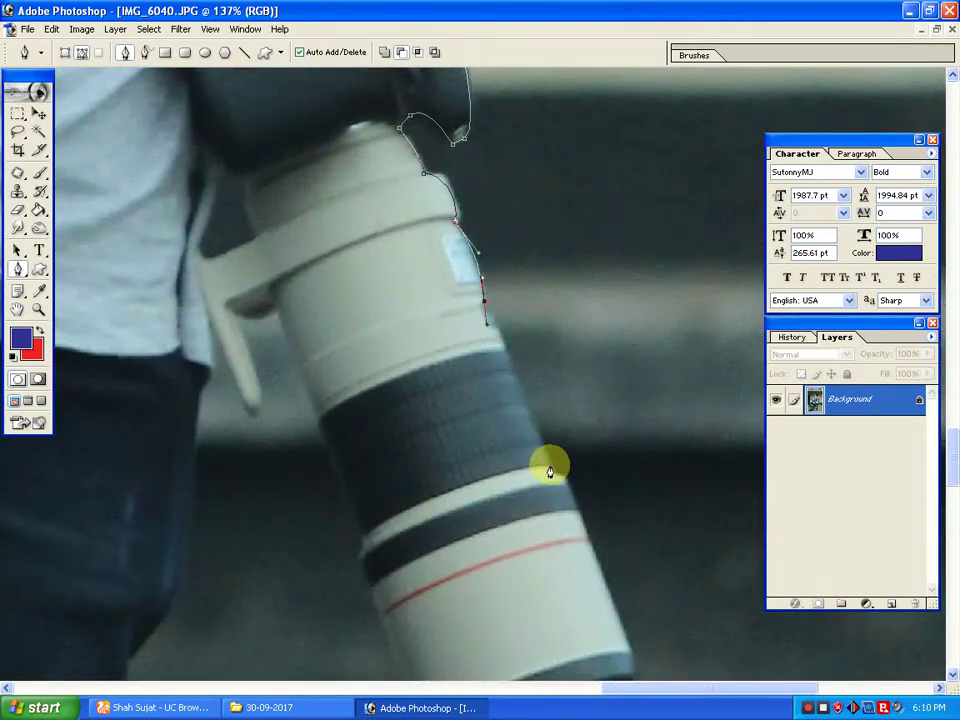
left_click_drag(549, 477, 485, 318)
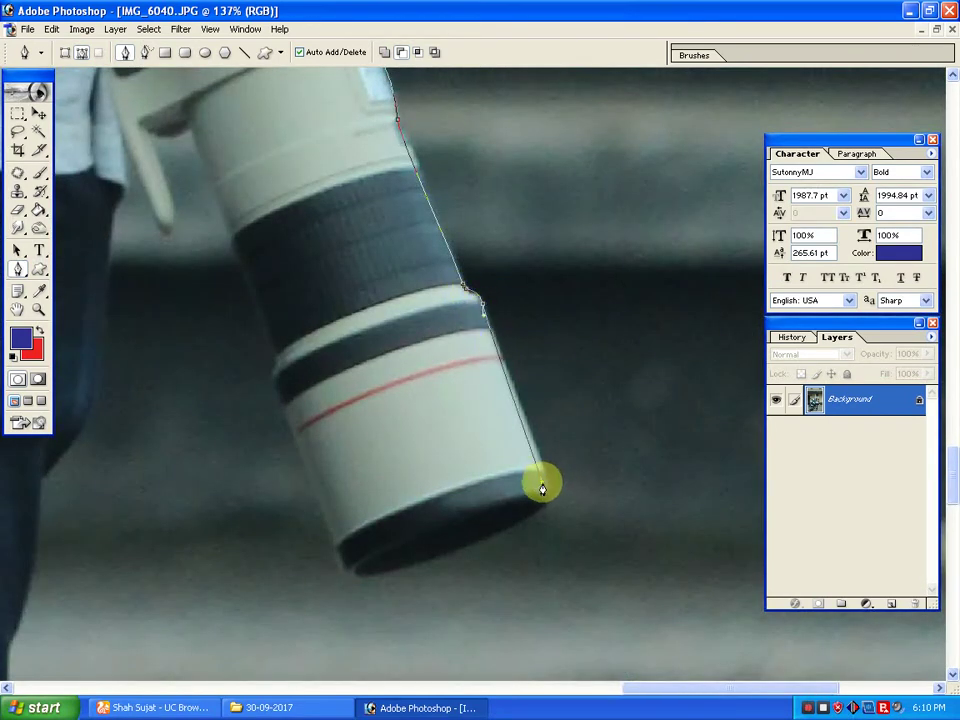
left_click_drag(542, 484, 544, 381)
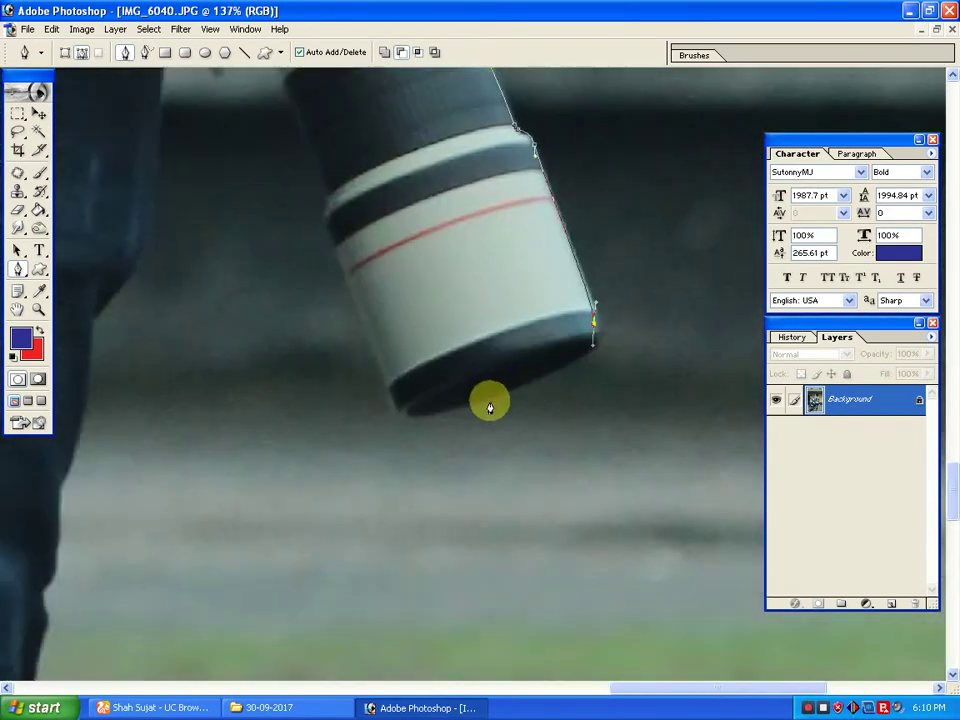
Curve the path around the dark front rim of the lens to its inner edge facing the leg
left_click_drag(489, 401, 406, 431)
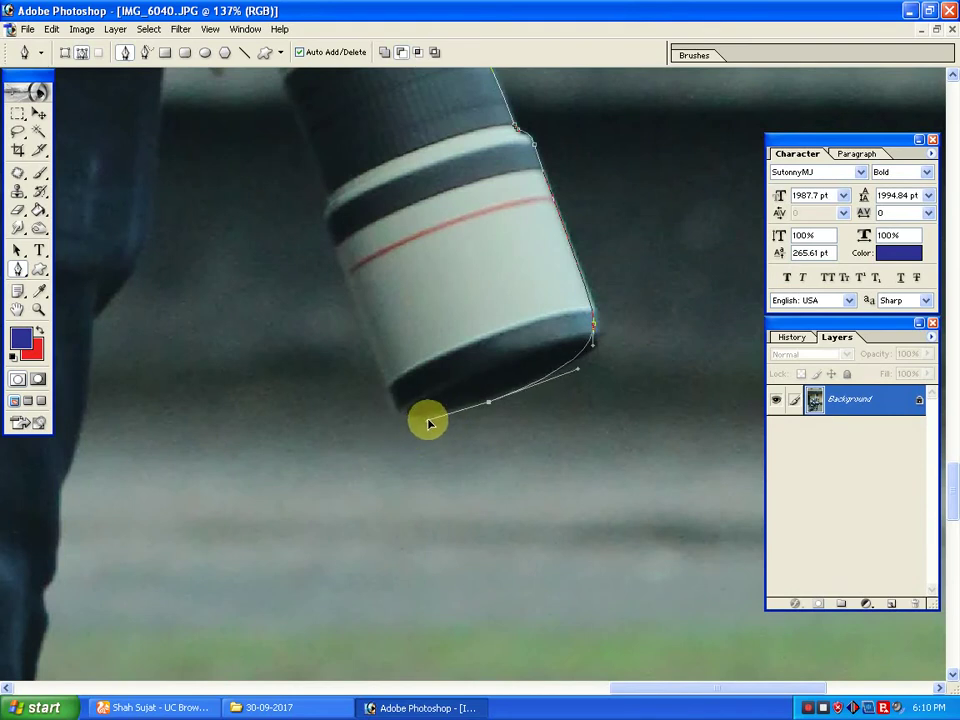
left_click(430, 416)
left_click_drag(389, 385, 380, 345)
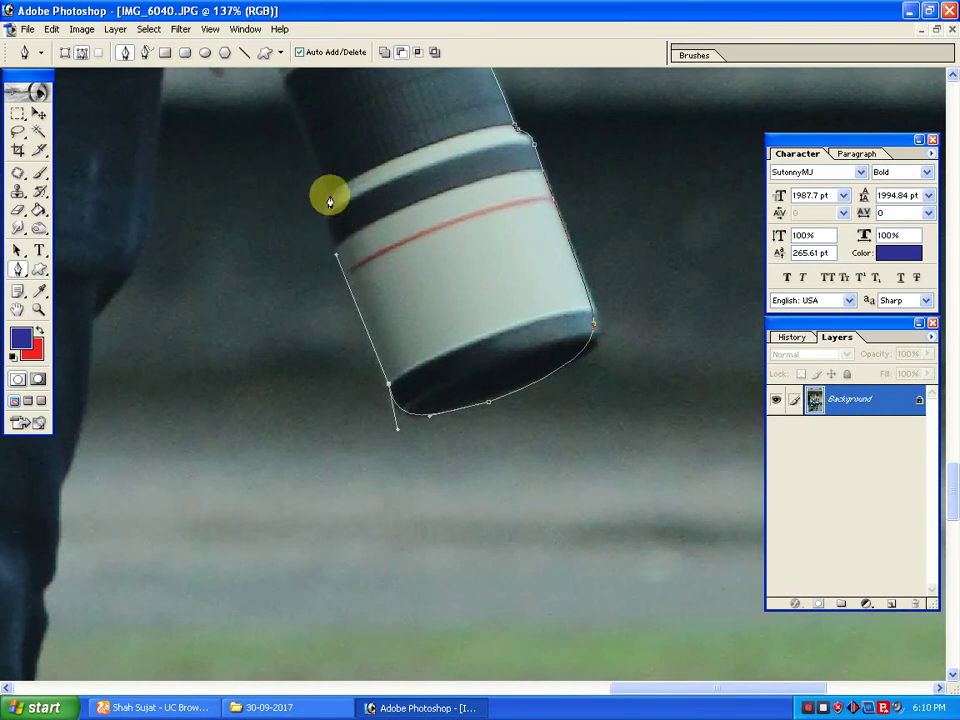
Trace the path up the inner edge of the lens, past the black focus ring to the tripod collar
left_click_drag(329, 196, 343, 176)
left_click_drag(300, 132, 380, 424)
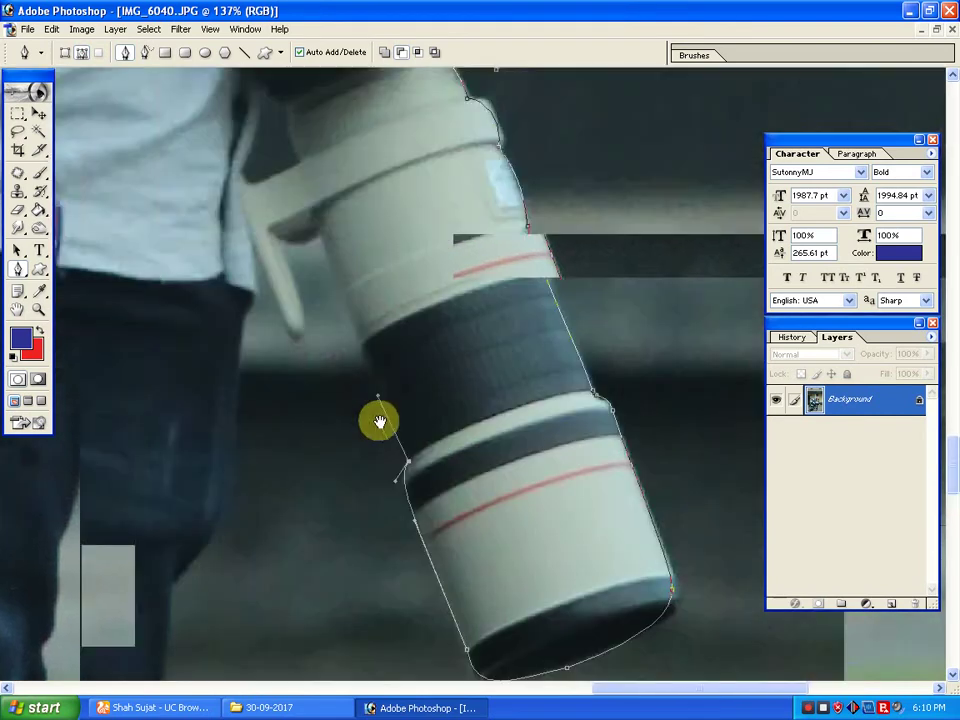
left_click(322, 260)
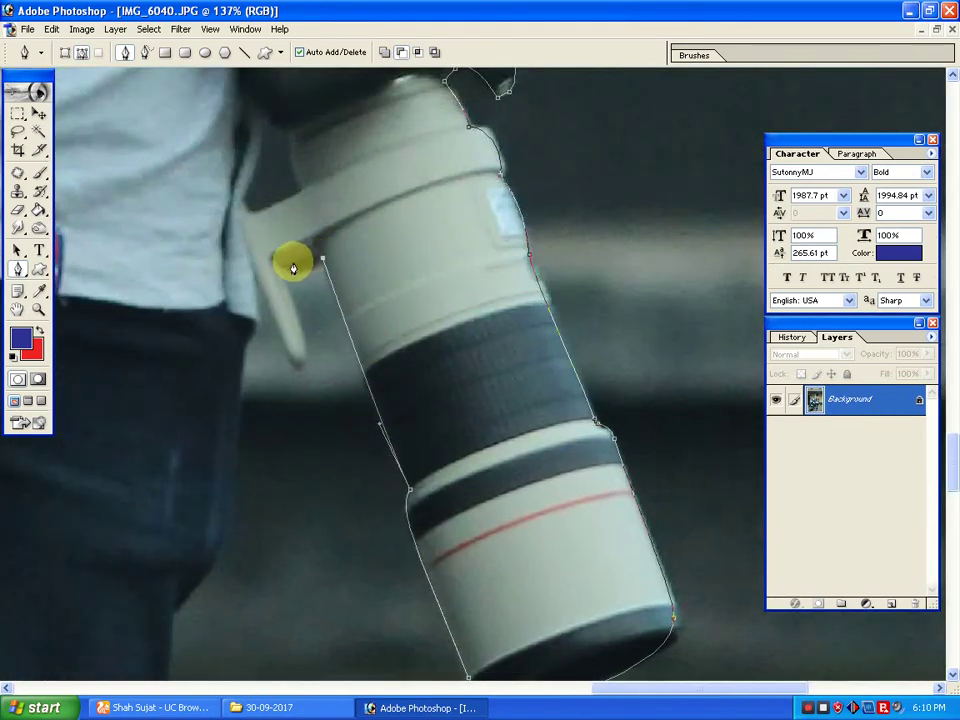
Trace the path around the tripod foot of the white lens and back to the man's shirt hem and trousers
left_click(277, 266)
left_click(297, 318)
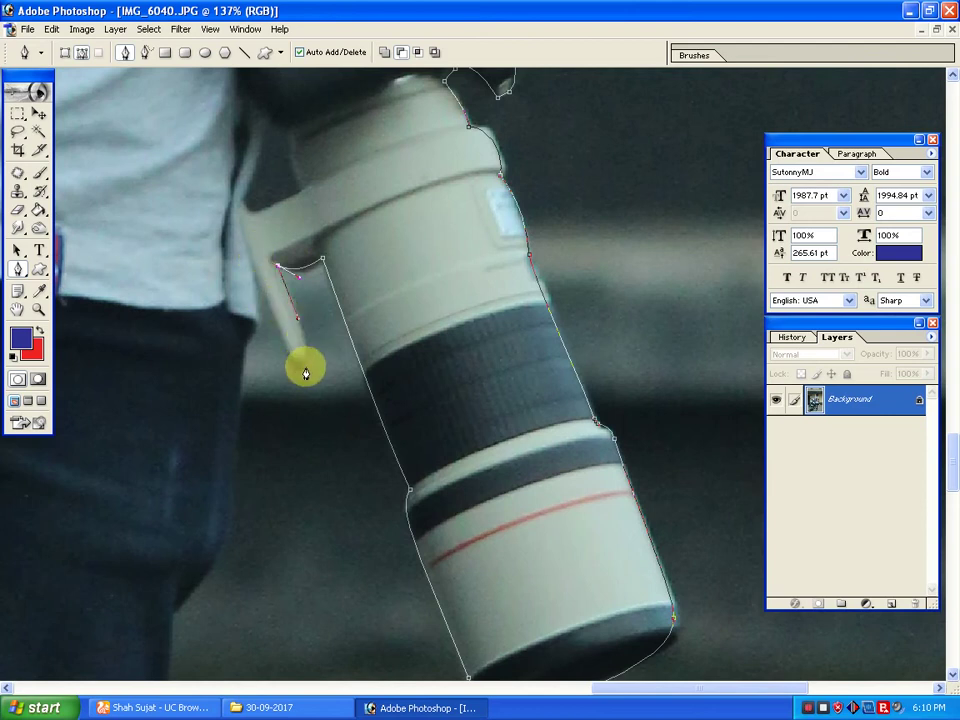
left_click_drag(300, 366, 310, 366)
left_click(260, 287)
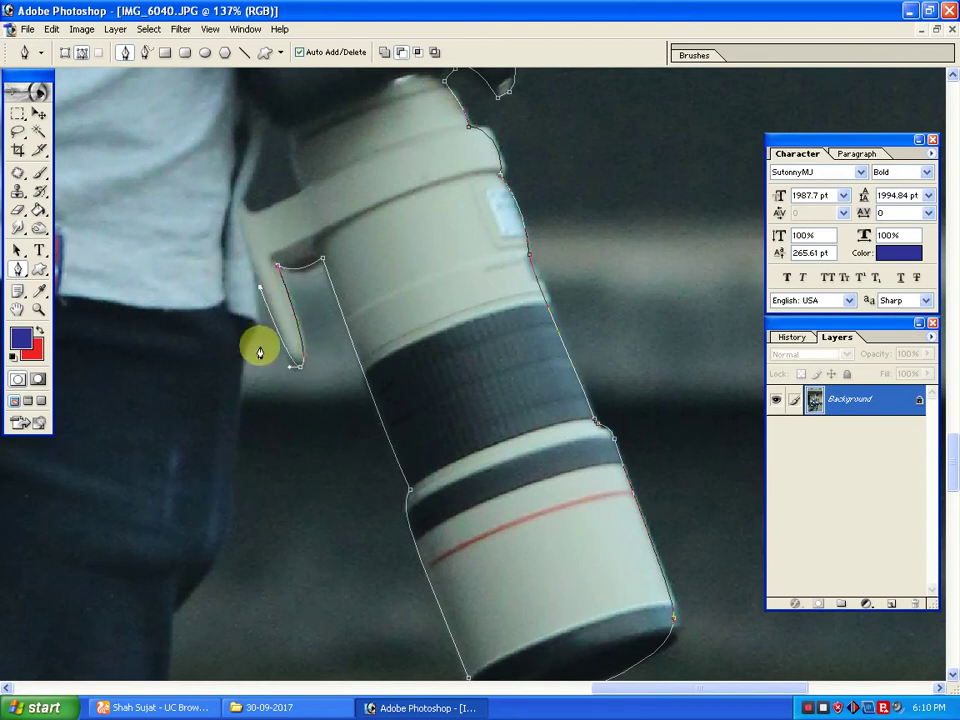
left_click_drag(240, 356, 240, 362)
Trace the path down the lens-side edge of the trouser leg, from the thigh past the knee
key("space")
left_click_drag(197, 608, 336, 493)
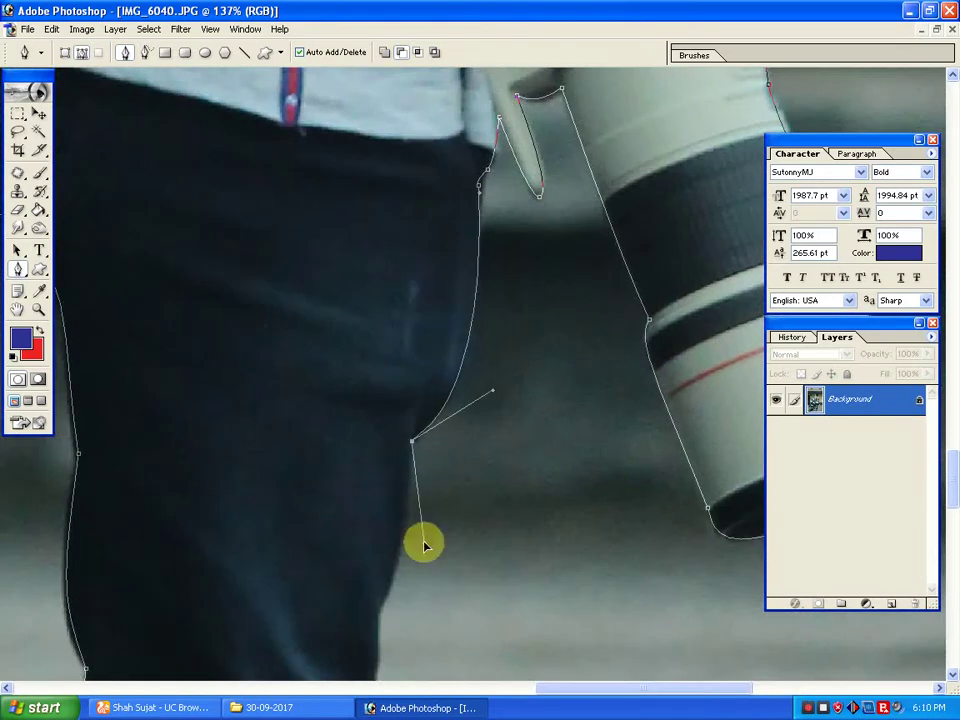
key("space")
left_click_drag(411, 568, 471, 339)
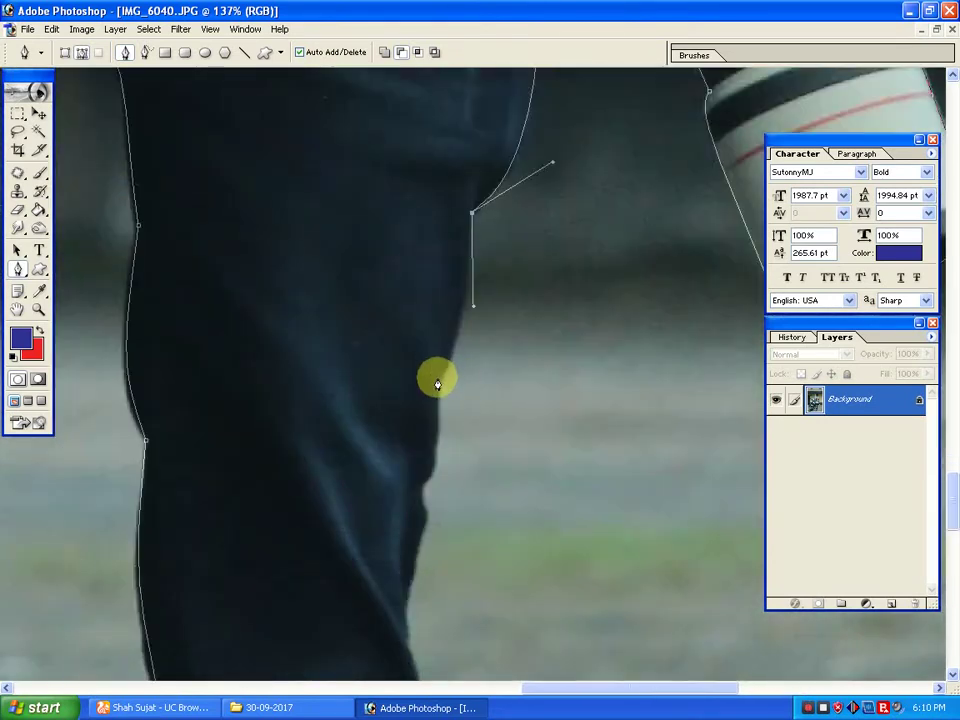
left_click(437, 378)
key("space")
left_click_drag(436, 482, 430, 366)
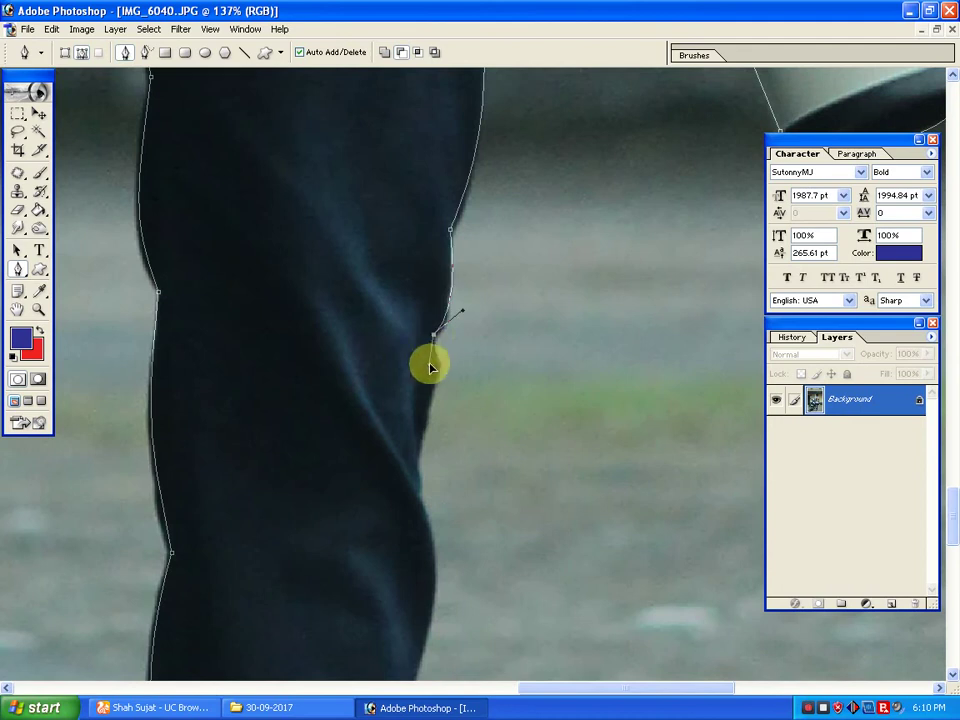
Continue the path down the same edge of the lower trouser leg to the top of the striped cuff
left_click_drag(416, 445, 441, 285)
key("space")
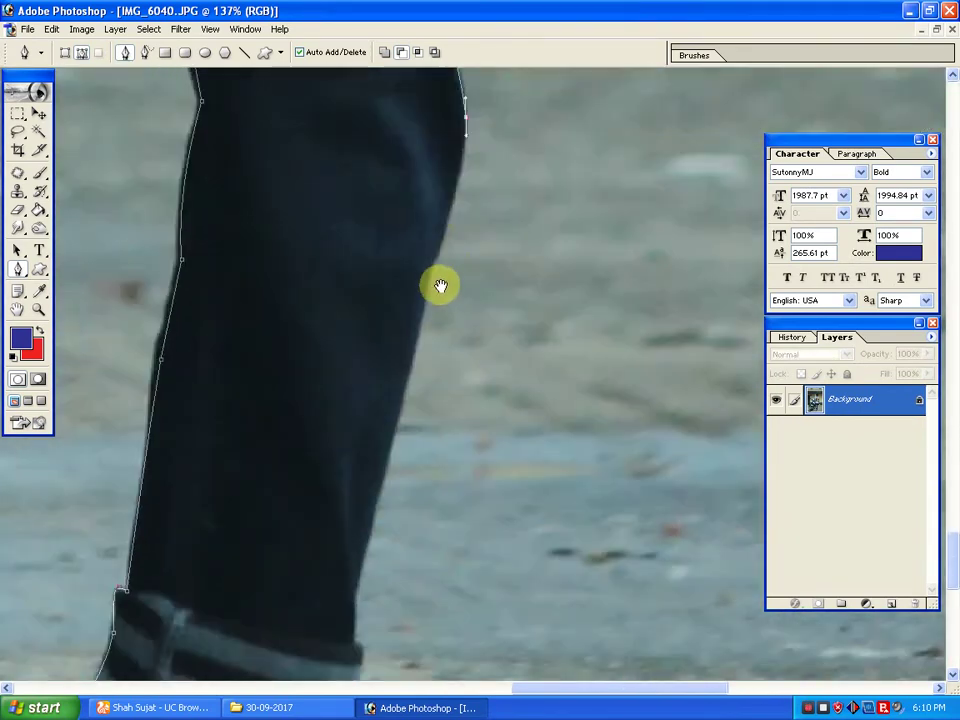
left_click_drag(420, 341, 395, 458)
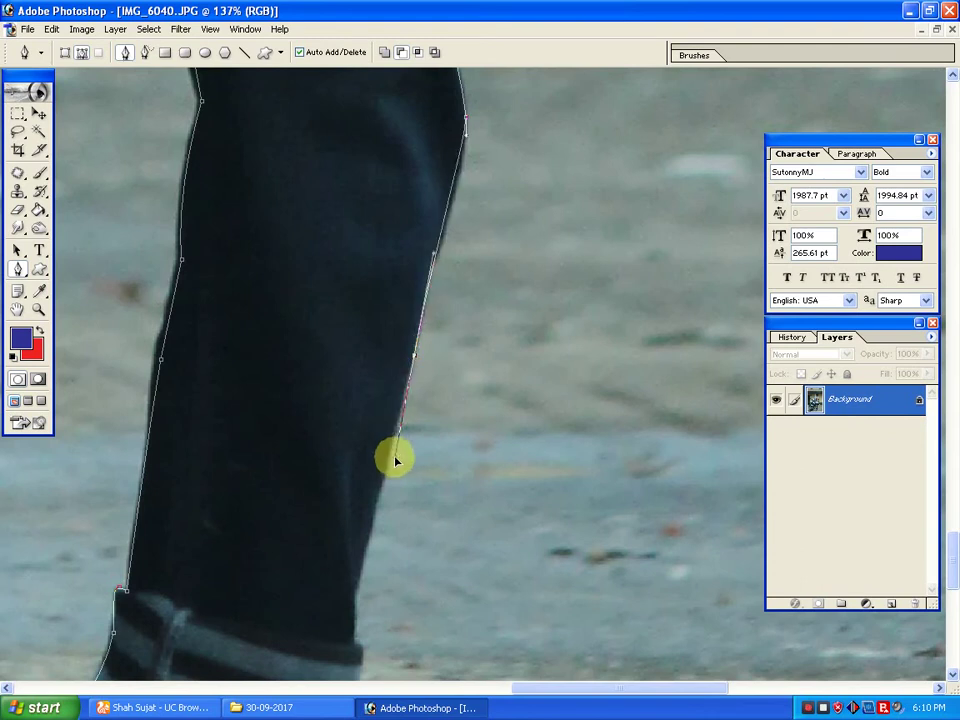
left_click_drag(360, 564, 364, 368)
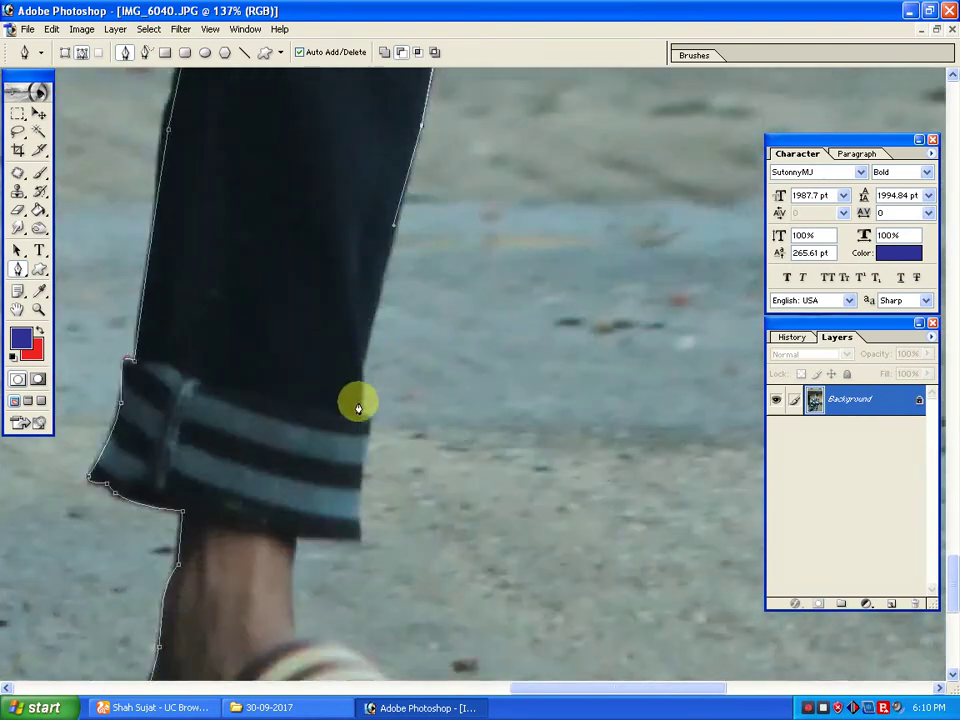
left_click_drag(359, 418, 368, 450)
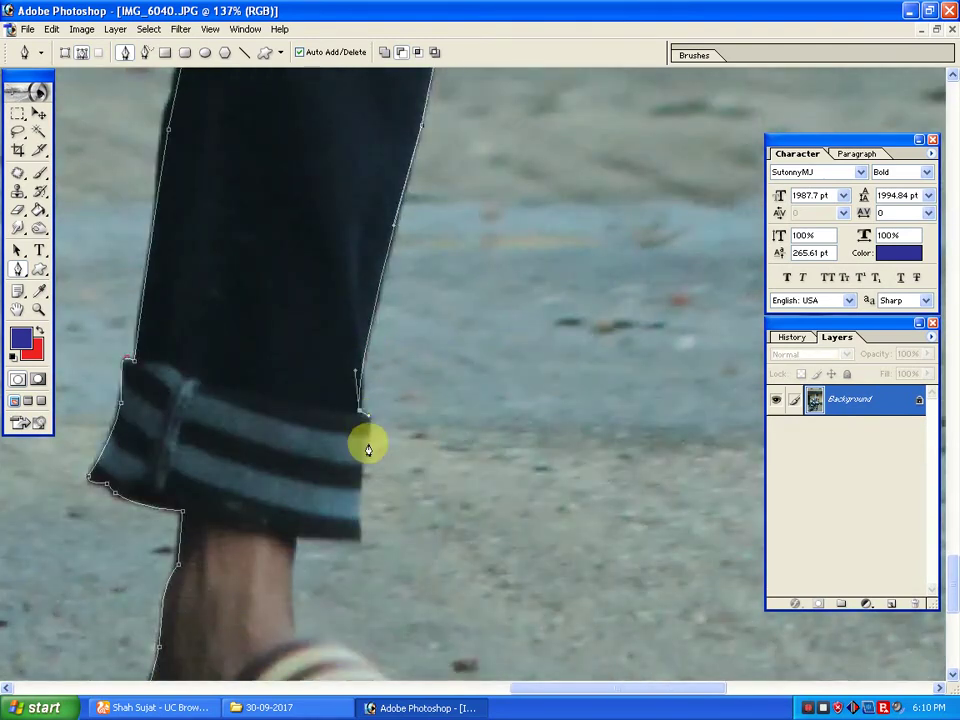
Trace the path around the rolled cuff's lower corner and down the front of the ankle to the sandal
left_click_drag(364, 542, 338, 328)
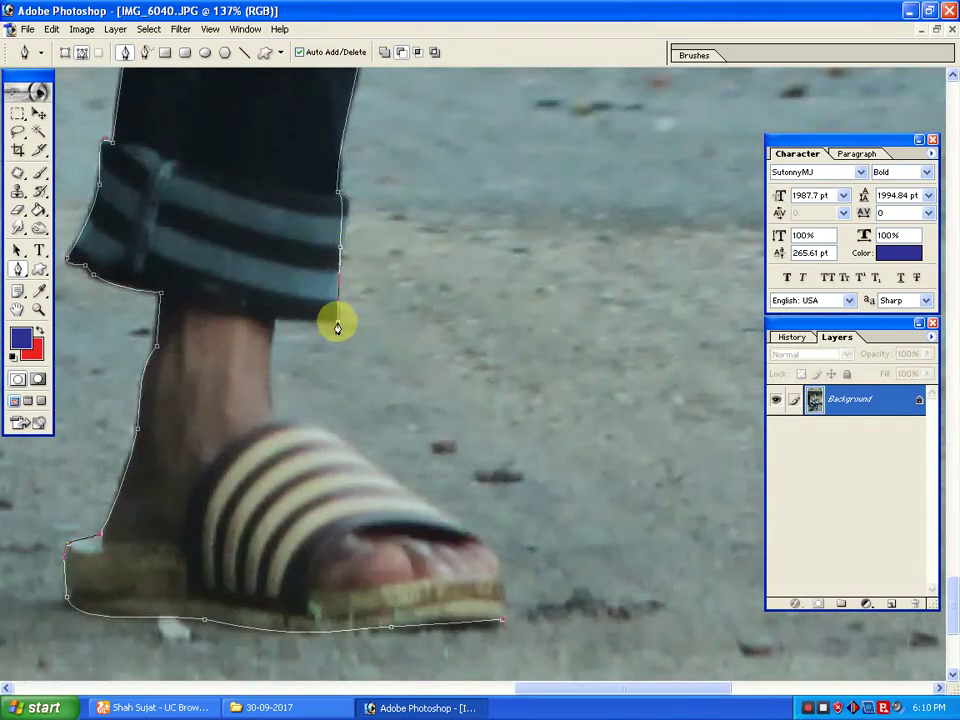
left_click(278, 320)
left_click_drag(282, 450, 296, 407)
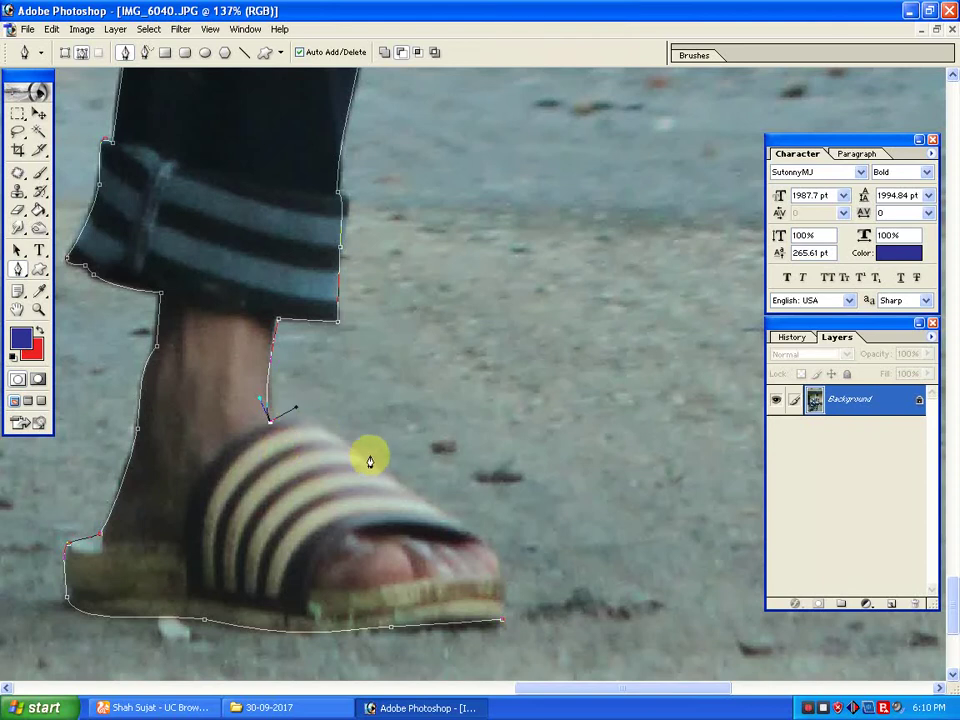
Trace the path over the striped sandal and toes, closing it at the front end of the sole
left_click(405, 491)
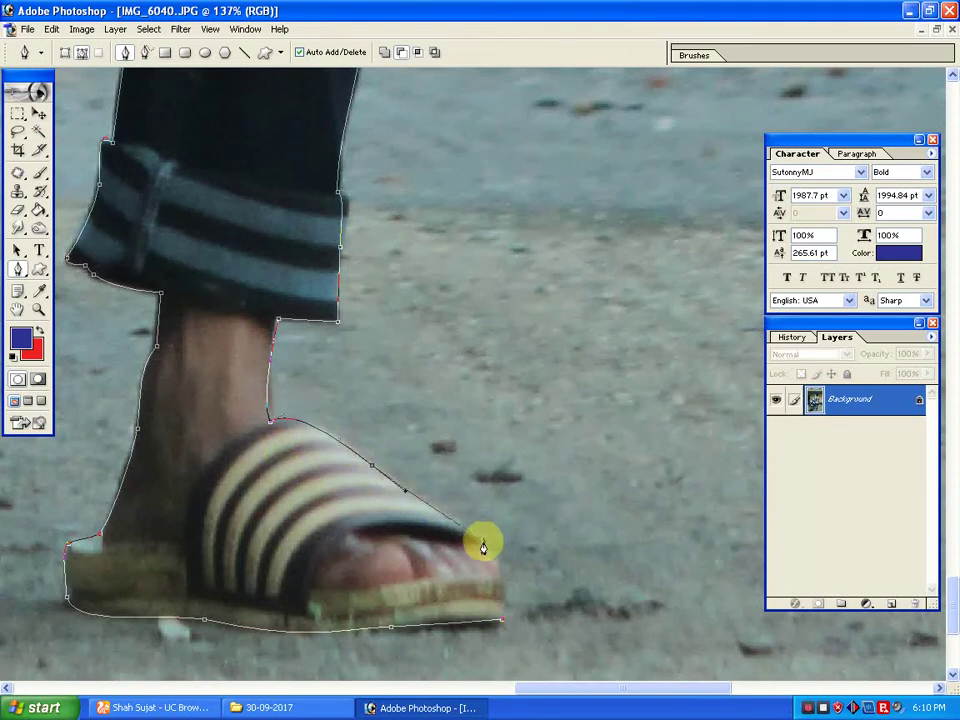
left_click_drag(482, 537, 505, 557)
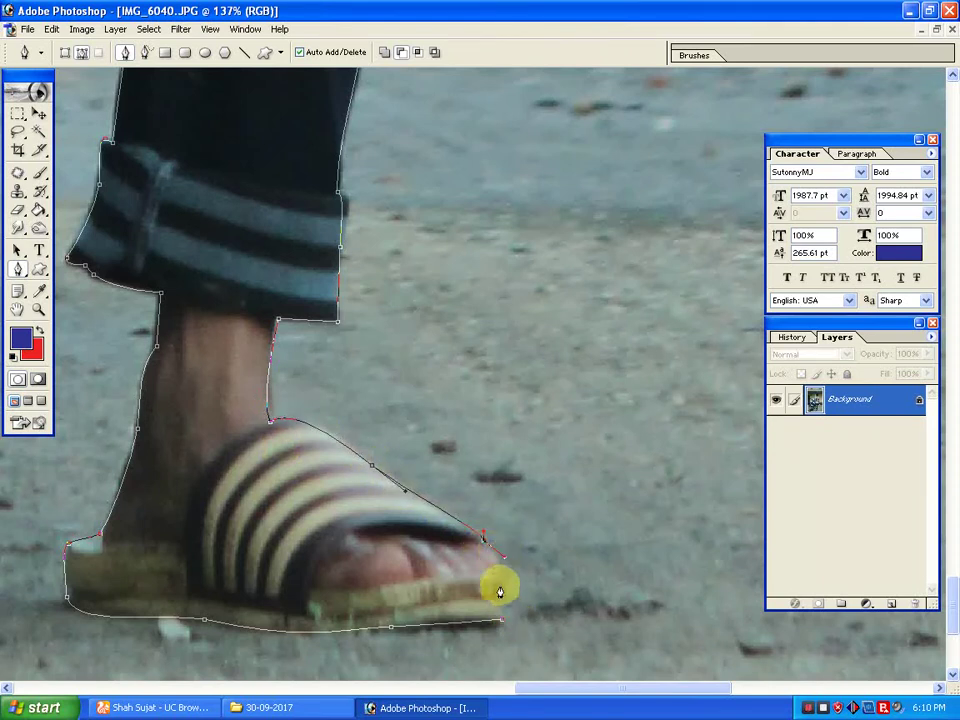
left_click(499, 578)
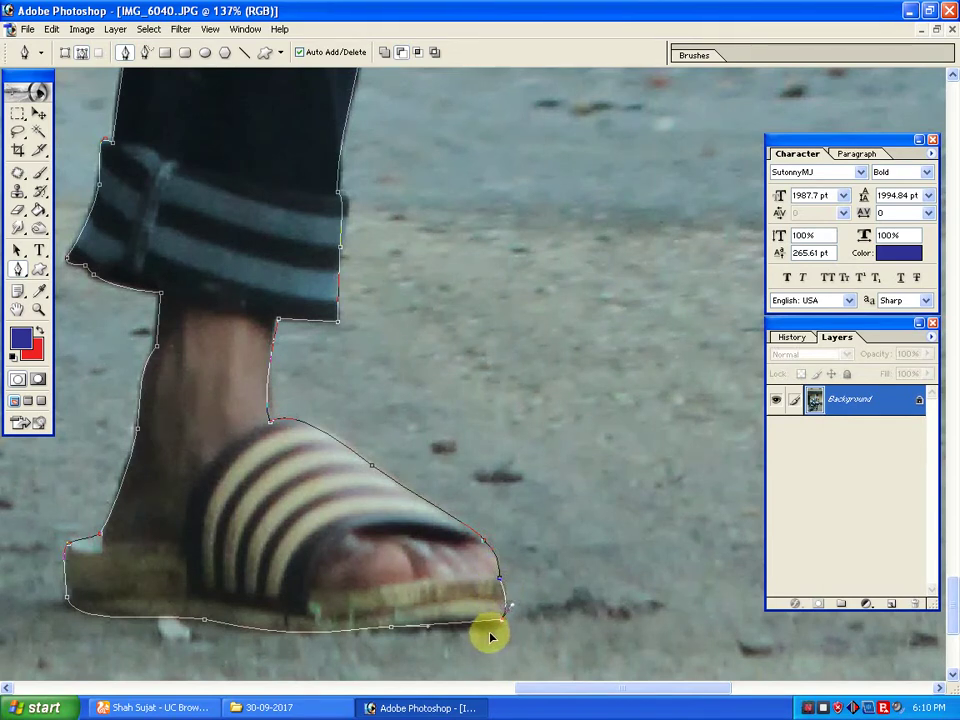
left_click(497, 620)
Convert the closed path into a selection and fit the whole photo in view
key("ctrl+1")
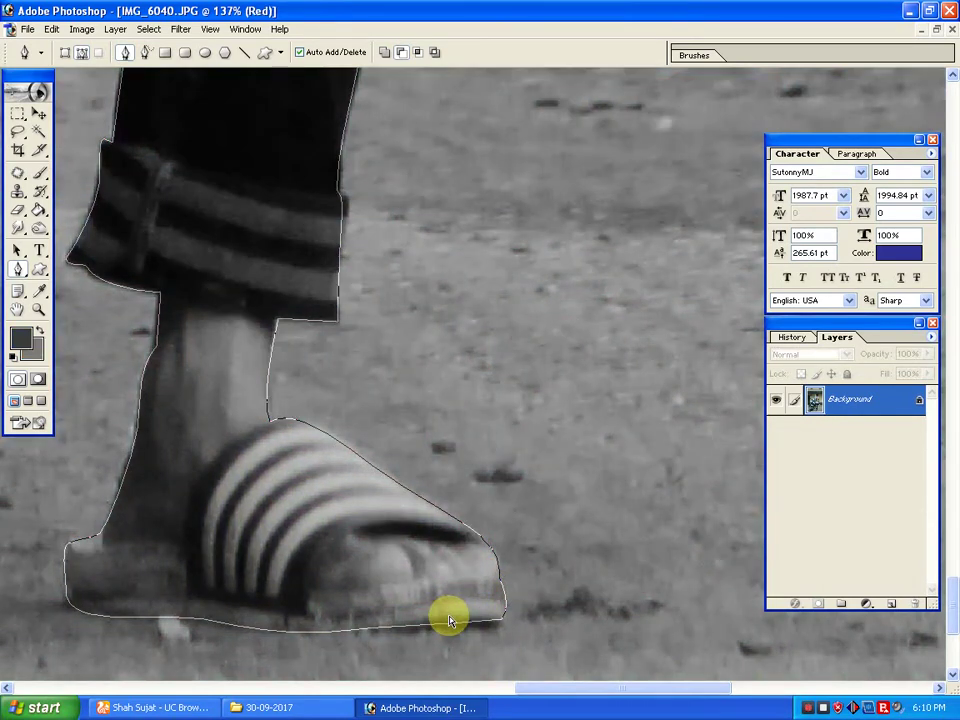
key("ctrl+grave")
key("ctrl+0")
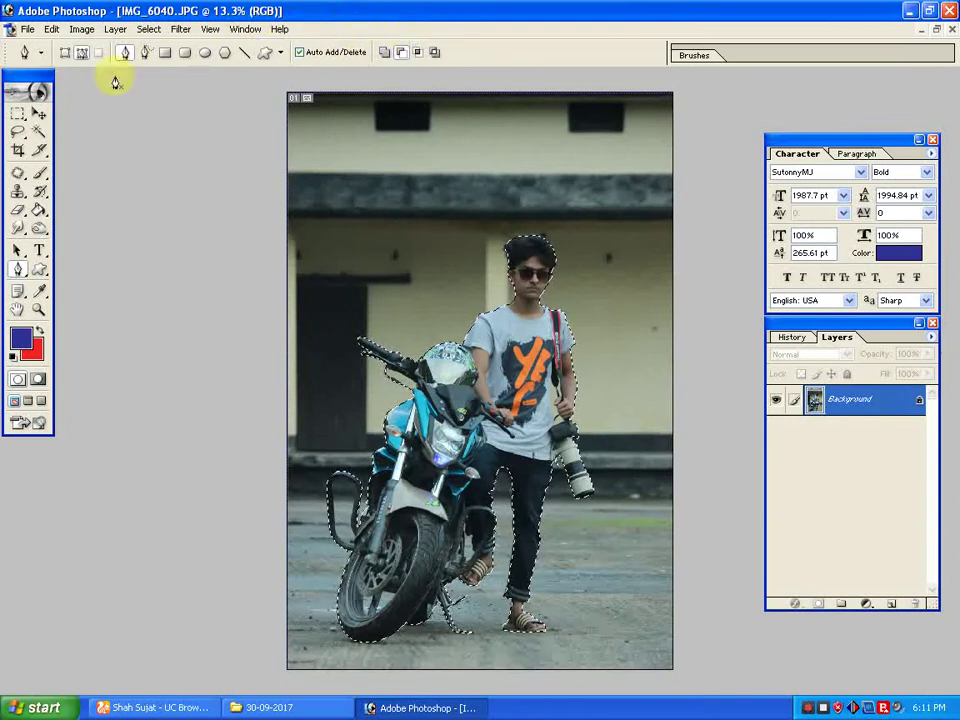
Copy the selected man and motorcycle to a new layer and hide the Background layer
left_click(40, 112)
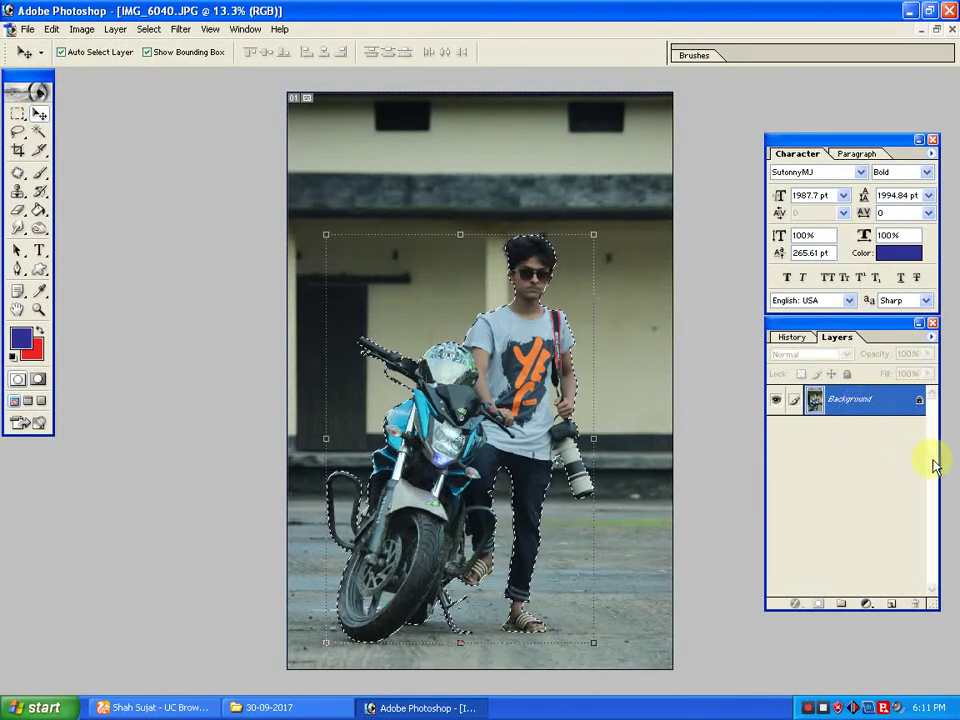
key("ctrl+j")
left_click_drag(591, 381, 616, 351)
key("ctrl+z")
left_click(775, 431)
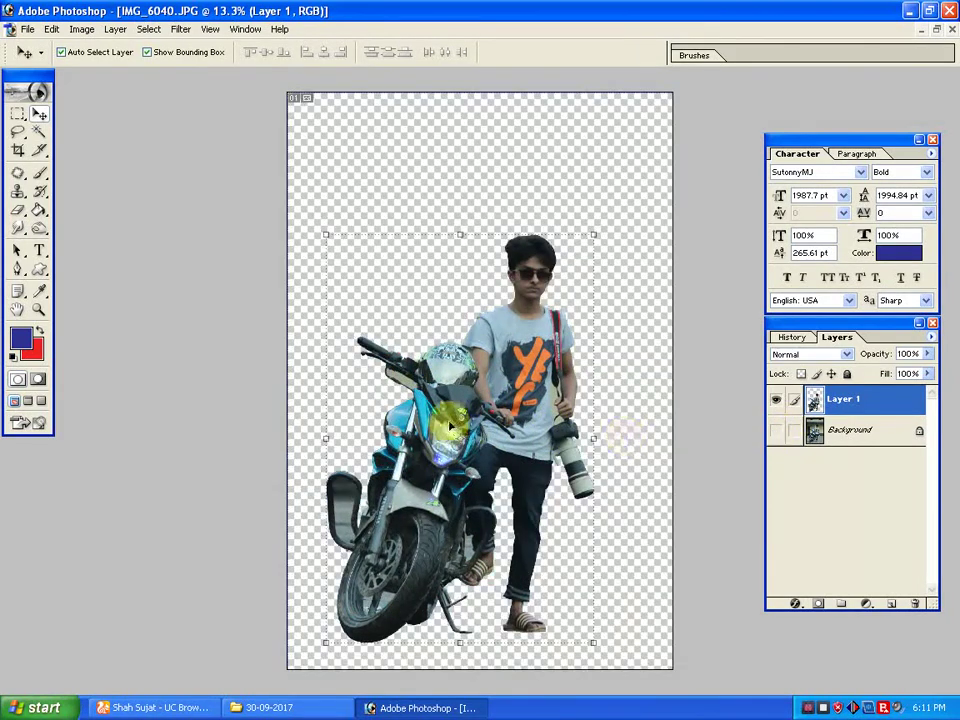
Start a Pen path inside the motorcycle's looped leg guard, tracing from the bottom peg up the outer bar's inner edge
left_click_drag(306, 447, 450, 572)
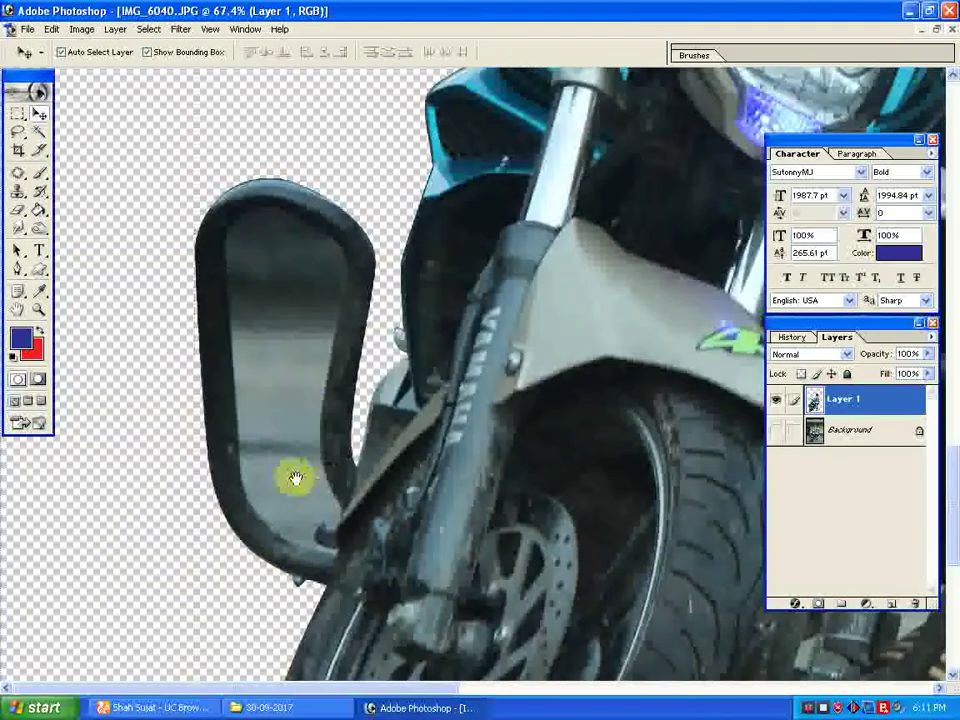
left_click(17, 270)
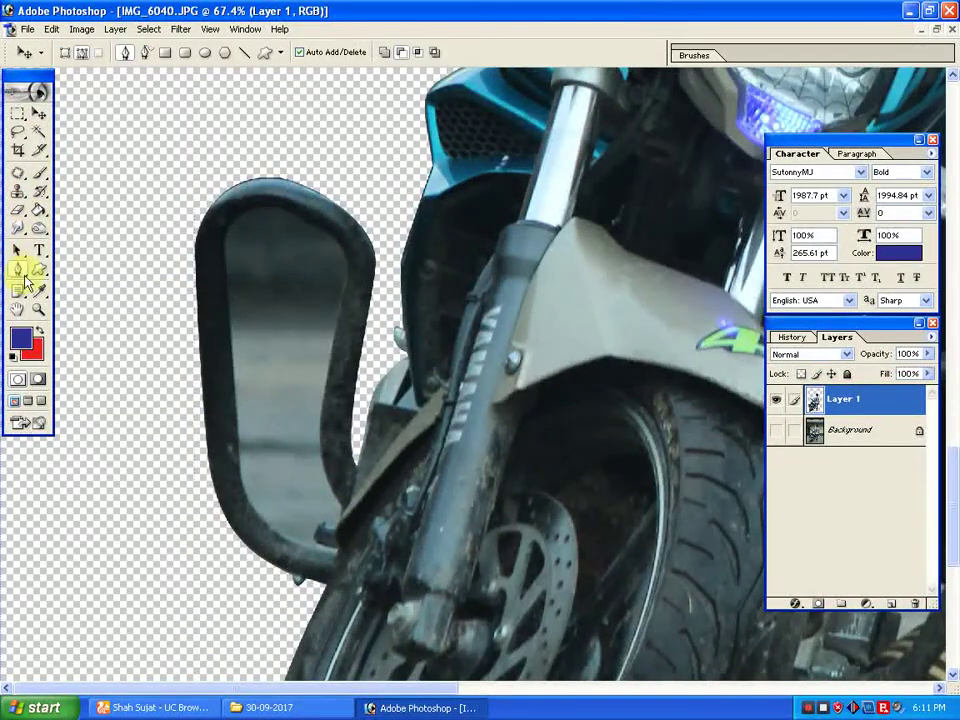
left_click_drag(198, 450, 516, 546)
left_click(548, 516)
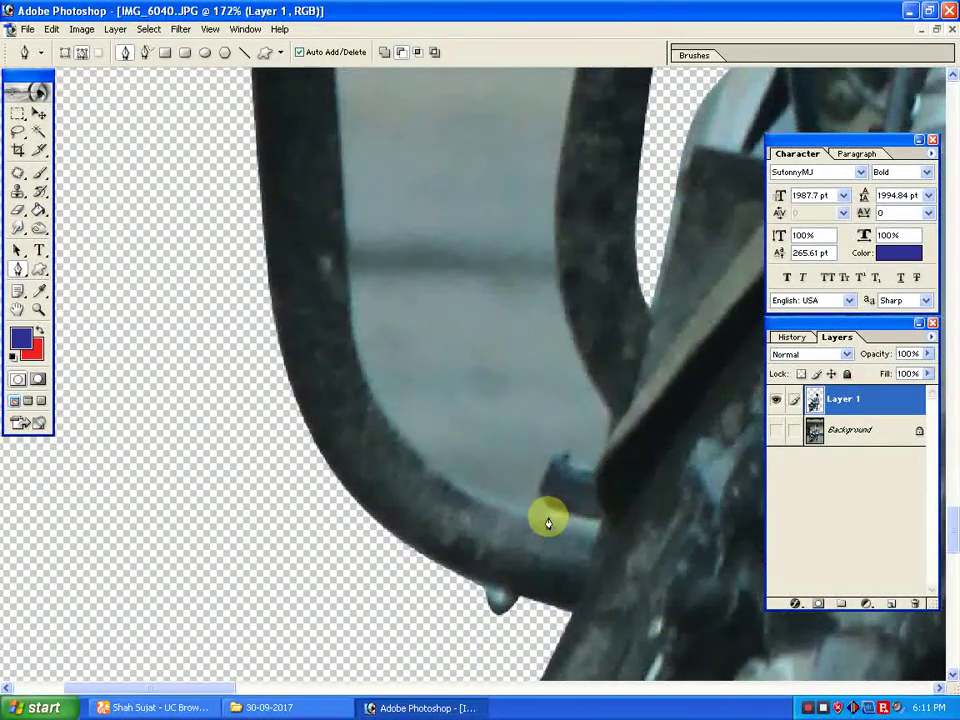
left_click_drag(365, 373, 340, 290)
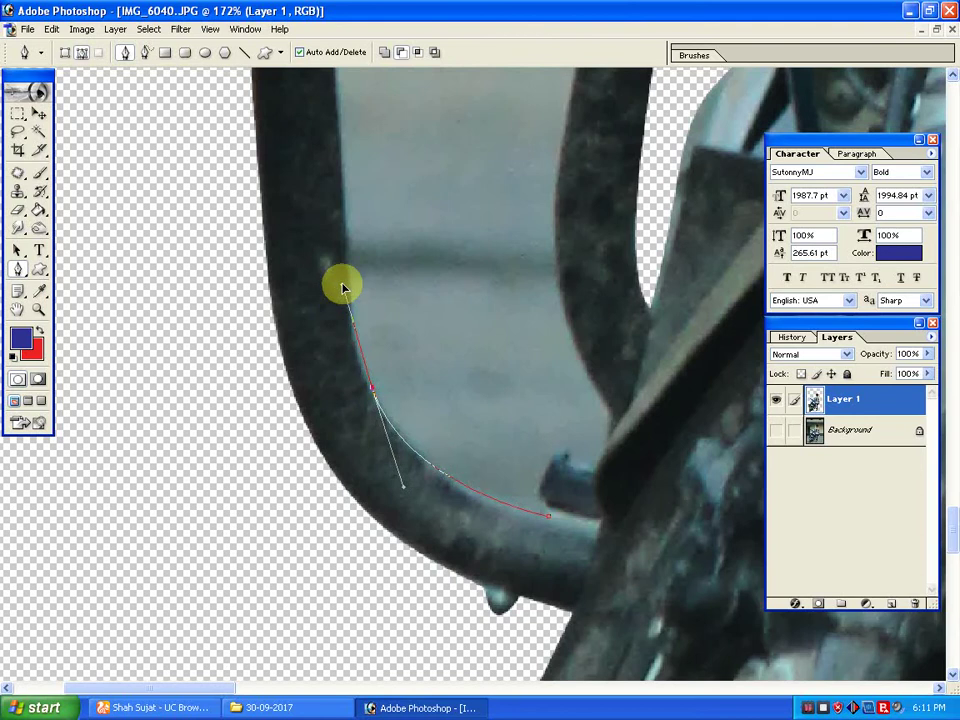
scroll(341, 289, "up", 4)
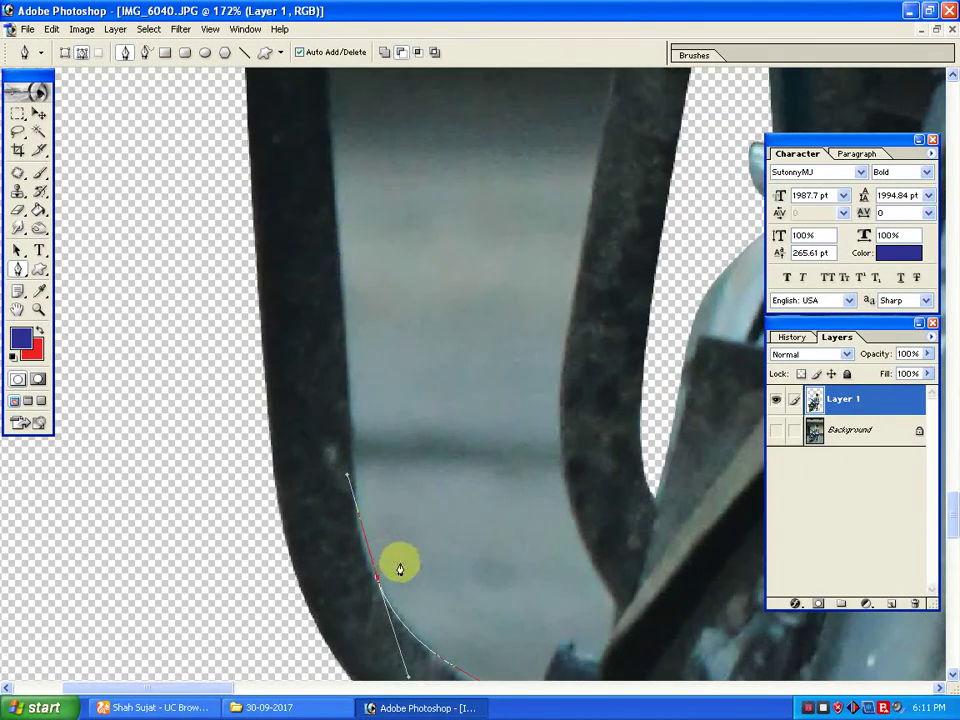
scroll(399, 569, "down", 2)
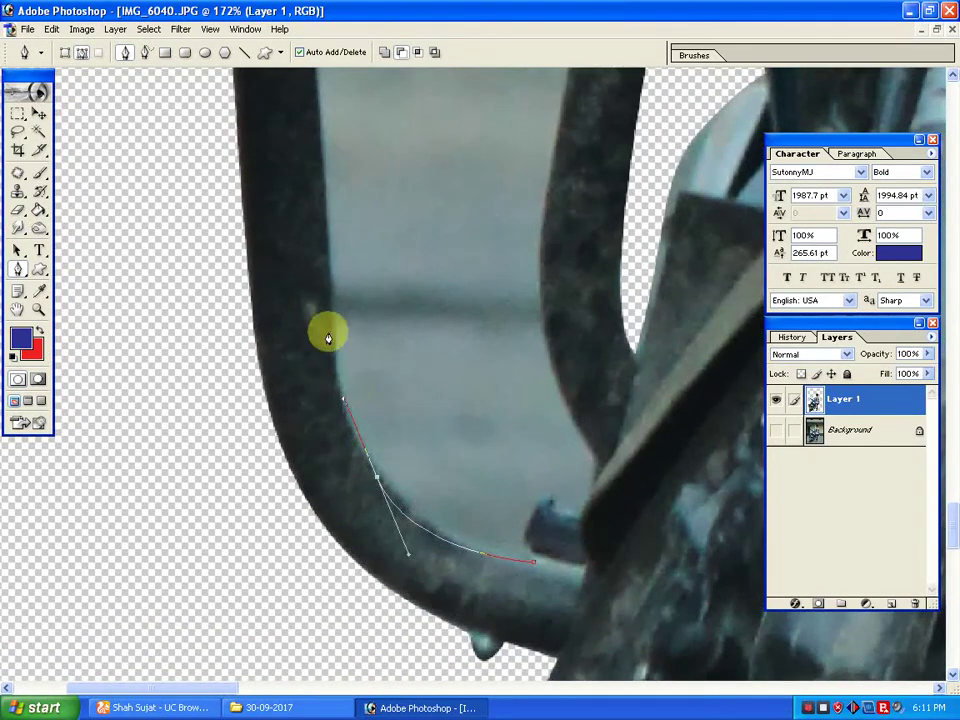
left_click_drag(331, 327, 326, 243)
left_click_drag(318, 177, 320, 399)
left_click(308, 177)
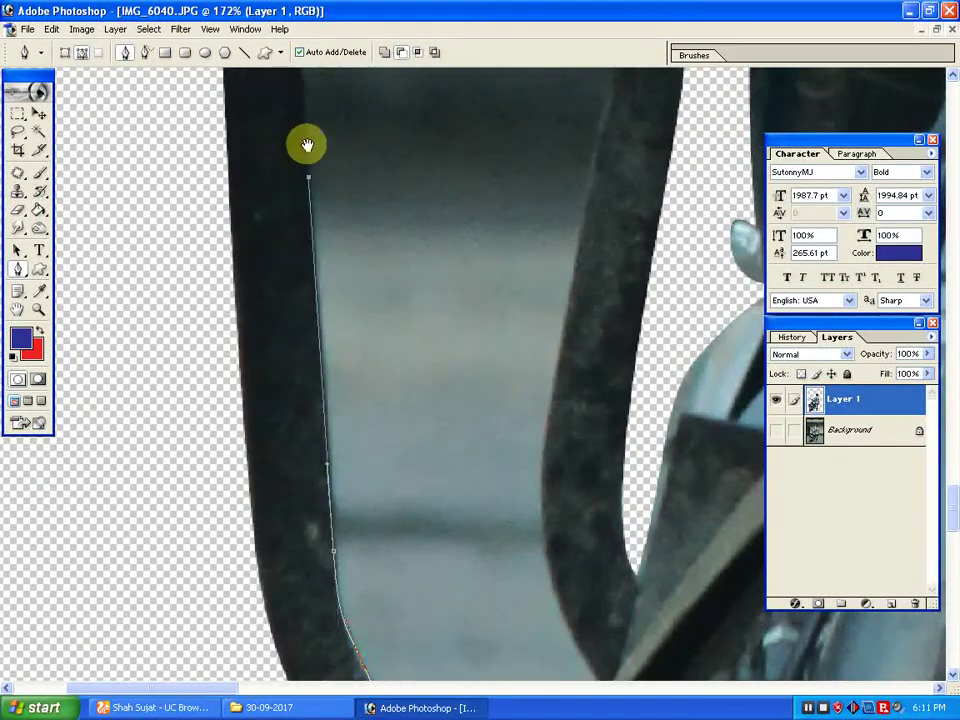
Curve the path around the inside of the leg guard's rounded top to the start of the wheel-side bar
left_click_drag(307, 145, 364, 536)
left_click_drag(355, 338, 390, 306)
left_click_drag(506, 313, 582, 338)
left_click_drag(657, 460, 650, 534)
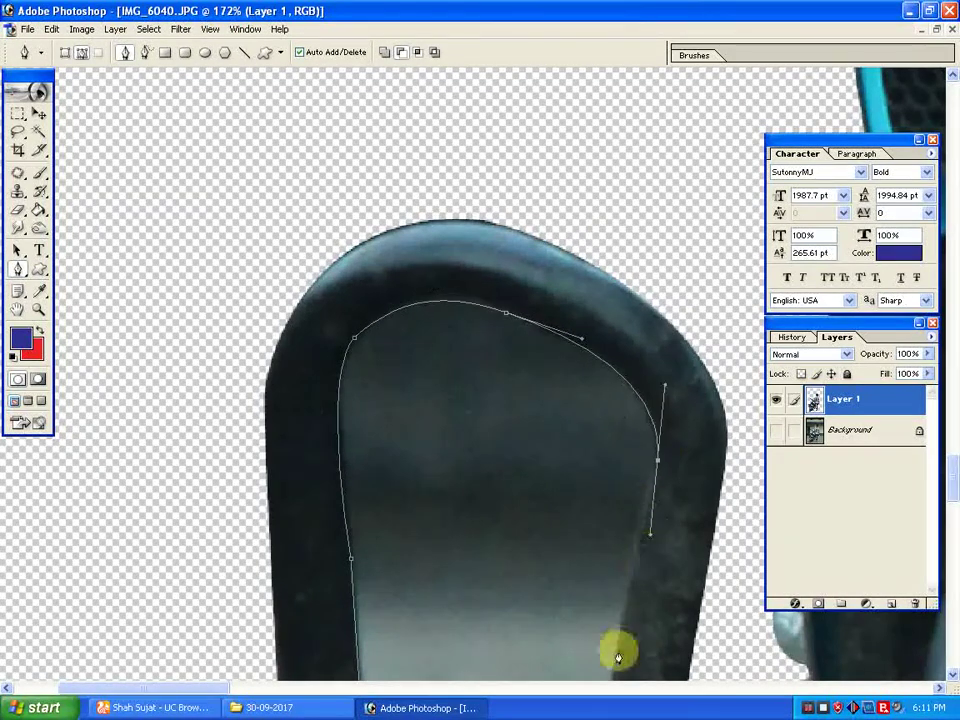
Trace down the inner edge of the guard's wheel-side bar and around the small peg, closing the path
left_click_drag(618, 657, 510, 341)
left_click_drag(476, 504, 473, 538)
left_click_drag(484, 618, 453, 334)
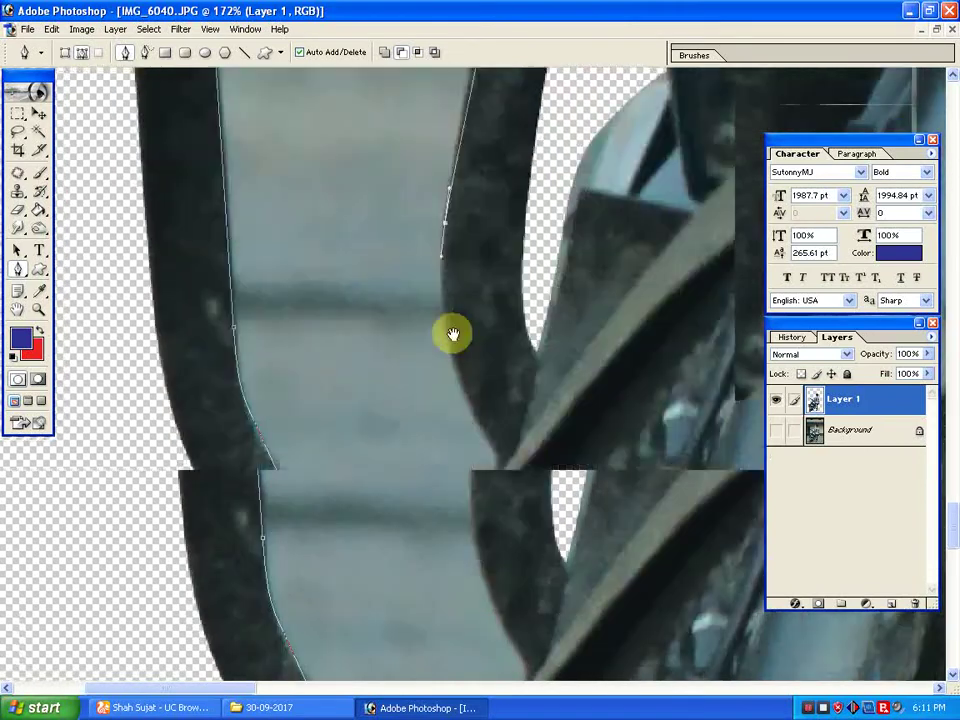
left_click_drag(496, 433, 484, 497)
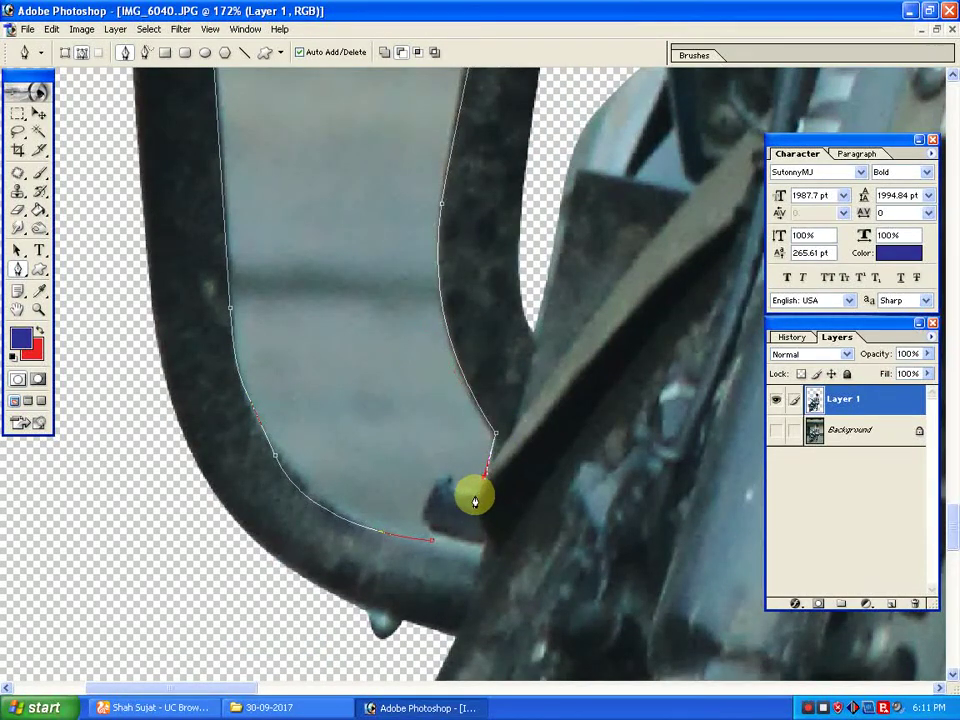
left_click_drag(437, 481, 440, 476)
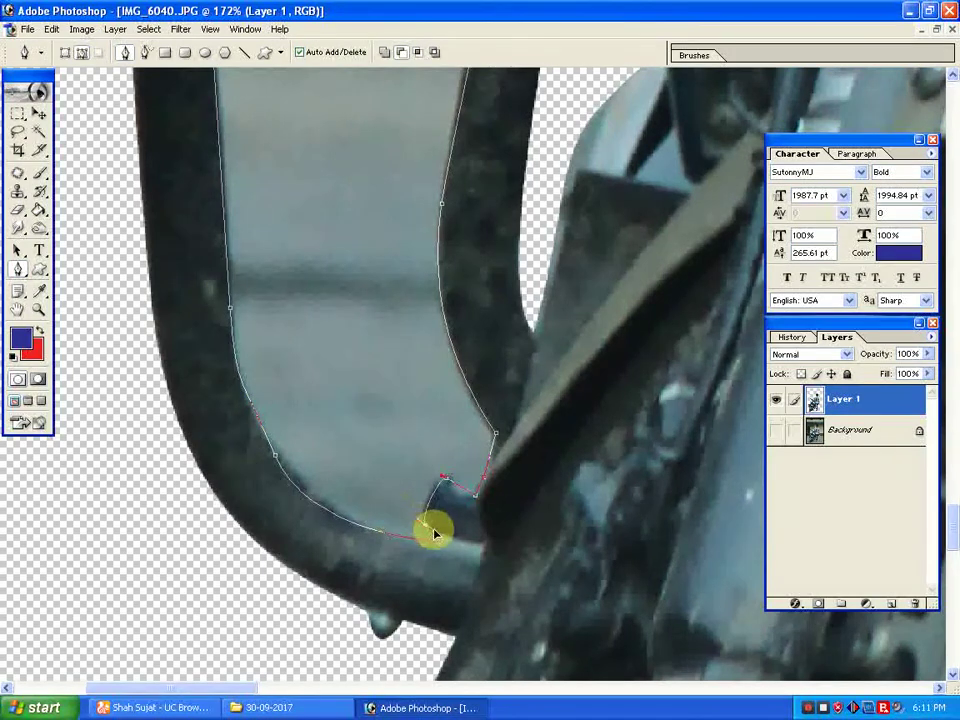
Outline the background gap in the front wheel below the brake disc, between the rim and the lower spoke, as a closed path
left_click_drag(601, 270, 238, 92)
left_click_drag(385, 530, 446, 77)
left_click_drag(357, 610, 363, 287)
left_click(368, 261)
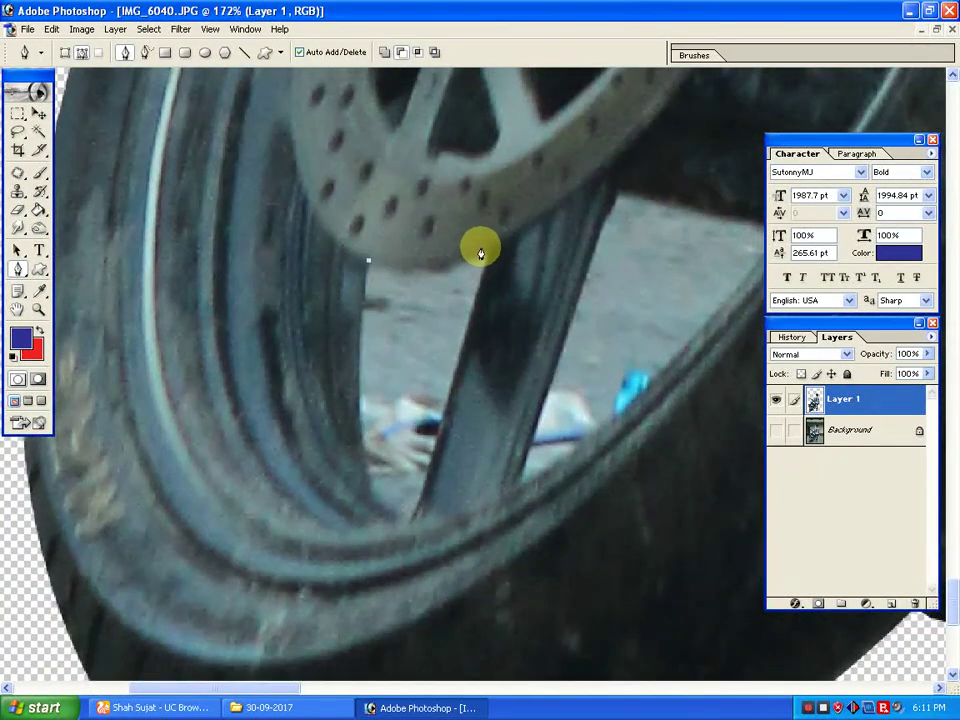
mouse_move(480, 253)
left_mouse_down()
mouse_move(510, 210)
mouse_move(508, 272)
mouse_move(450, 398)
mouse_move(467, 268)
left_mouse_up()
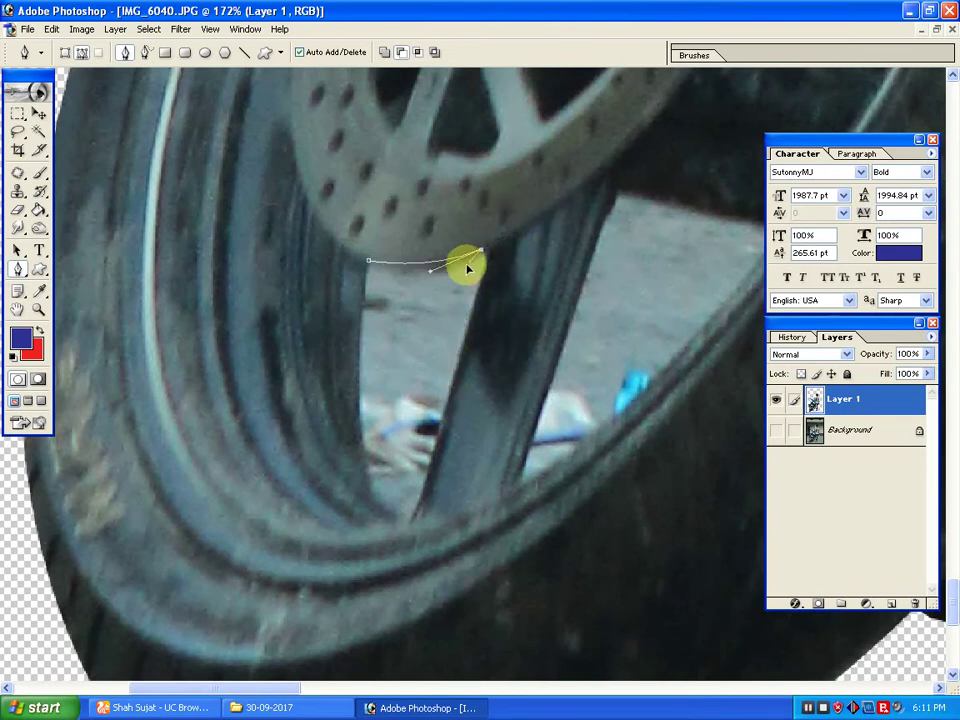
left_click(483, 258)
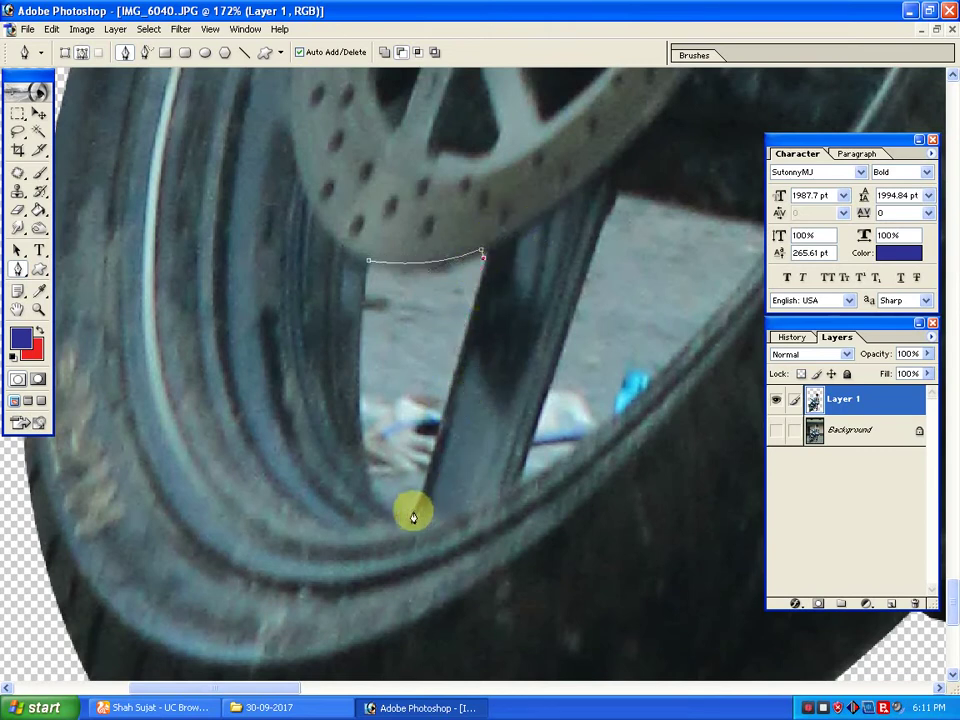
left_click_drag(413, 513, 386, 536)
left_click_drag(357, 379, 363, 253)
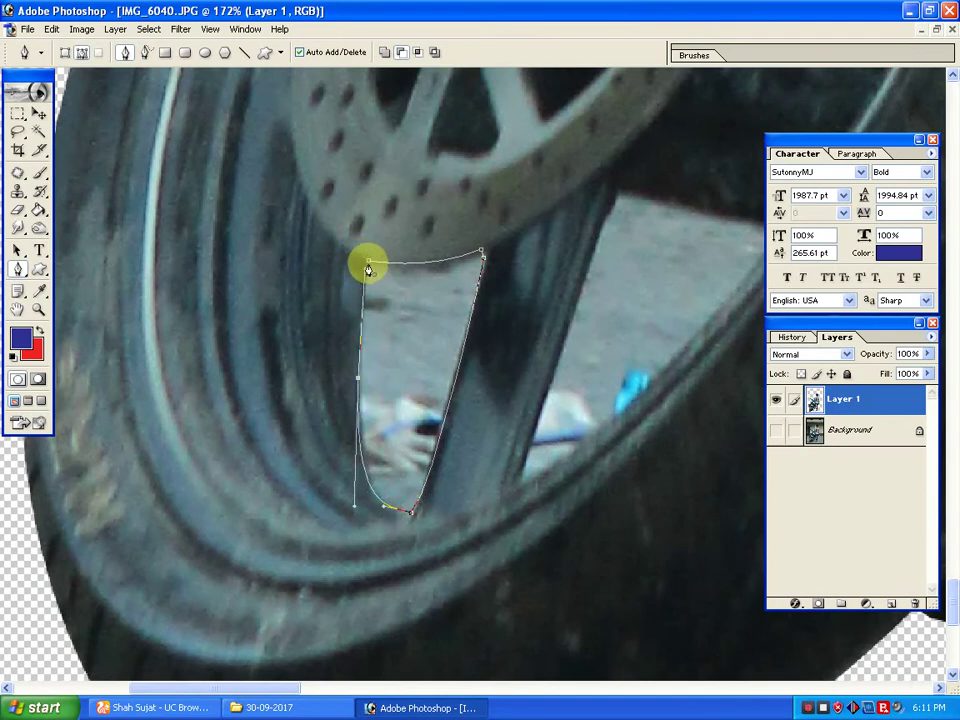
left_click(368, 263)
Outline the second background gap in the front wheel, between the lower spoke and the tyre-side rim, as a closed path
left_click_drag(538, 361, 423, 382)
left_click(404, 501)
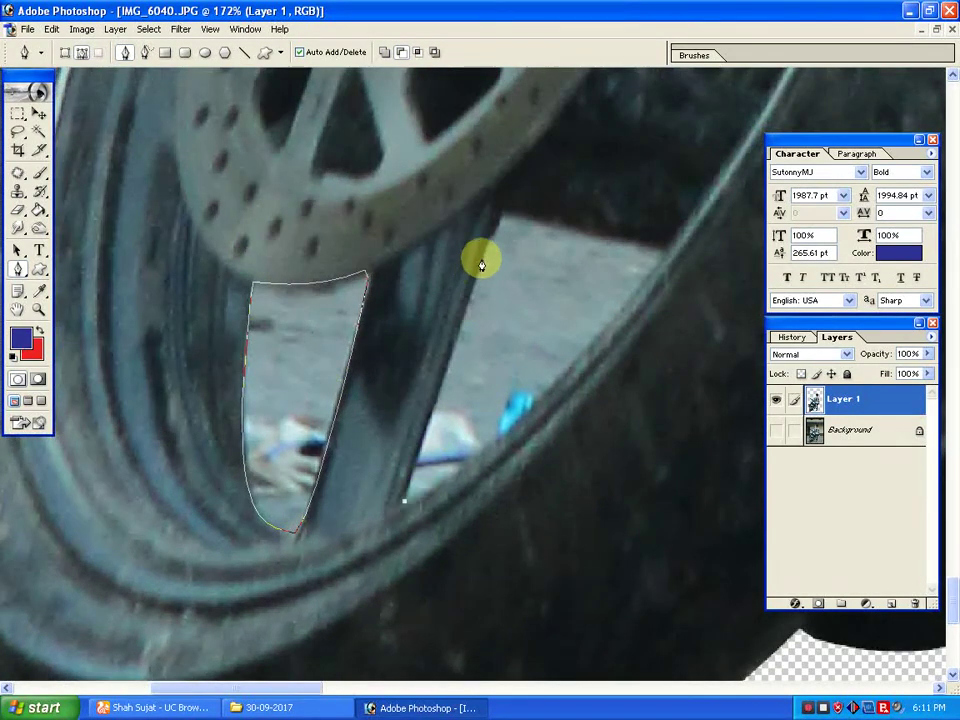
left_click_drag(493, 214, 514, 212)
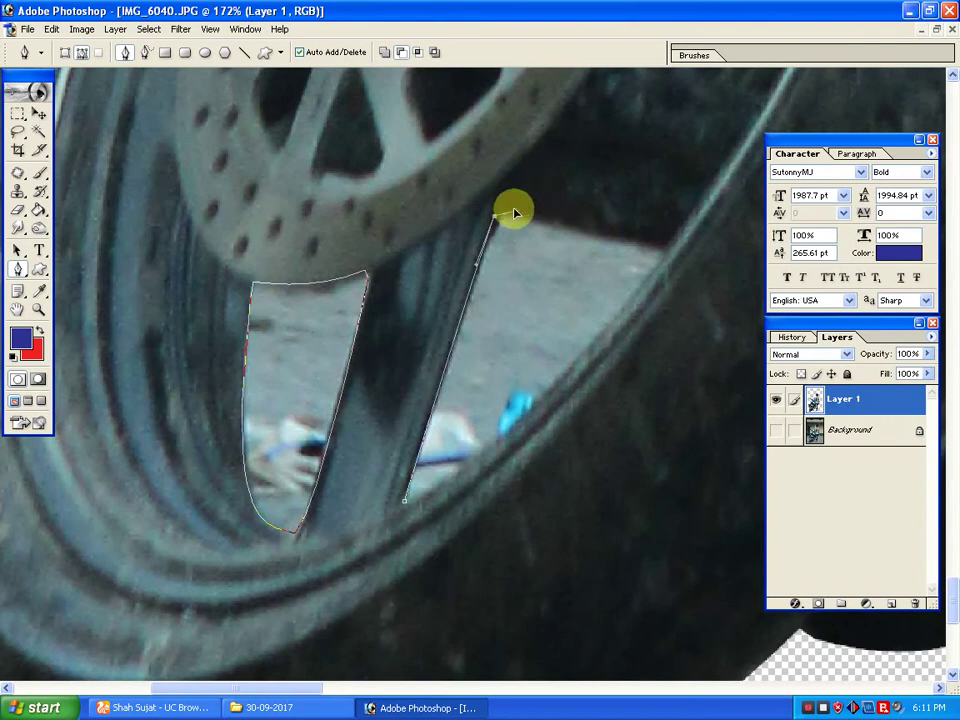
left_click(610, 237)
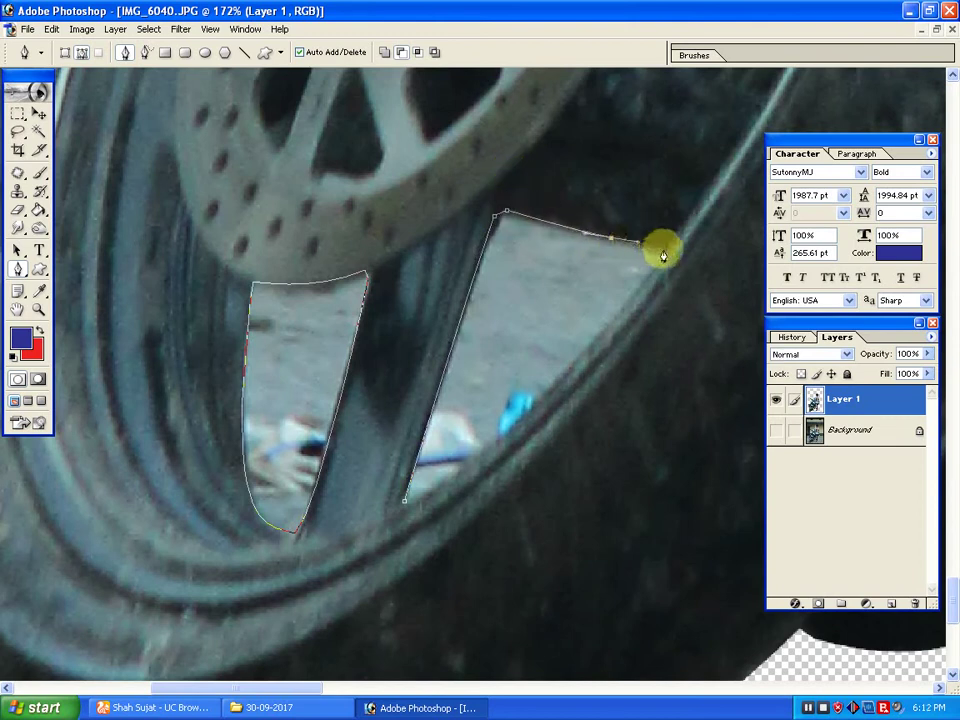
left_click(664, 248)
left_click_drag(407, 500, 297, 548)
Clear the outlined background gaps inside the leg guard and front wheel from the layer, and drop the selection
left_click_drag(498, 389, 240, 585)
left_click_drag(560, 160, 370, 640)
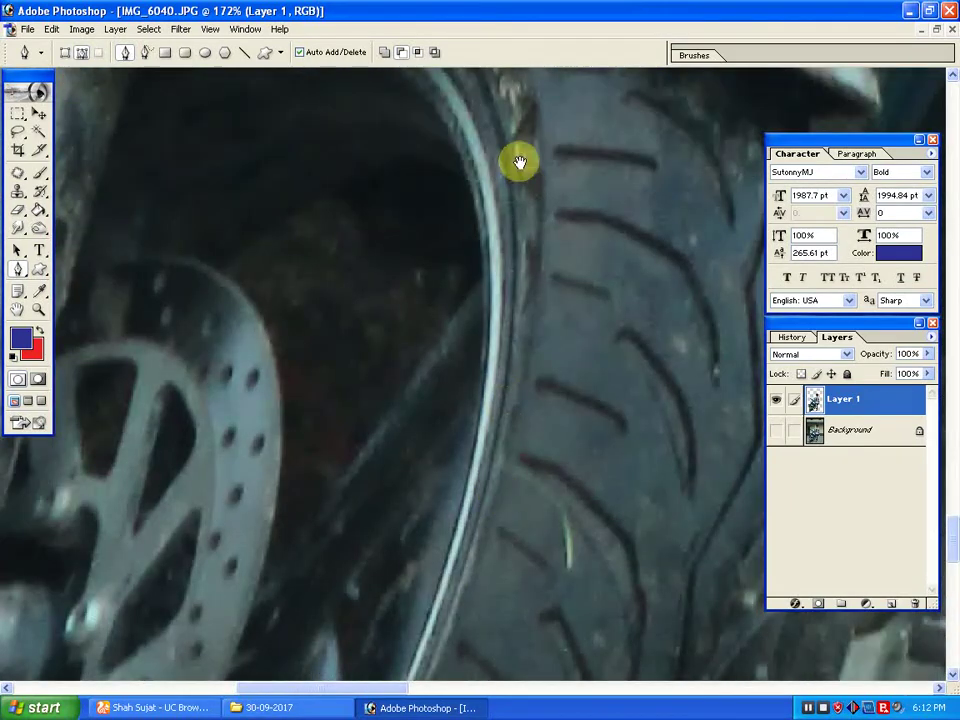
left_click_drag(519, 163, 291, 411)
key("ctrl+0")
left_click_drag(311, 300, 439, 392)
left_click_drag(603, 505, 428, 368)
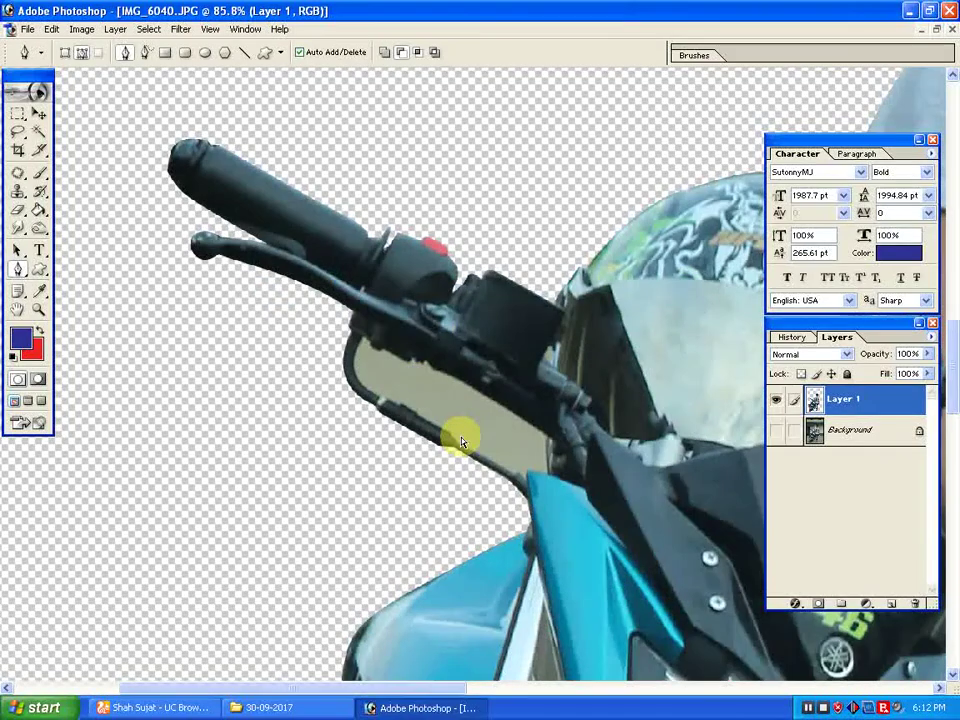
key("ctrl+0")
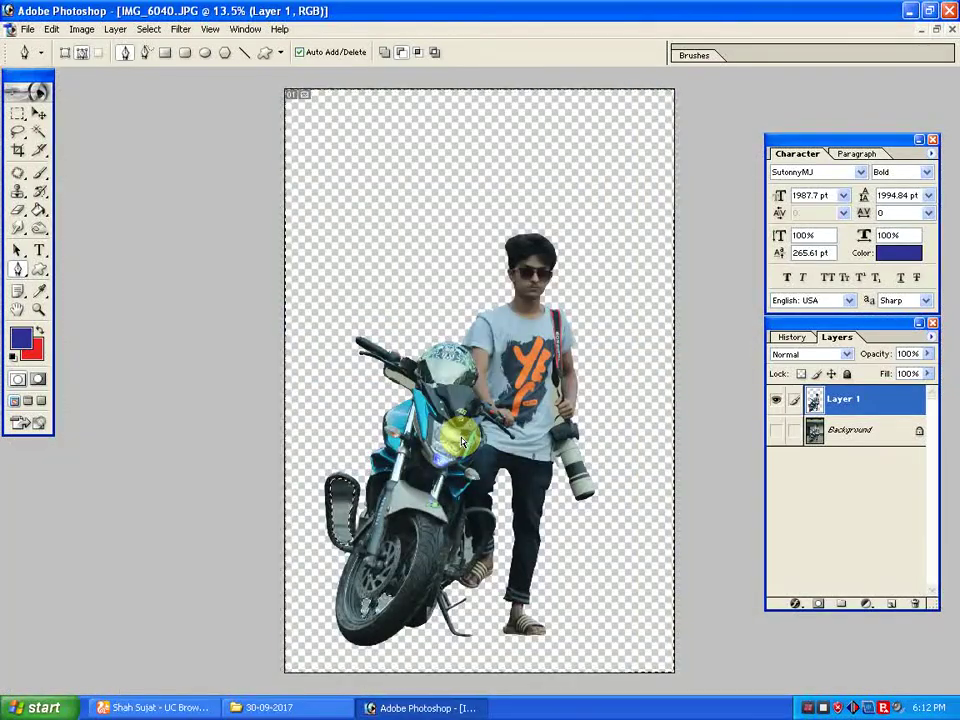
key("Delete")
key("ctrl+d")
Select the whole beige gap between the handlebar and the brake hose with the Magic Wand and delete it
left_click_drag(339, 347, 456, 414)
left_click_drag(535, 462, 446, 450)
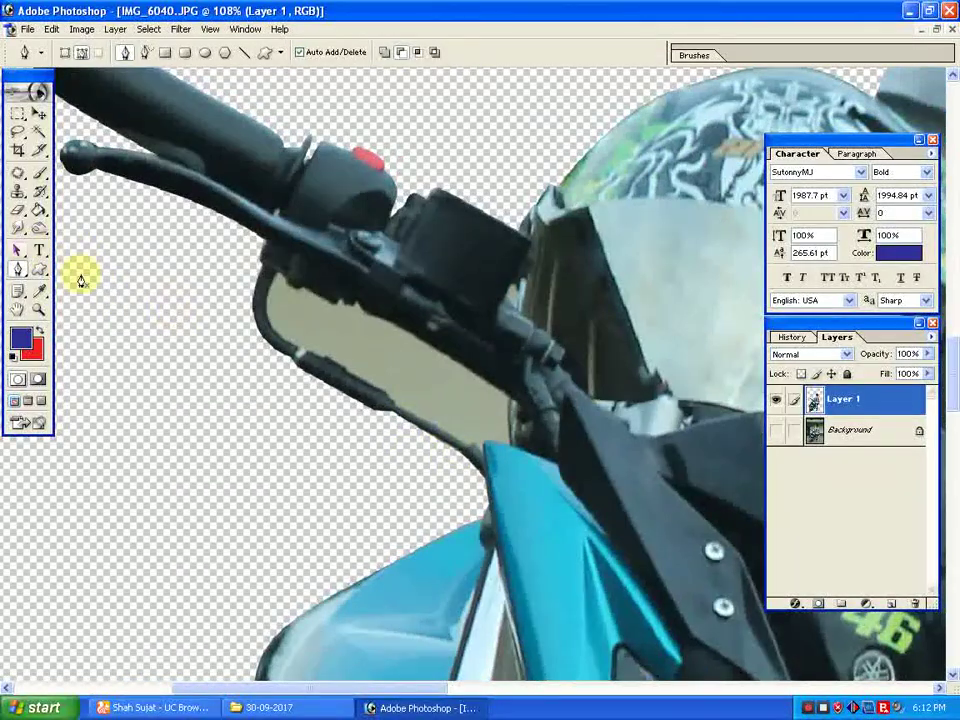
left_click(38, 133)
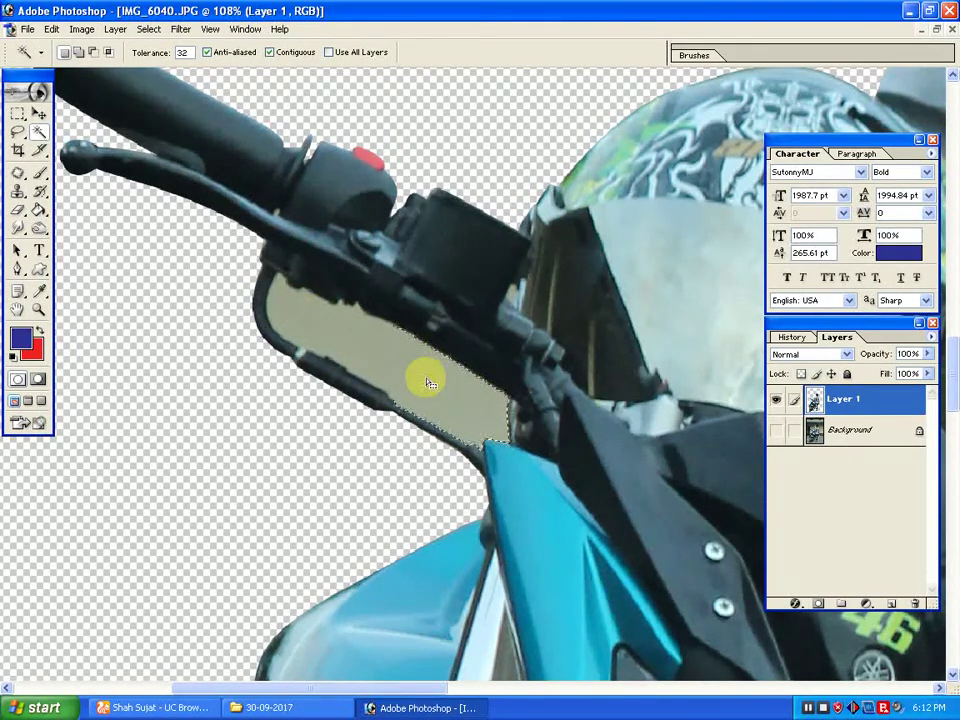
left_click(285, 278, "shift")
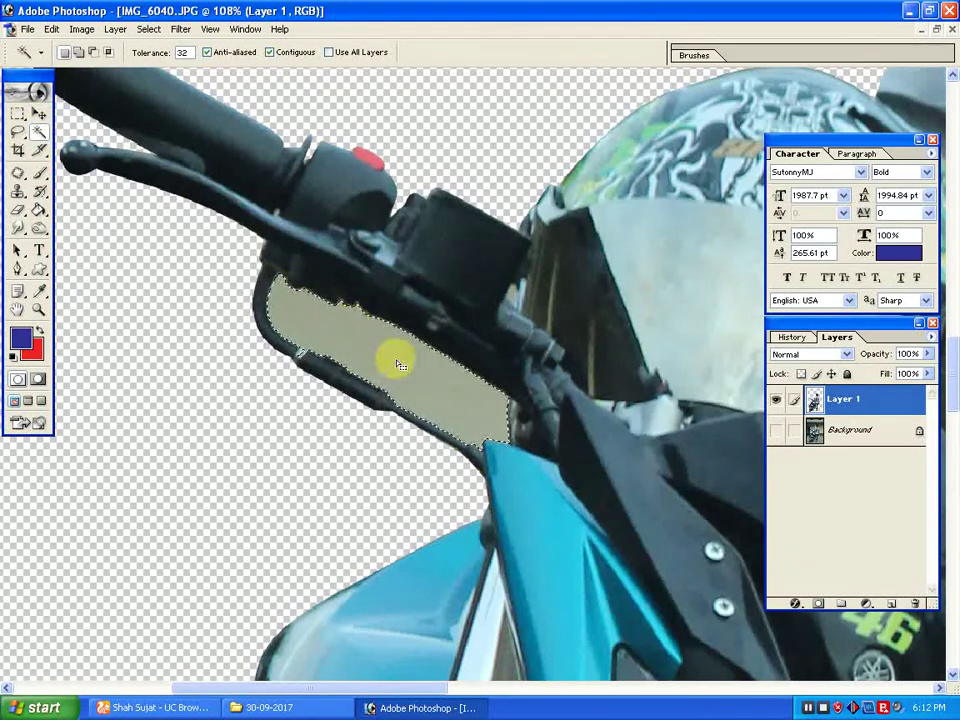
key("Delete")
key("ctrl+d")
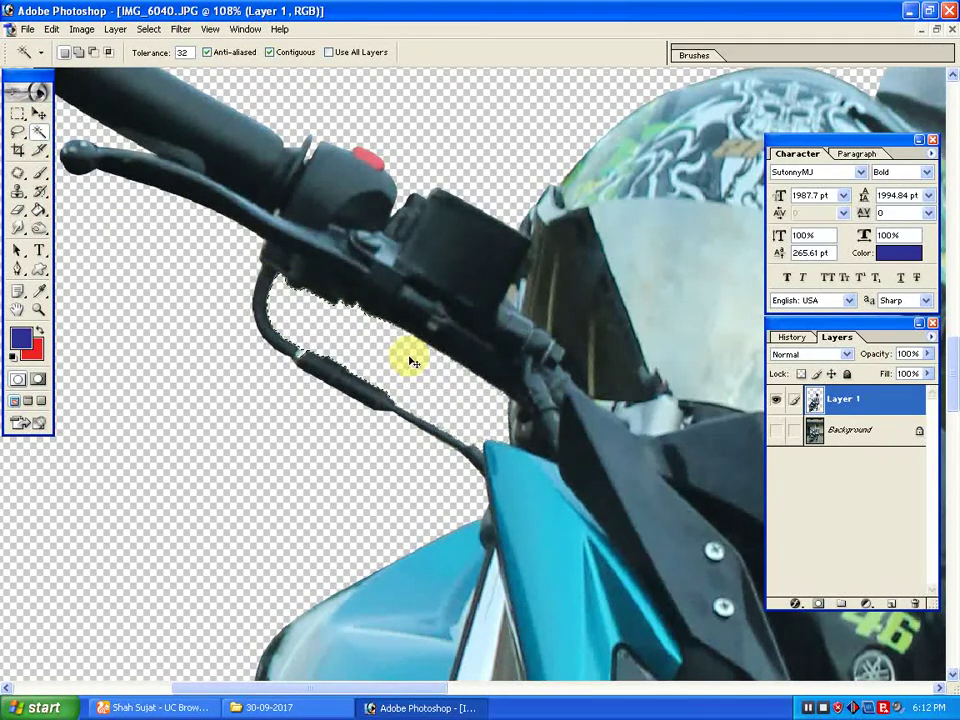
Start a Pen path around the gap between the motorcycle and the man's leg, tracing up its engine-side edge from the sandal
key("ctrl+0")
key("v")
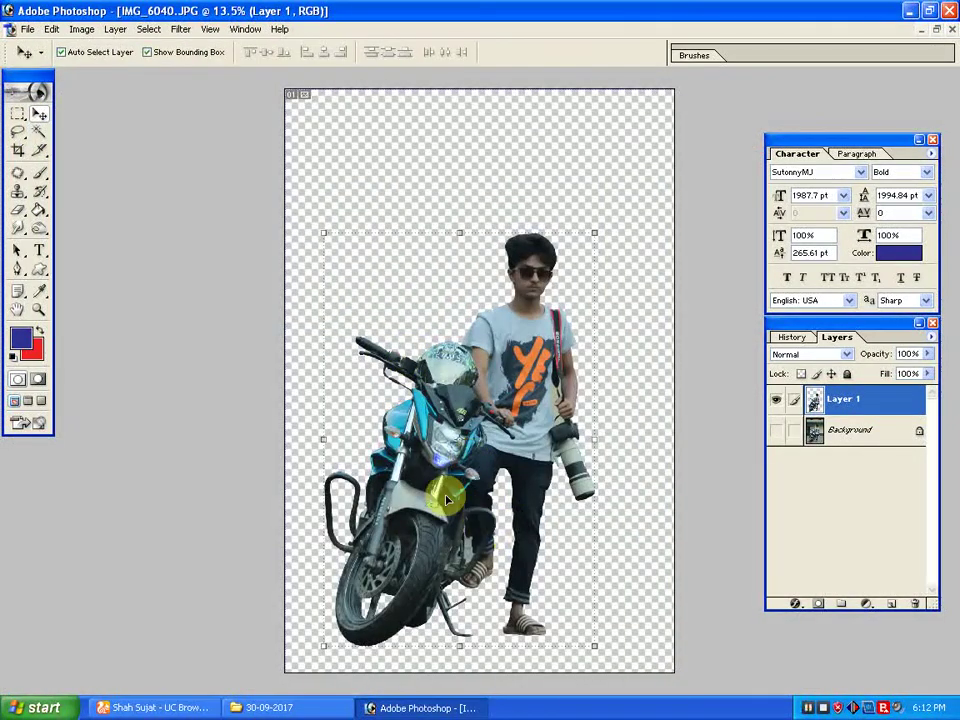
left_click_drag(430, 500, 548, 596)
left_click_drag(311, 469, 388, 497)
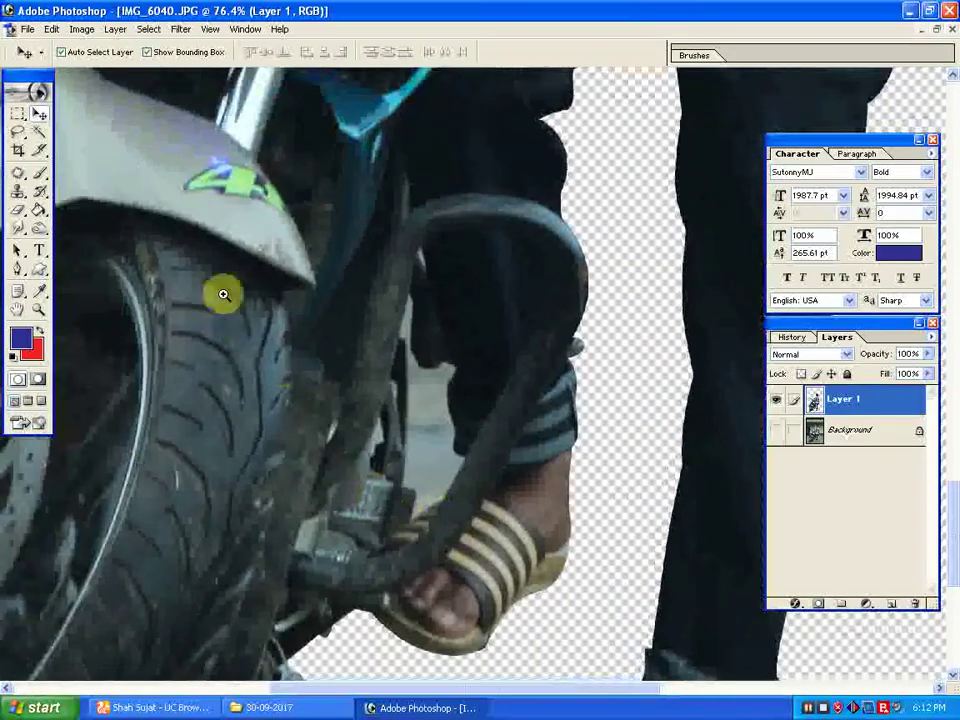
left_click_drag(223, 294, 698, 642)
left_click_drag(359, 452, 409, 535)
key("p")
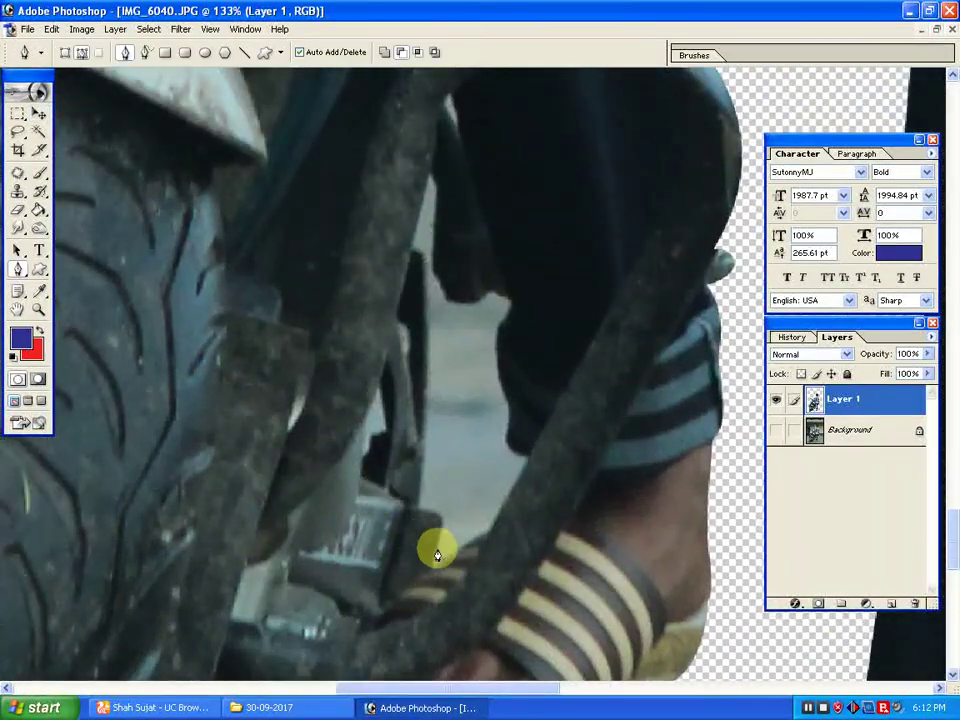
left_click(433, 568)
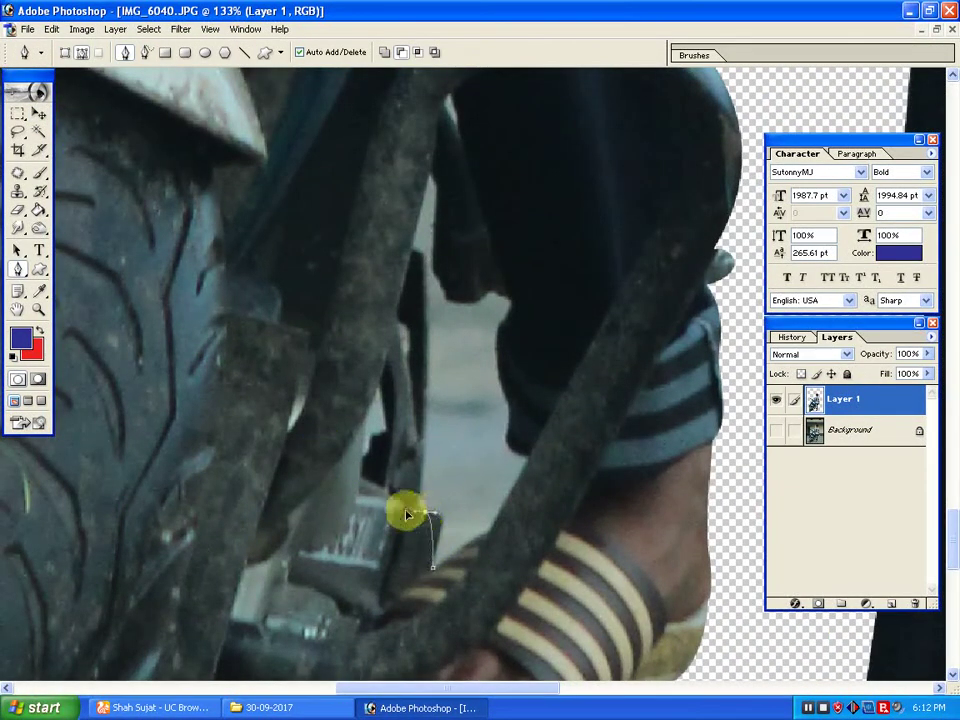
left_click_drag(407, 515, 386, 516)
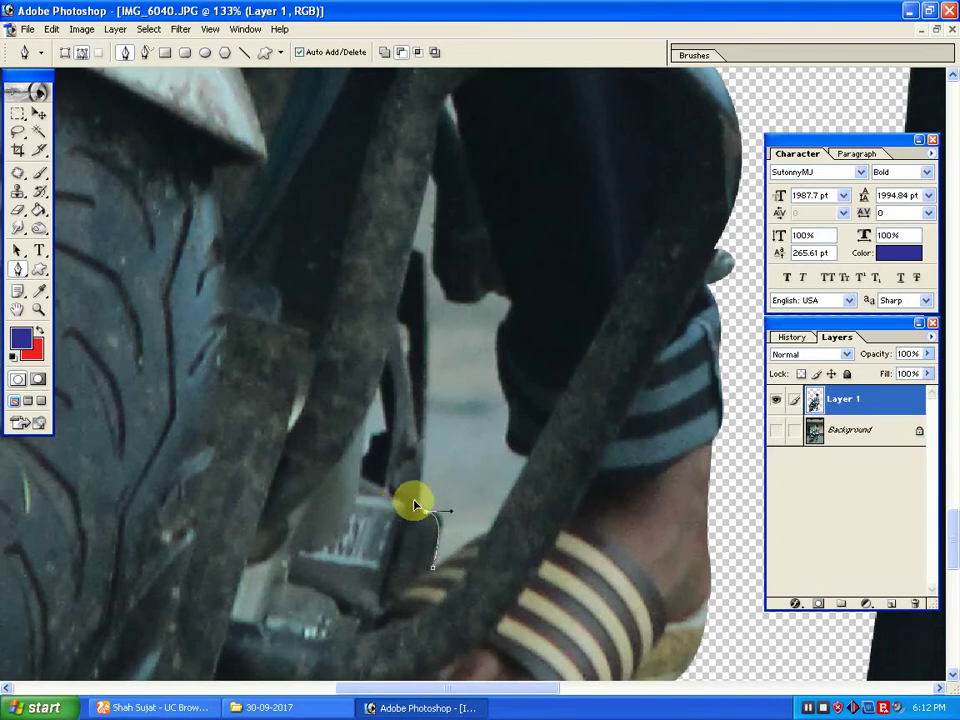
left_click_drag(418, 478, 418, 472)
left_click_drag(413, 251, 390, 236)
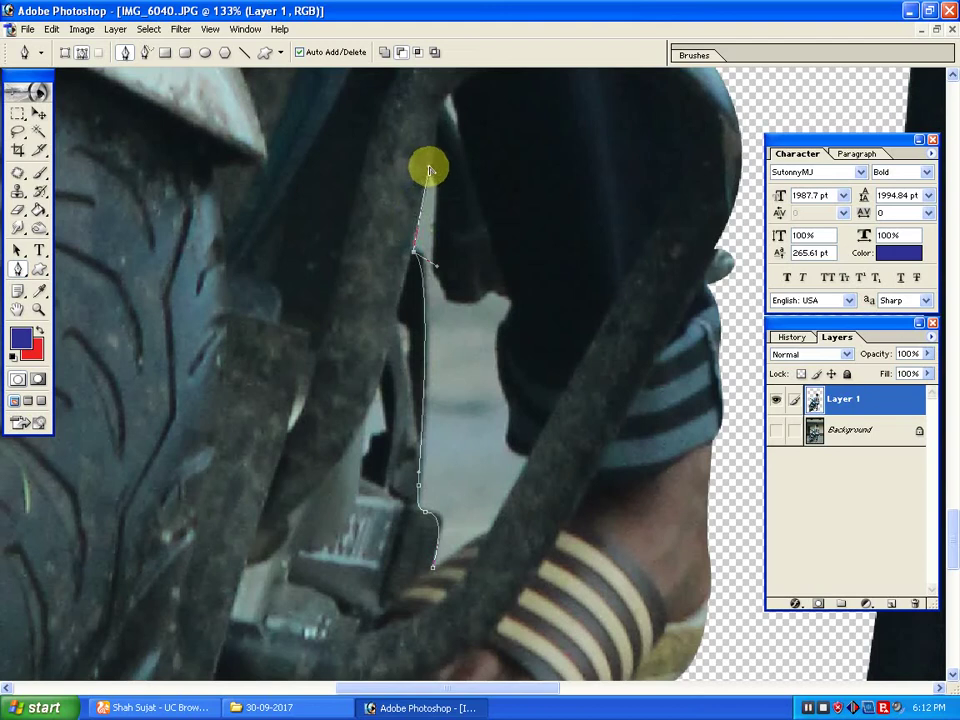
Trace the path down the trouser leg and along the guard bar, closing it at the sandal
left_click_drag(428, 170, 445, 291)
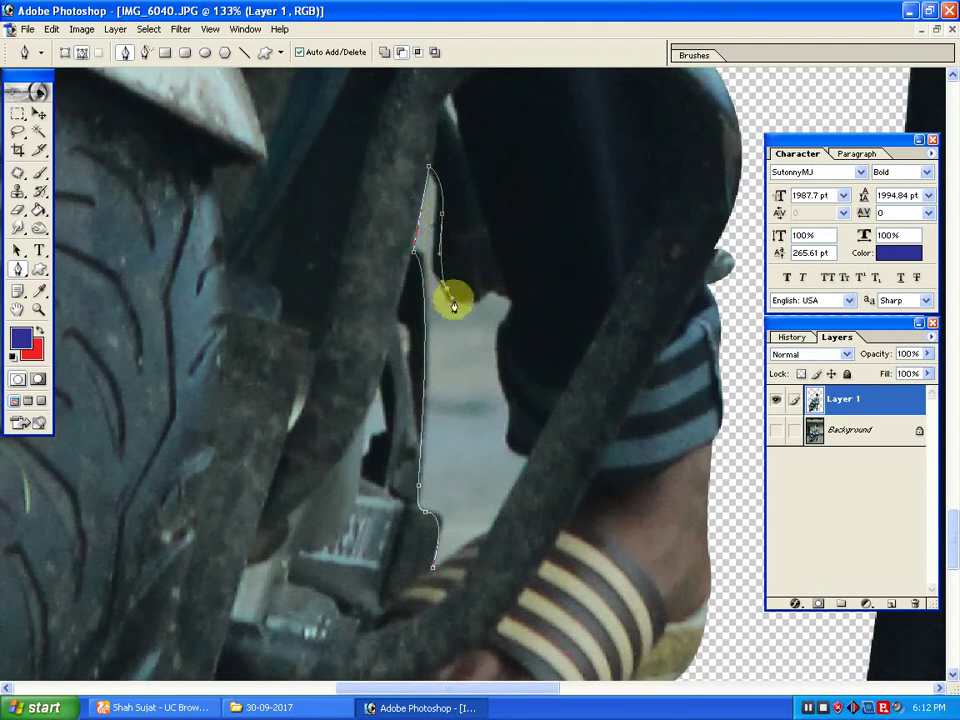
left_click(503, 361)
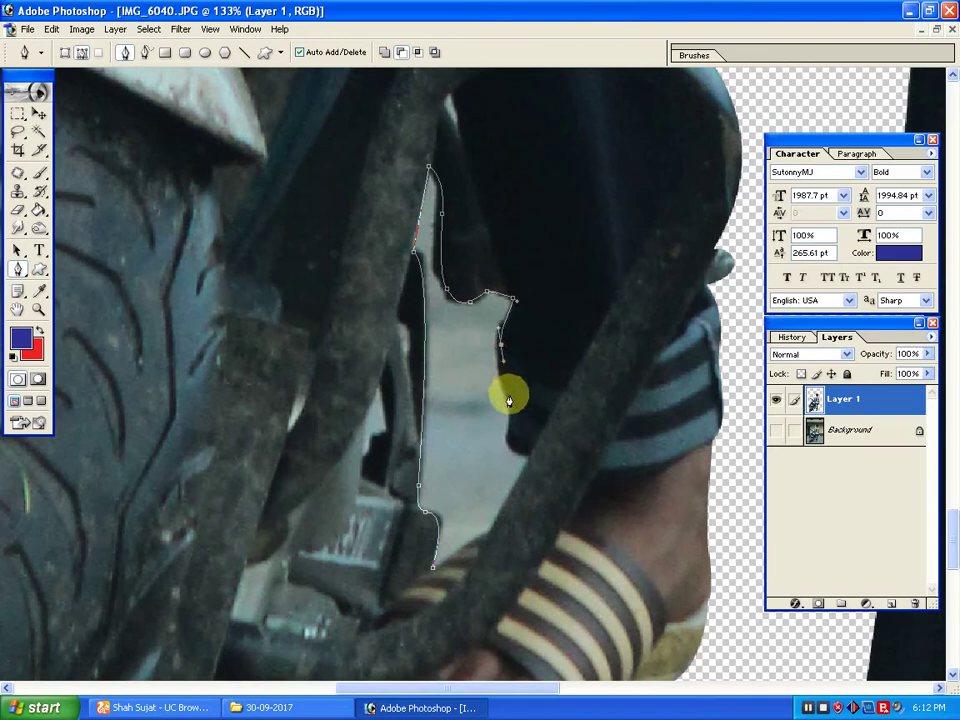
left_click(530, 456)
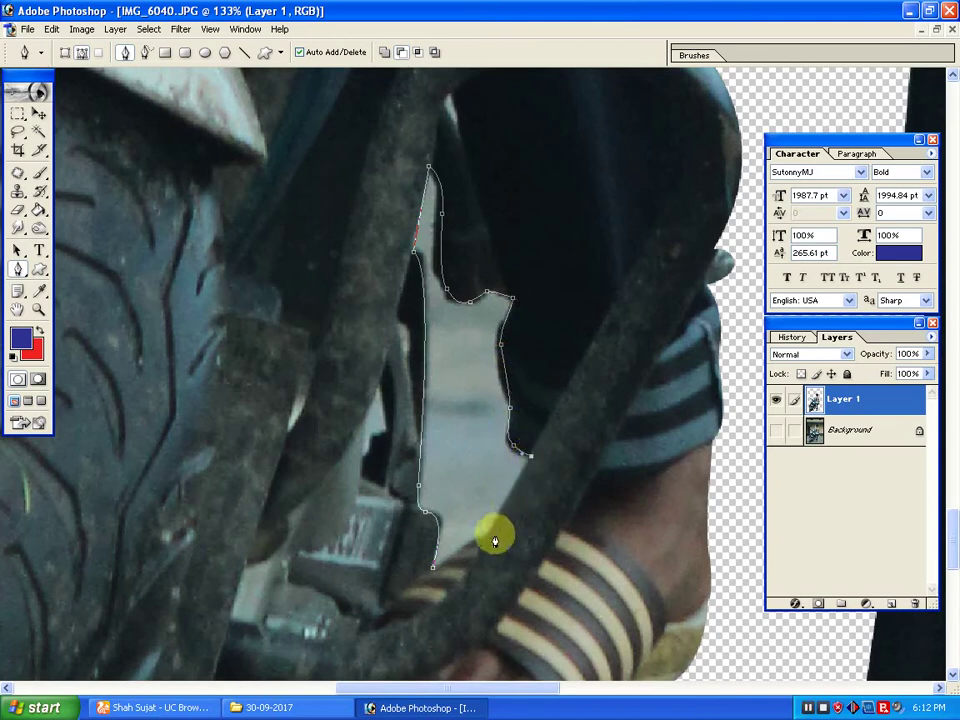
left_click(435, 565)
Convert the path to a selection, feather it, and delete the background between the motorcycle and the man's leg
key("ctrl+Return")
key("ctrl+alt+d")
key("Return")
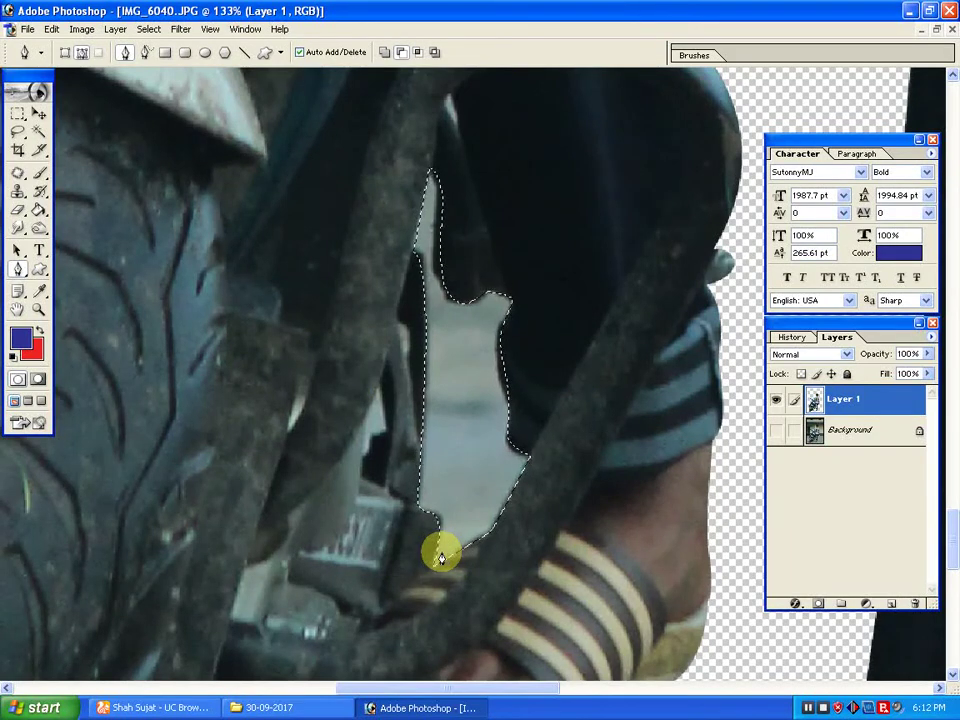
key("Delete")
key("ctrl+0")
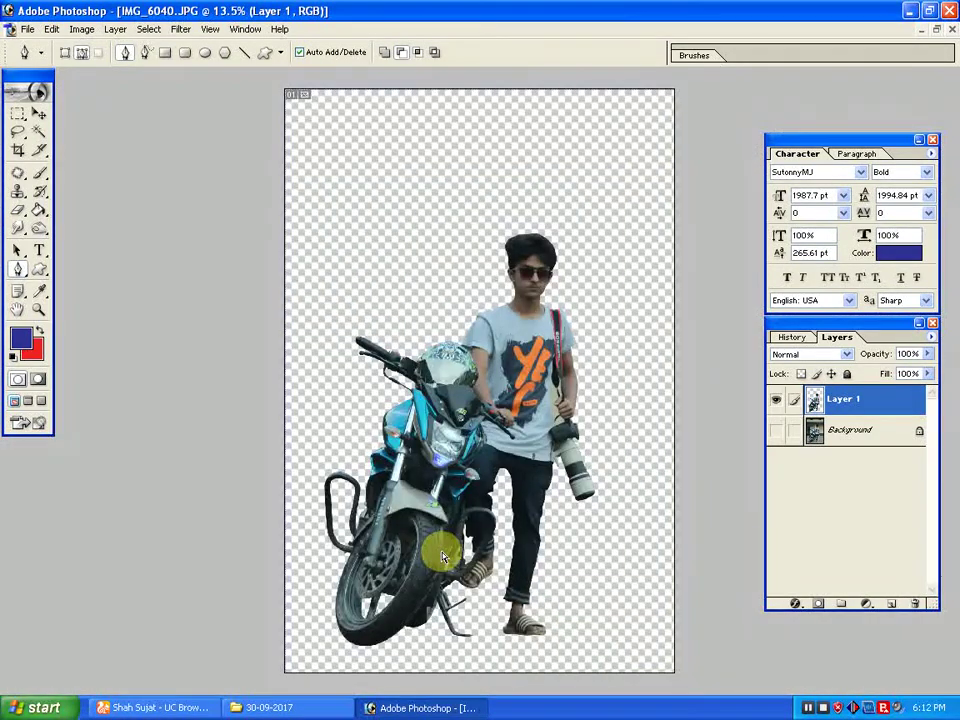
Move the cutout of the man and motorcycle up and slightly to the right on the canvas
key("v")
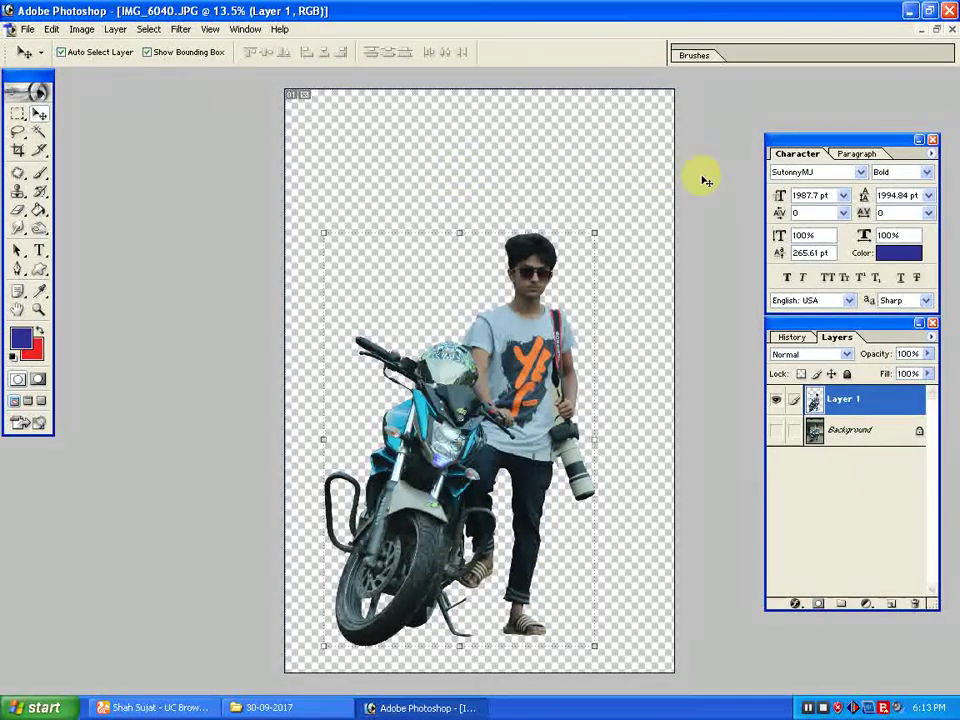
key("s")
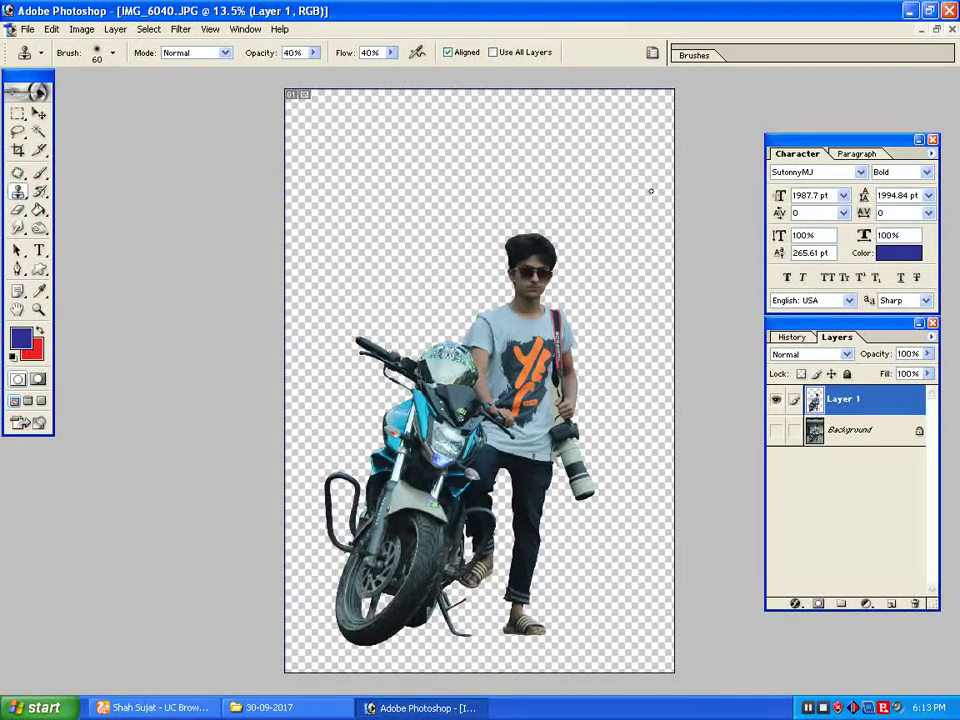
key("v")
mouse_move(465, 444)
left_mouse_down()
mouse_move(508, 321)
mouse_move(476, 386)
mouse_move(493, 387)
mouse_move(487, 410)
mouse_move(484, 395)
left_mouse_up()
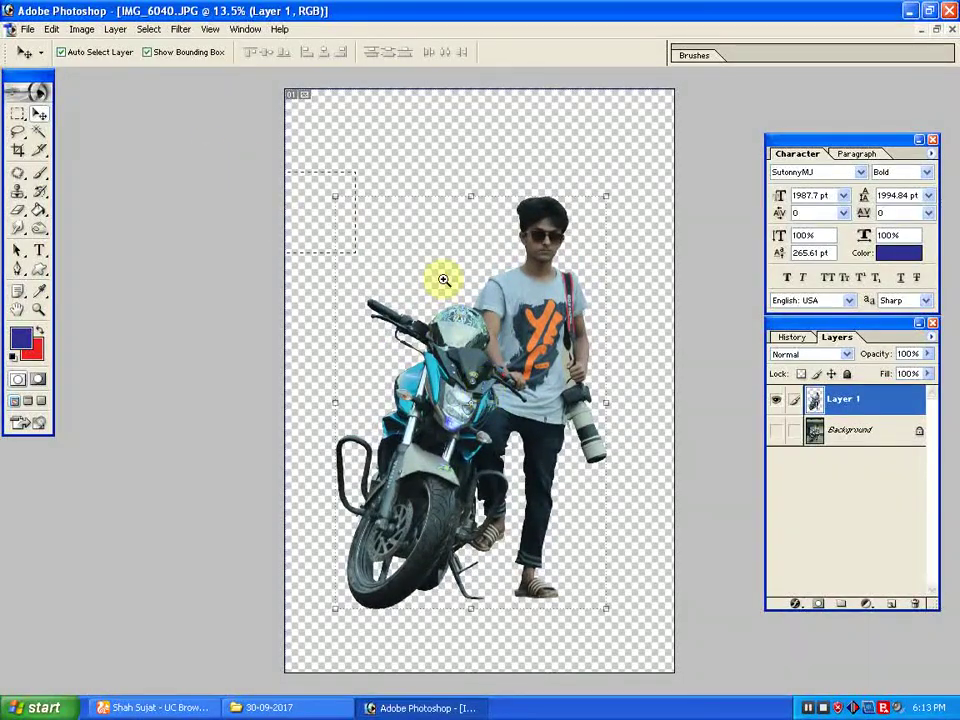
Select the transparent area around the cutout with the Magic Wand and feather the selection
left_click_drag(443, 280, 744, 354)
left_click_drag(465, 208, 737, 302)
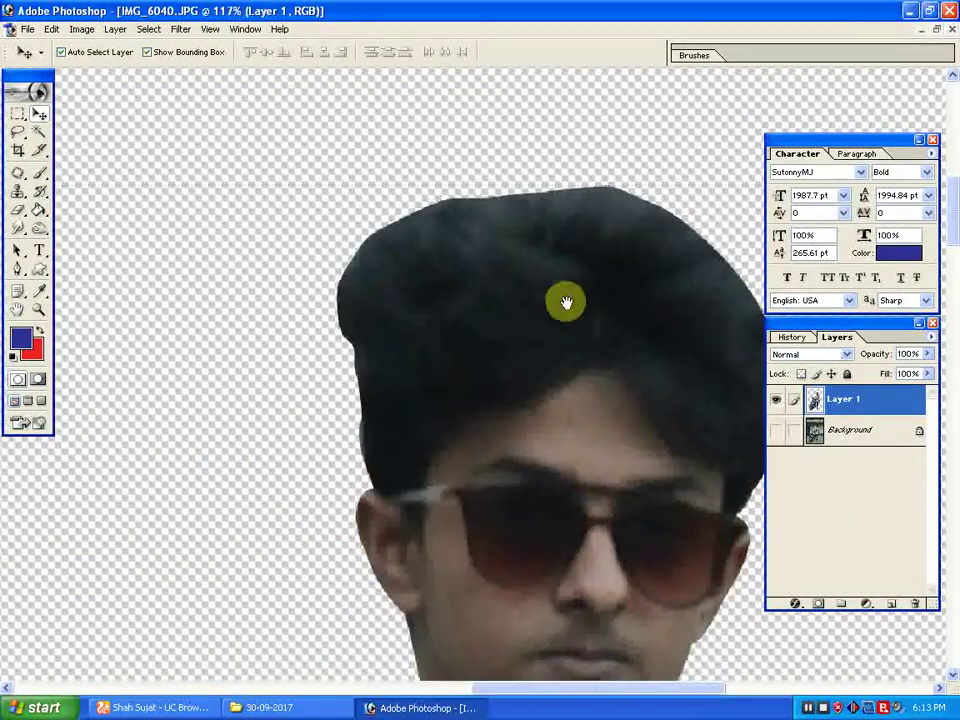
left_click_drag(566, 302, 439, 270)
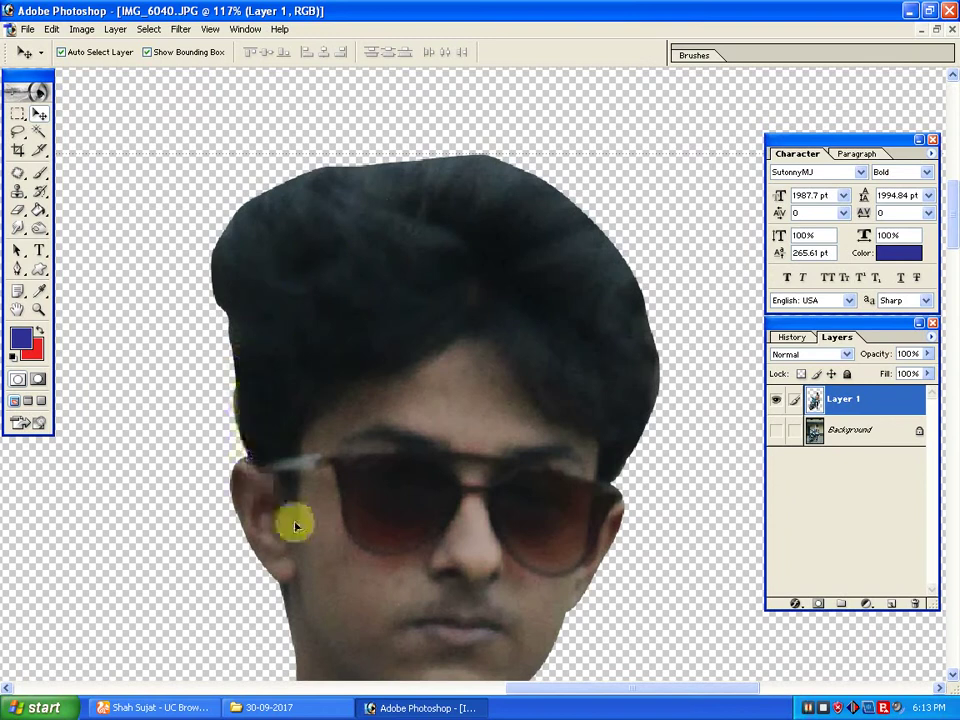
left_click_drag(139, 489, 294, 572)
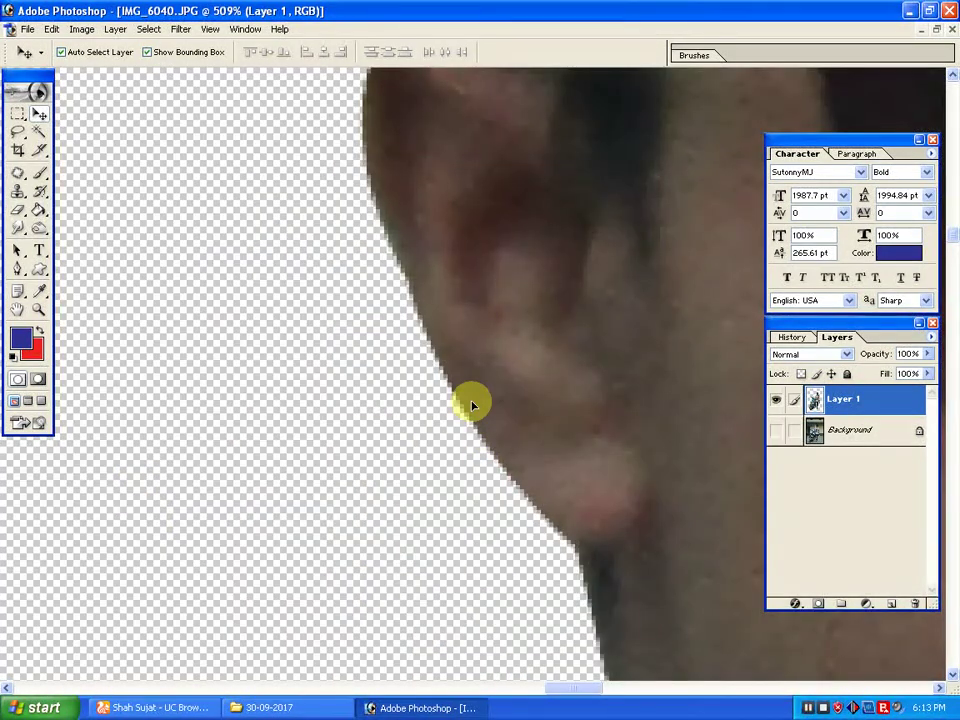
key("ctrl+0")
left_click_drag(229, 225, 767, 578)
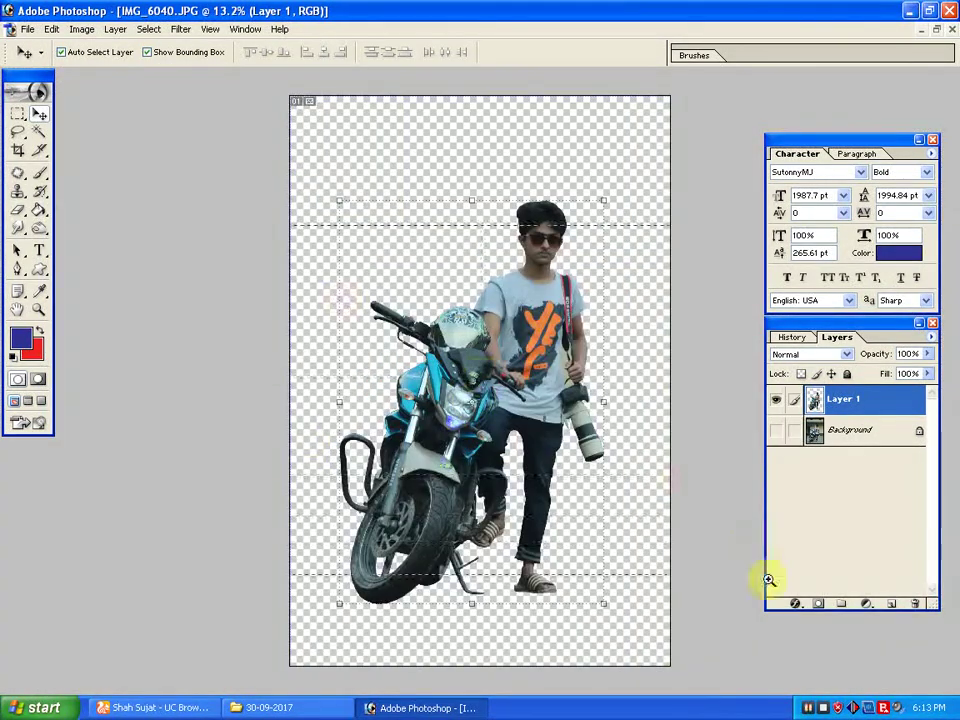
left_click(38, 133)
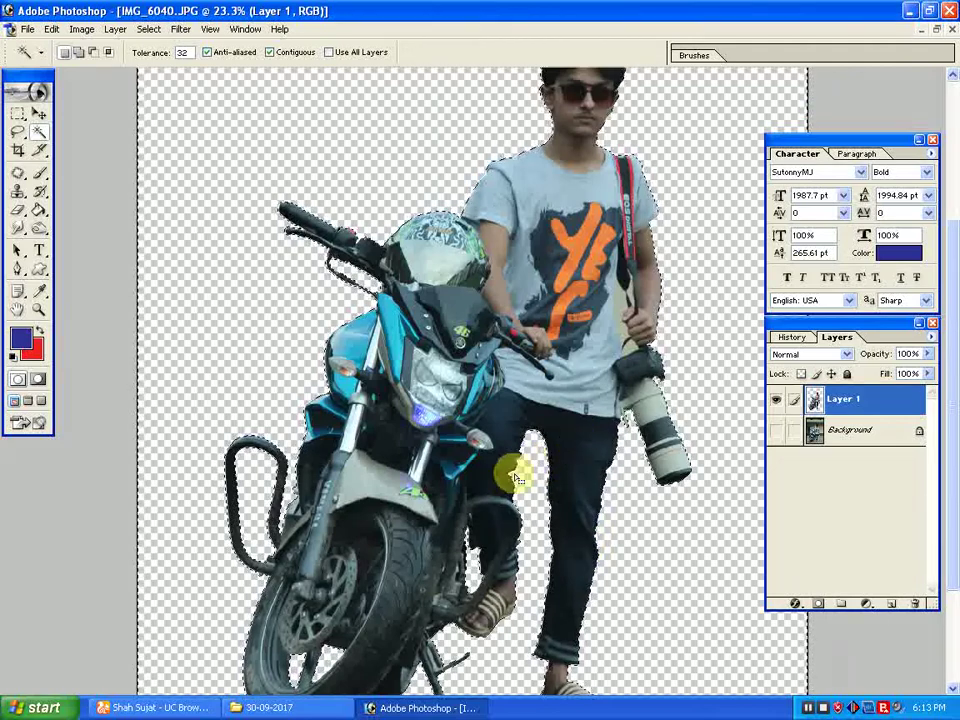
right_click(543, 468)
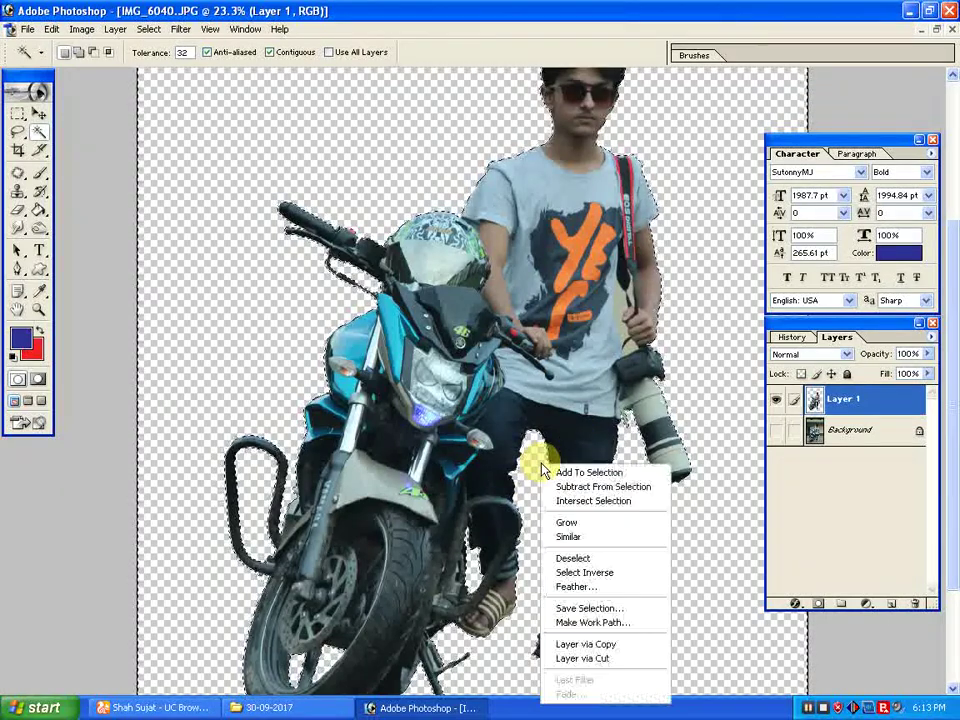
left_click(573, 587)
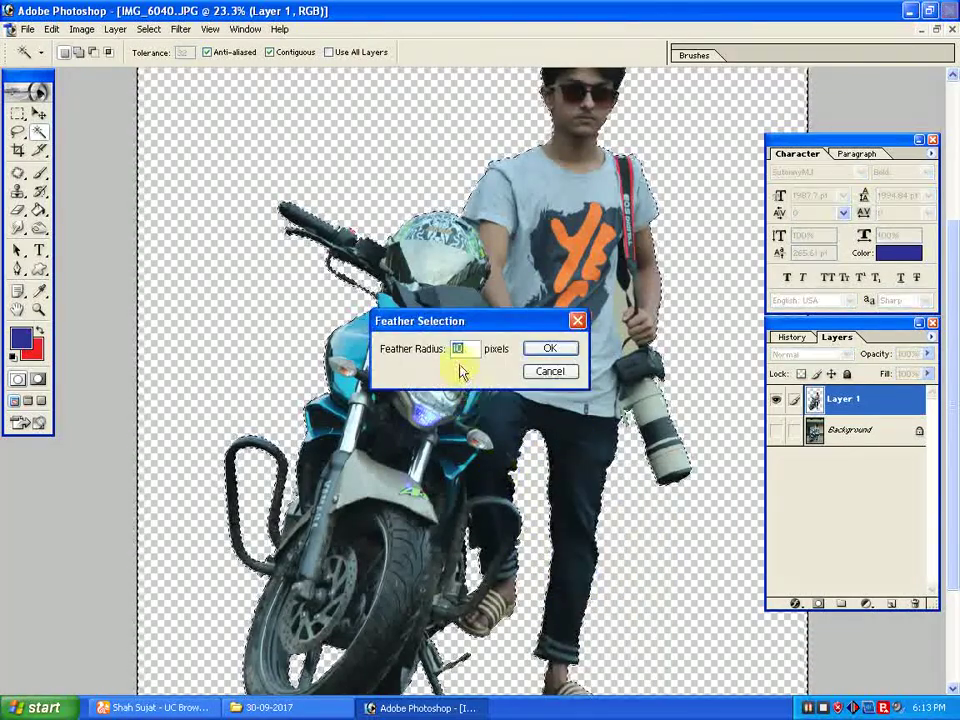
key("Return")
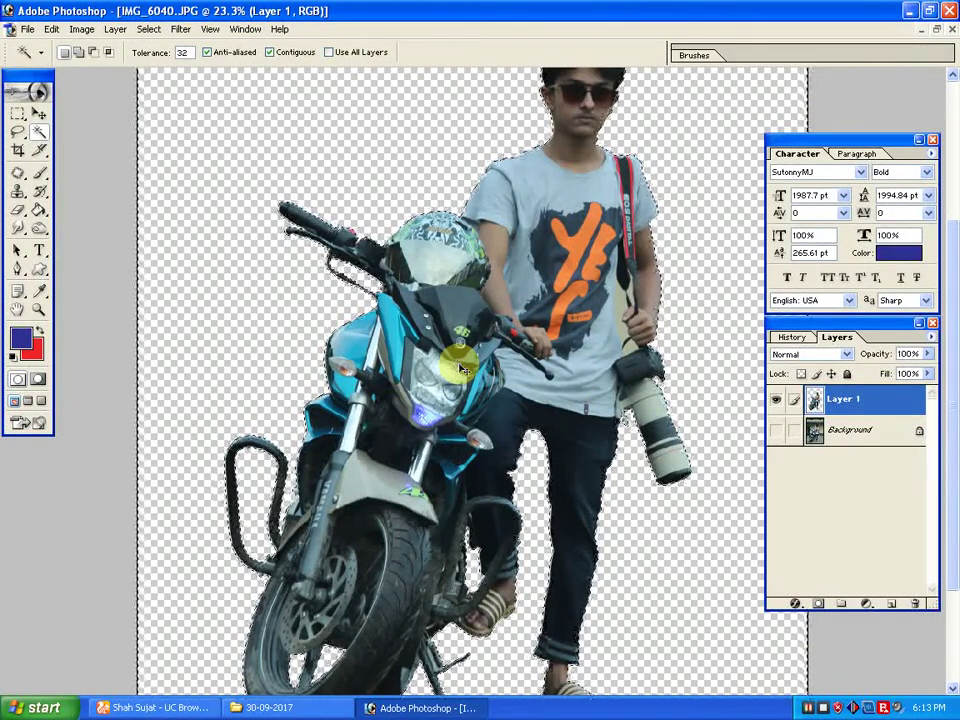
Examine the cutout's edges around the man's ear, face and hair
left_click_drag(545, 132, 576, 152)
left_click_drag(694, 186, 379, 334)
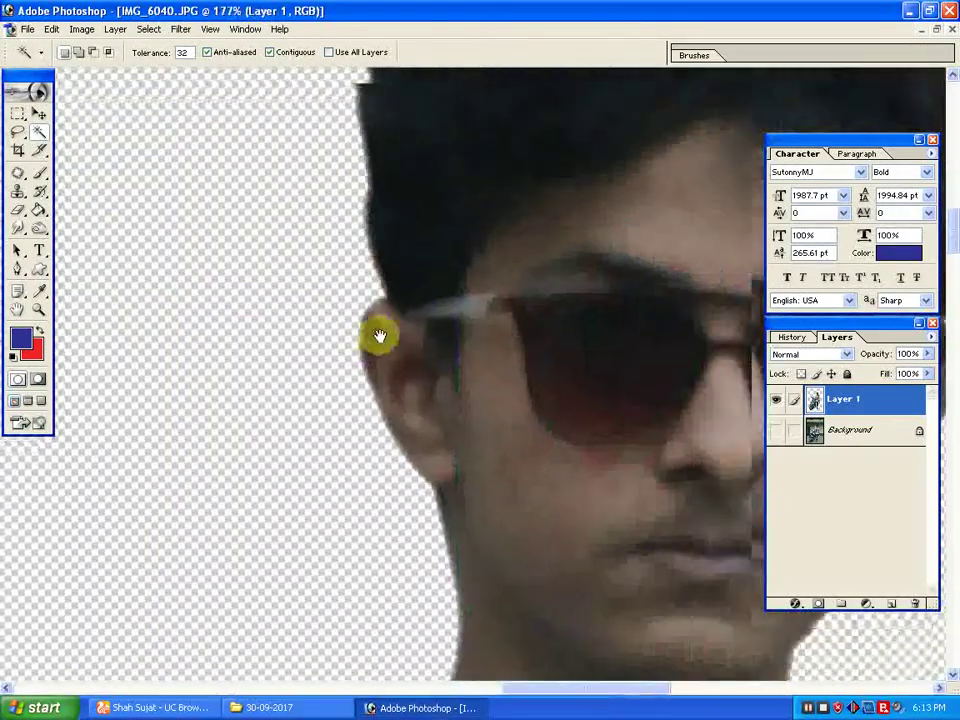
left_click_drag(390, 205, 231, 349)
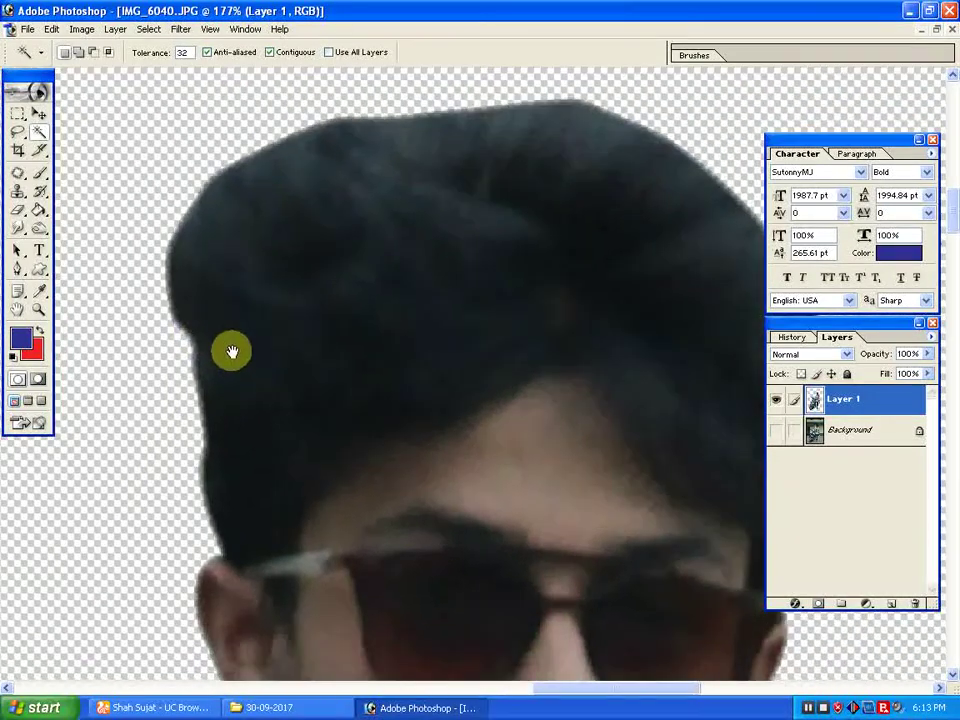
key("ctrl+alt+0")
left_click_drag(356, 372, 296, 370)
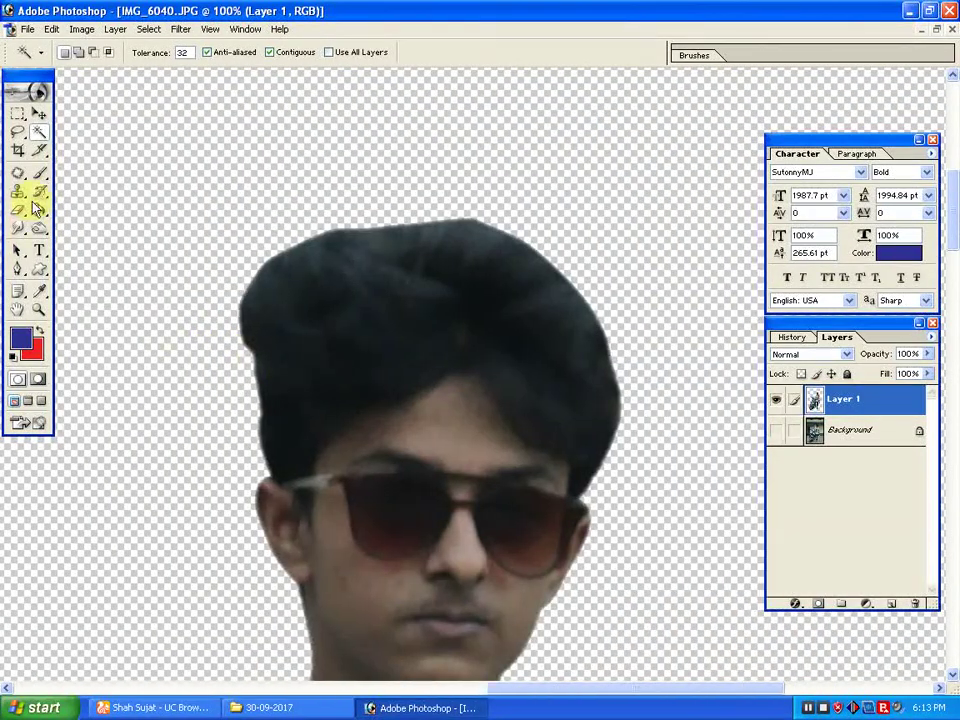
Smudge the edge of the man's hair above the ear beside the glasses' exposed temple outward into fine strands
mouse_move(20, 234)
left_mouse_down()
mouse_move(90, 223)
mouse_move(79, 244)
mouse_move(86, 261)
left_mouse_up()
mouse_move(343, 242)
left_mouse_down()
mouse_move(414, 262)
mouse_move(398, 255)
mouse_move(456, 298)
mouse_move(431, 288)
mouse_move(458, 240)
mouse_move(445, 233)
mouse_move(494, 332)
left_mouse_up()
mouse_move(290, 420)
left_mouse_down()
mouse_move(261, 424)
mouse_move(246, 381)
mouse_move(251, 349)
mouse_move(245, 362)
mouse_move(257, 372)
left_mouse_up()
key("space")
left_click_drag(560, 379, 521, 360)
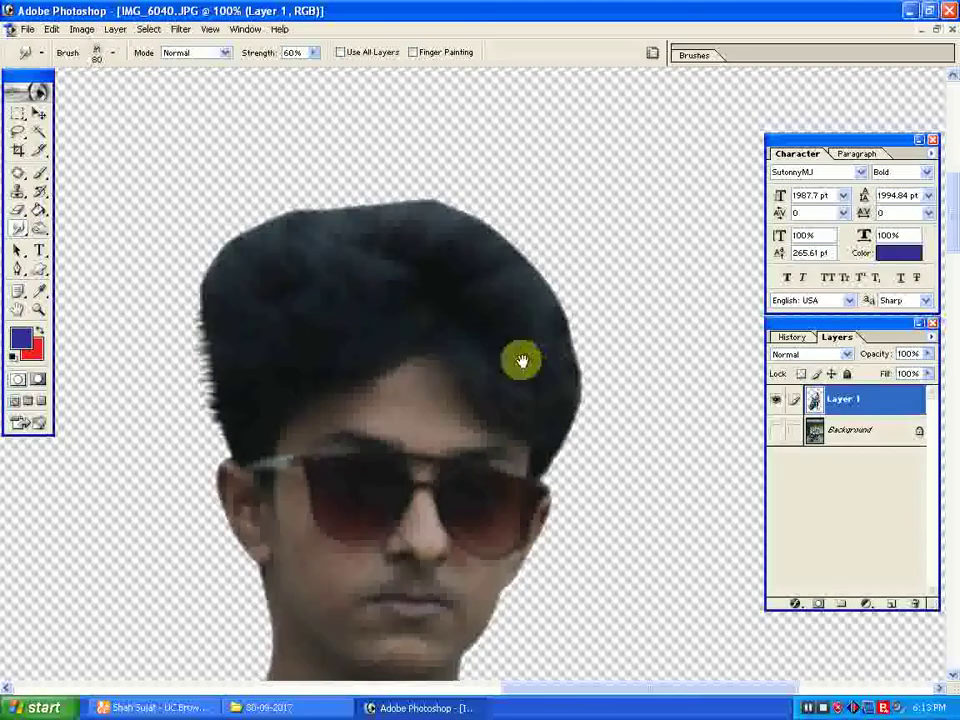
Try to smudge the upper hair outline into spiky strands from the ear side across the crown
left_click_drag(236, 309, 193, 225)
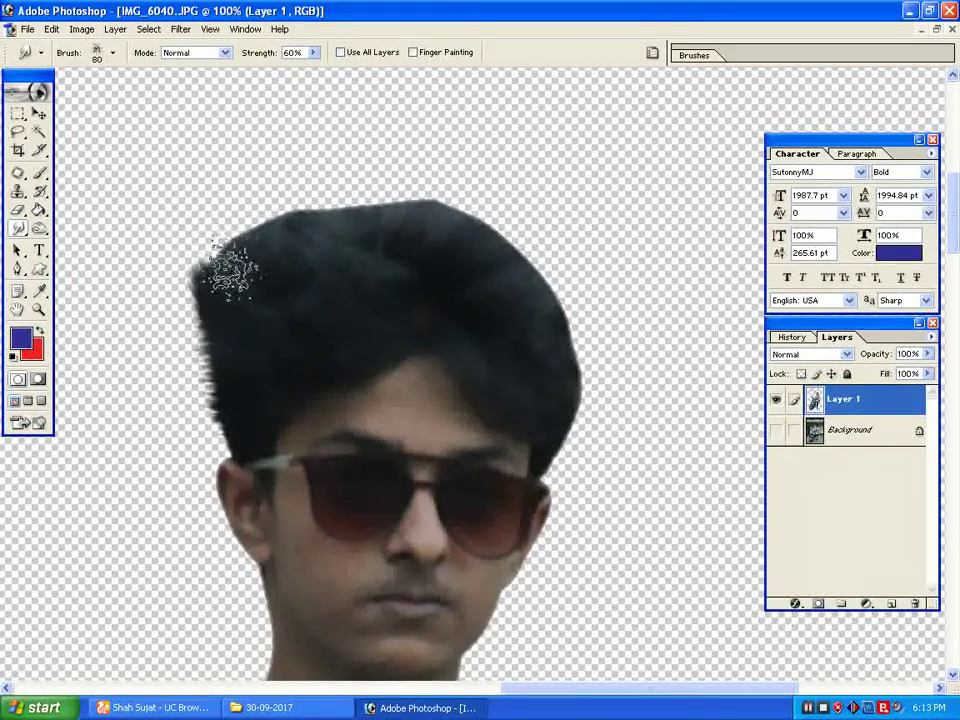
mouse_move(231, 270)
left_mouse_down()
mouse_move(236, 200)
mouse_move(285, 167)
mouse_move(332, 231)
mouse_move(330, 190)
mouse_move(375, 221)
mouse_move(455, 245)
mouse_move(546, 221)
mouse_move(493, 272)
mouse_move(551, 229)
mouse_move(572, 298)
left_mouse_up()
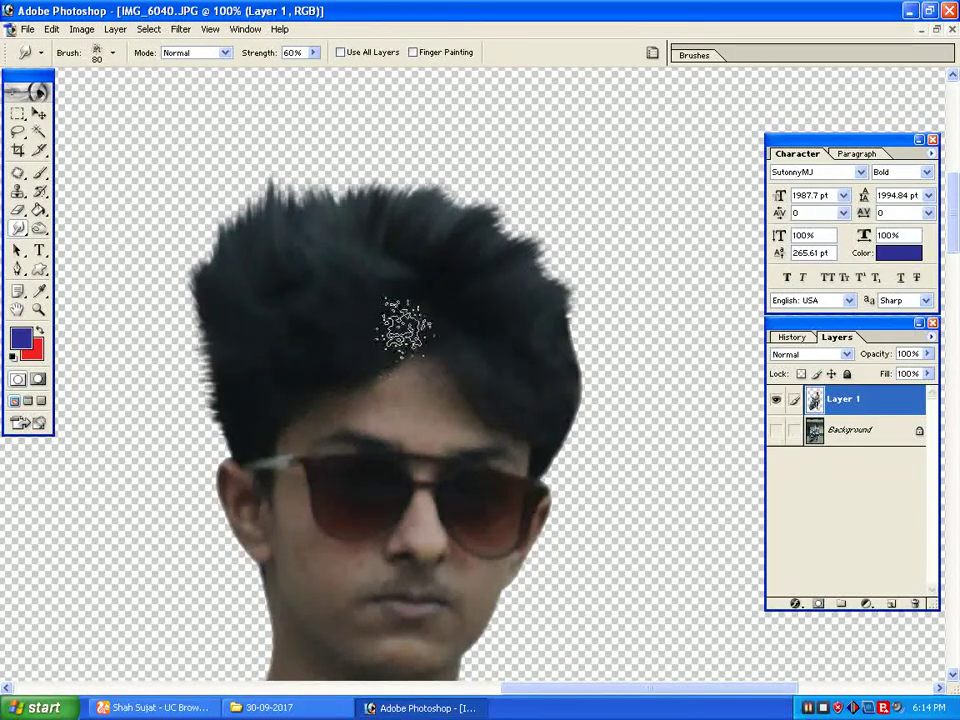
mouse_move(335, 268)
left_mouse_down()
mouse_move(386, 279)
mouse_move(330, 205)
mouse_move(414, 221)
mouse_move(407, 311)
mouse_move(375, 321)
mouse_move(403, 146)
mouse_move(347, 264)
mouse_move(358, 317)
left_mouse_up()
Undo the smudge strokes over the crown and upper side of the hair
key("ctrl+alt+z")
key("ctrl+alt+z")
key("ctrl+alt+z")
key("ctrl+alt+z")
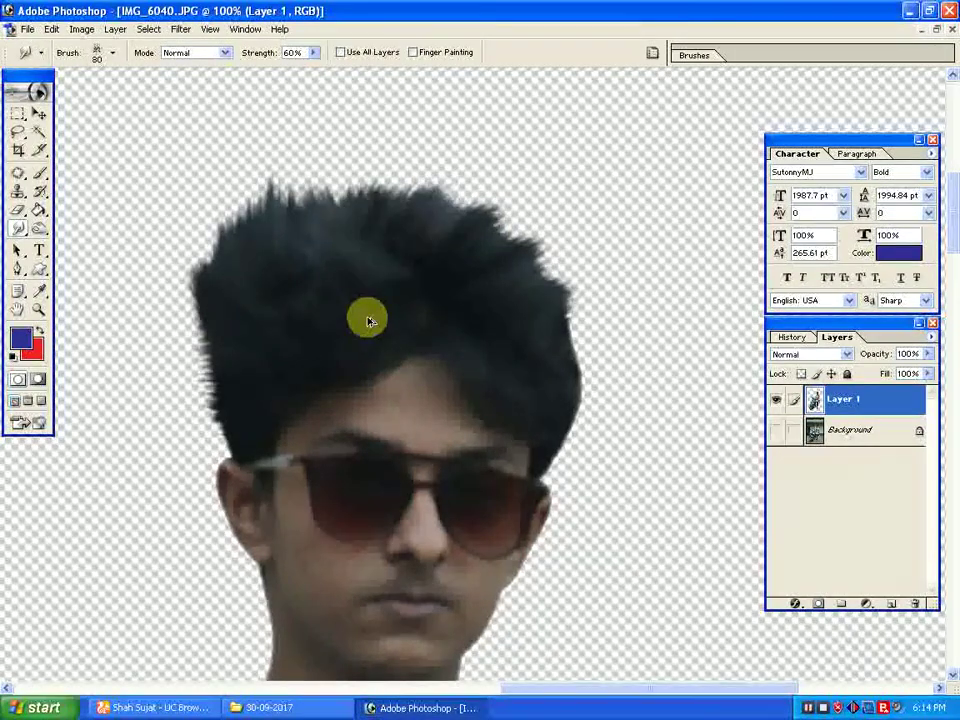
key("ctrl+alt+z")
key("ctrl+alt+z")
key("ctrl+alt+z")
key("ctrl+alt+z")
key("ctrl+alt+z")
key("ctrl+alt+z")
key("ctrl+alt+z")
key("ctrl+alt+z")
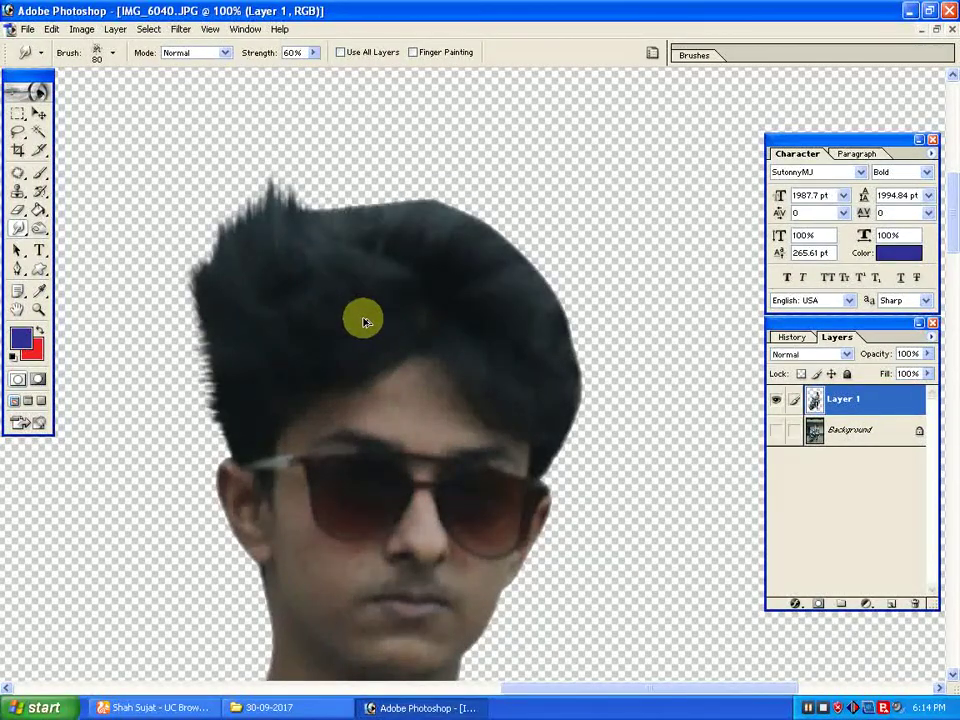
left_click_drag(365, 322, 362, 321)
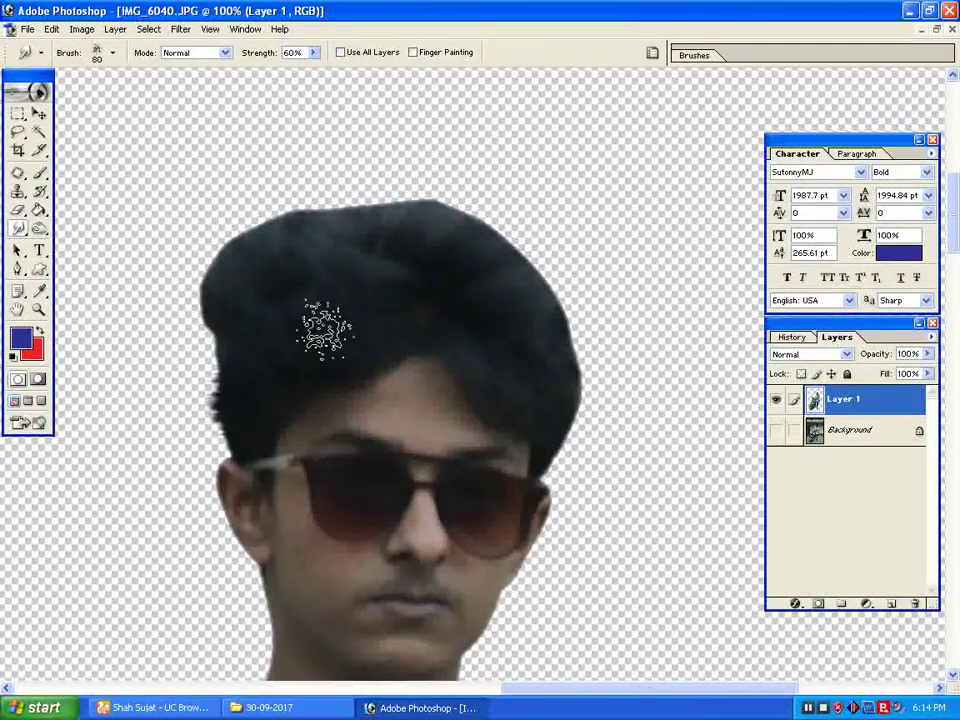
left_click_drag(305, 347, 305, 347)
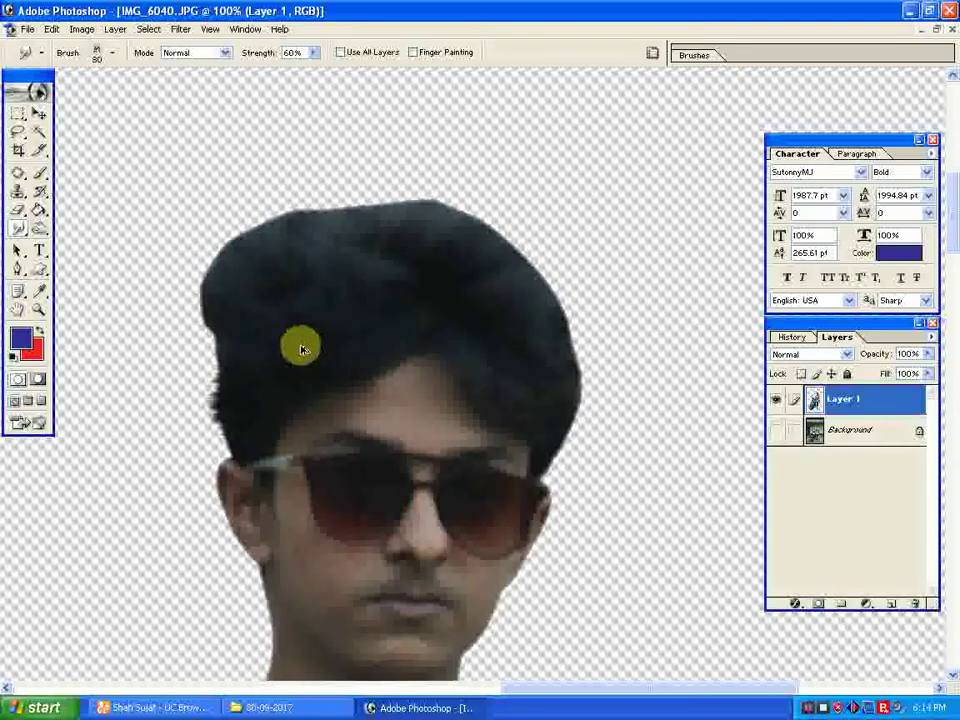
Smudge short strands outward along the whole hair outline, from one side over the crown to the other
mouse_move(238, 298)
left_mouse_down()
mouse_move(262, 379)
mouse_move(300, 390)
mouse_move(229, 413)
mouse_move(323, 444)
mouse_move(381, 442)
mouse_move(225, 435)
mouse_move(200, 355)
mouse_move(264, 399)
mouse_move(227, 339)
mouse_move(285, 401)
mouse_move(338, 395)
mouse_move(220, 305)
mouse_move(343, 381)
mouse_move(309, 314)
left_mouse_up()
left_click_drag(348, 358, 351, 297)
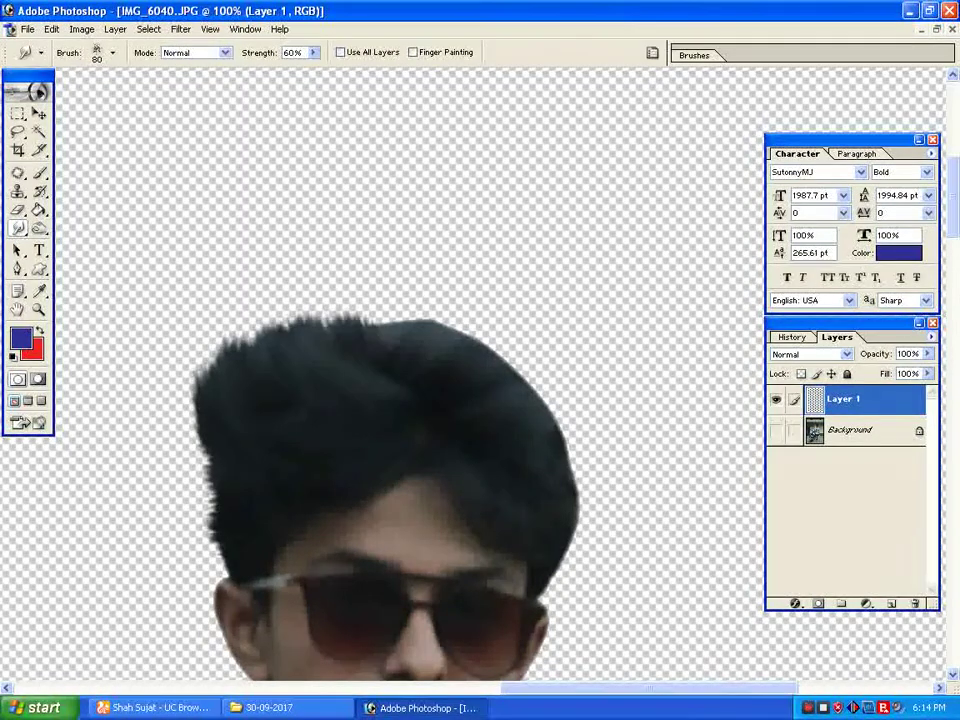
mouse_move(378, 354)
left_mouse_down()
mouse_move(381, 327)
mouse_move(422, 347)
mouse_move(439, 315)
mouse_move(506, 321)
mouse_move(430, 395)
mouse_move(514, 336)
mouse_move(568, 381)
mouse_move(515, 412)
mouse_move(570, 412)
left_mouse_up()
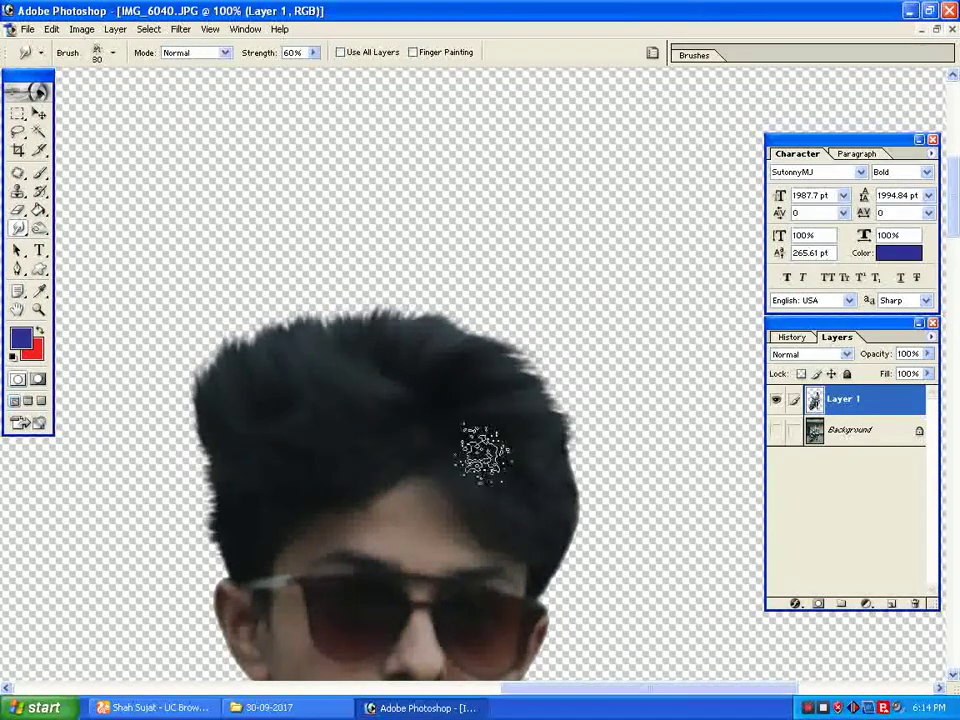
mouse_move(565, 465)
left_mouse_down()
mouse_move(590, 491)
mouse_move(565, 504)
mouse_move(480, 494)
mouse_move(463, 481)
mouse_move(552, 514)
mouse_move(590, 564)
mouse_move(576, 501)
mouse_move(586, 509)
mouse_move(560, 566)
mouse_move(564, 584)
mouse_move(563, 566)
mouse_move(565, 586)
mouse_move(600, 594)
left_mouse_up()
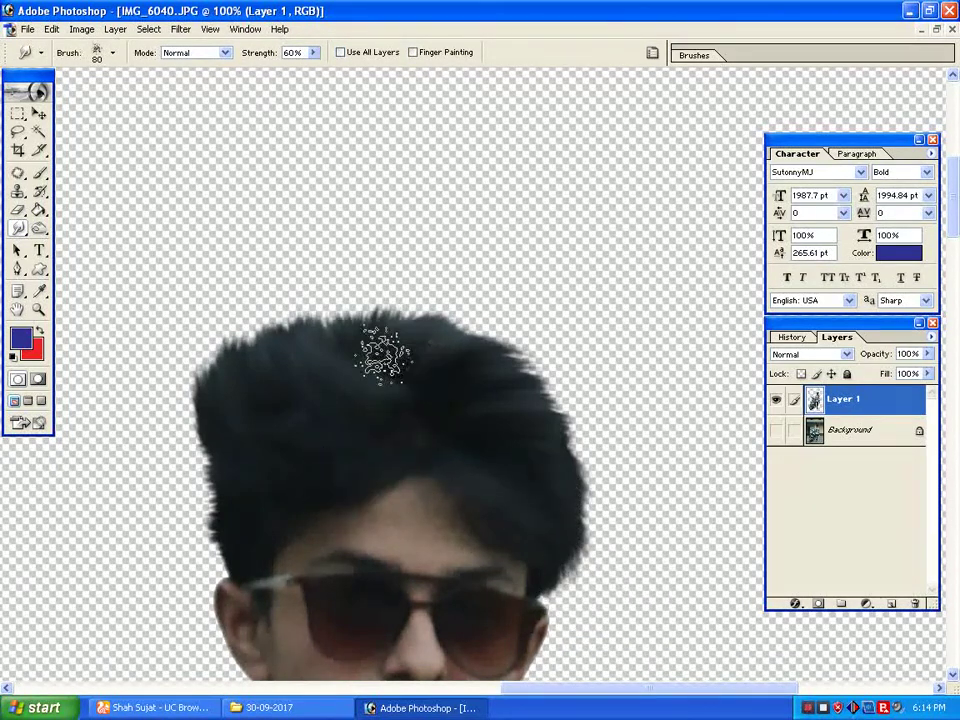
Pull longer, swept strands out of the top of the hair with the Smudge tool
left_click_drag(383, 346, 434, 290)
left_click_drag(413, 339, 508, 320)
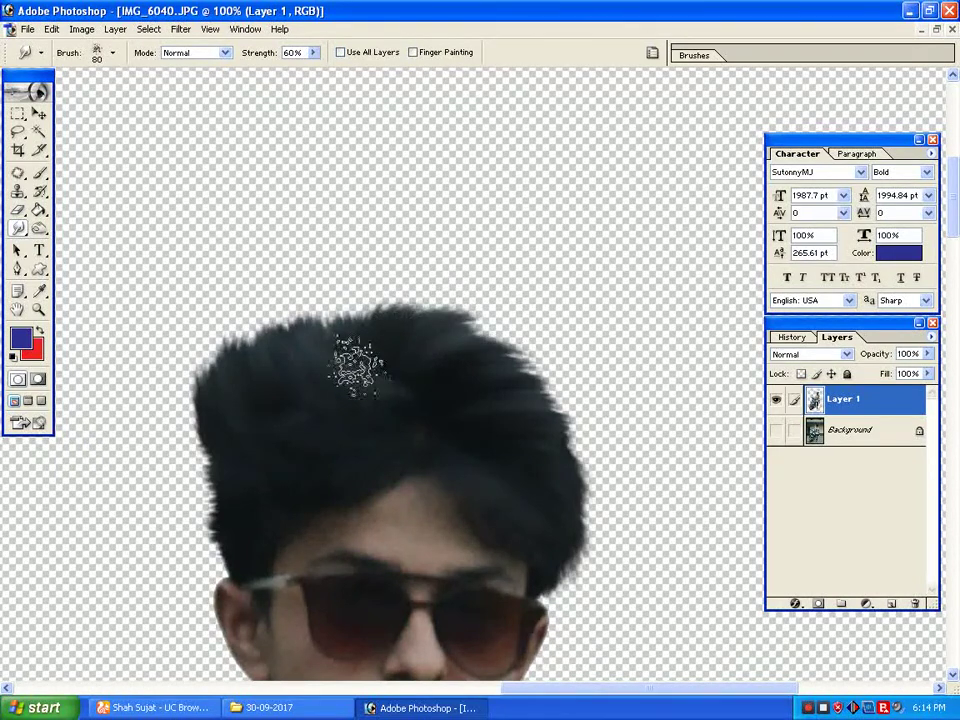
mouse_move(345, 310)
left_mouse_down()
mouse_move(425, 270)
mouse_move(370, 322)
mouse_move(437, 295)
mouse_move(483, 312)
mouse_move(307, 348)
mouse_move(318, 296)
left_mouse_up()
mouse_move(257, 353)
left_mouse_down()
mouse_move(290, 330)
mouse_move(303, 297)
left_mouse_up()
Clean up the hairline with the Clone Stamp, cloning forehead skin over the low hair edge and blending the hair above it
key("s")
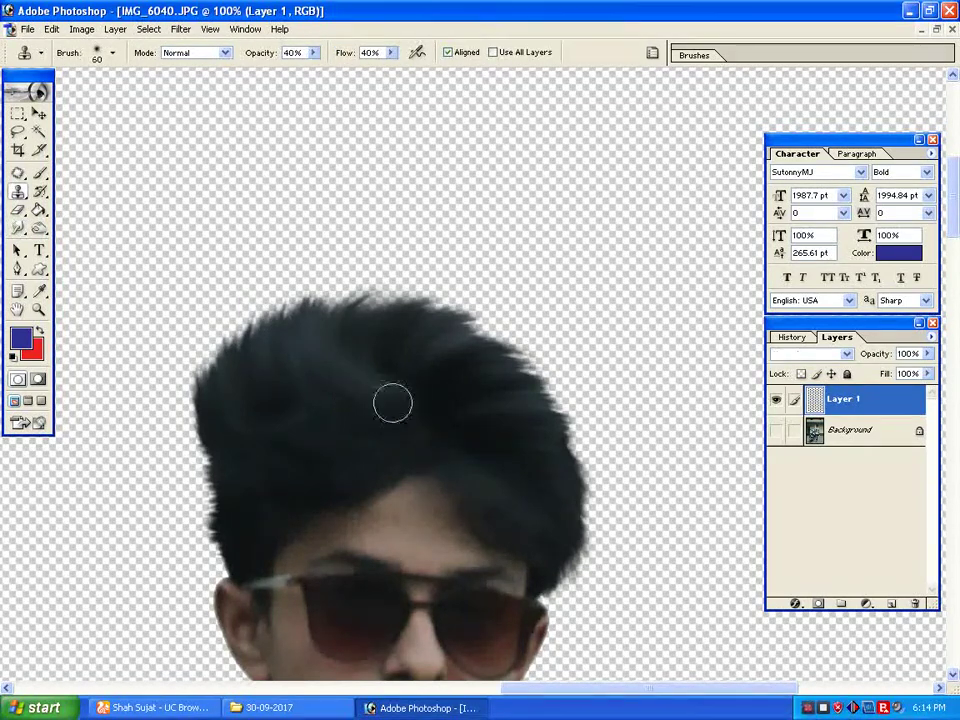
left_click(435, 520)
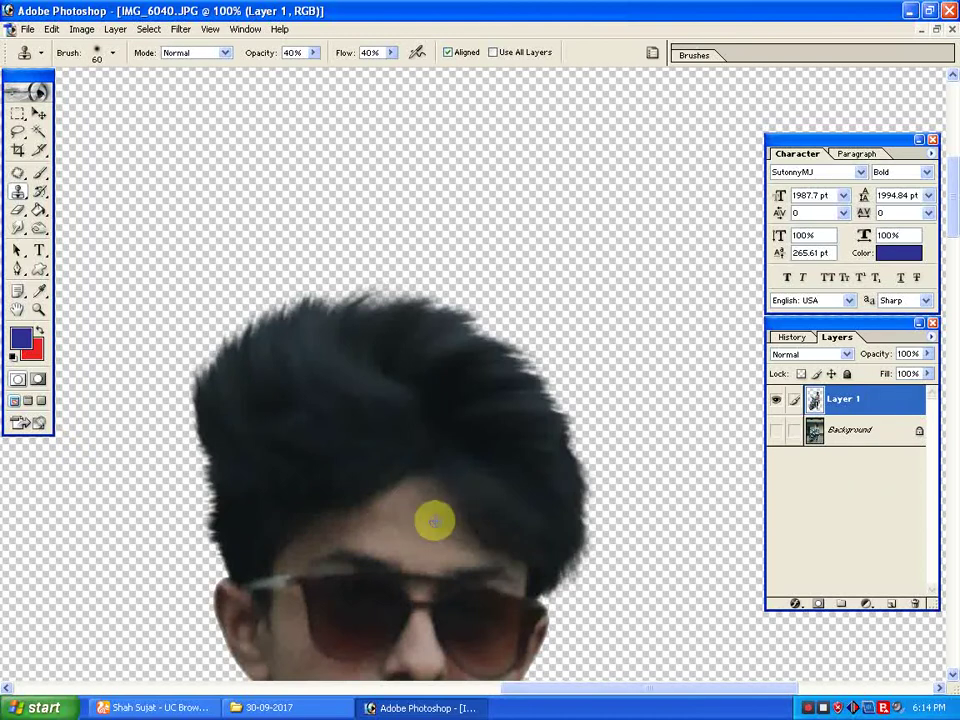
left_click(416, 521)
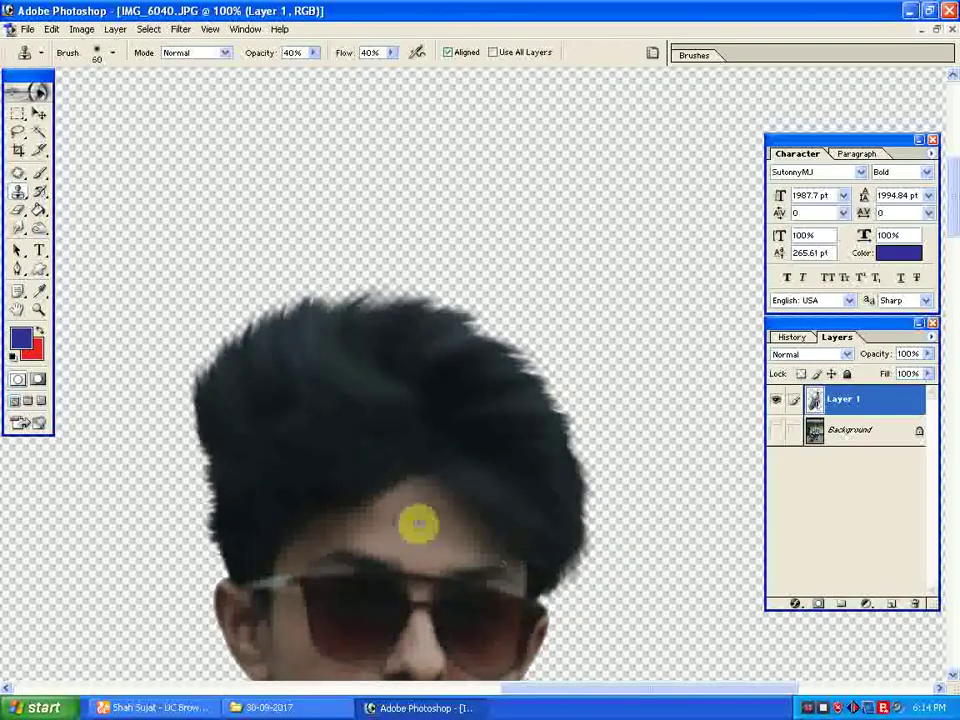
left_click(407, 504)
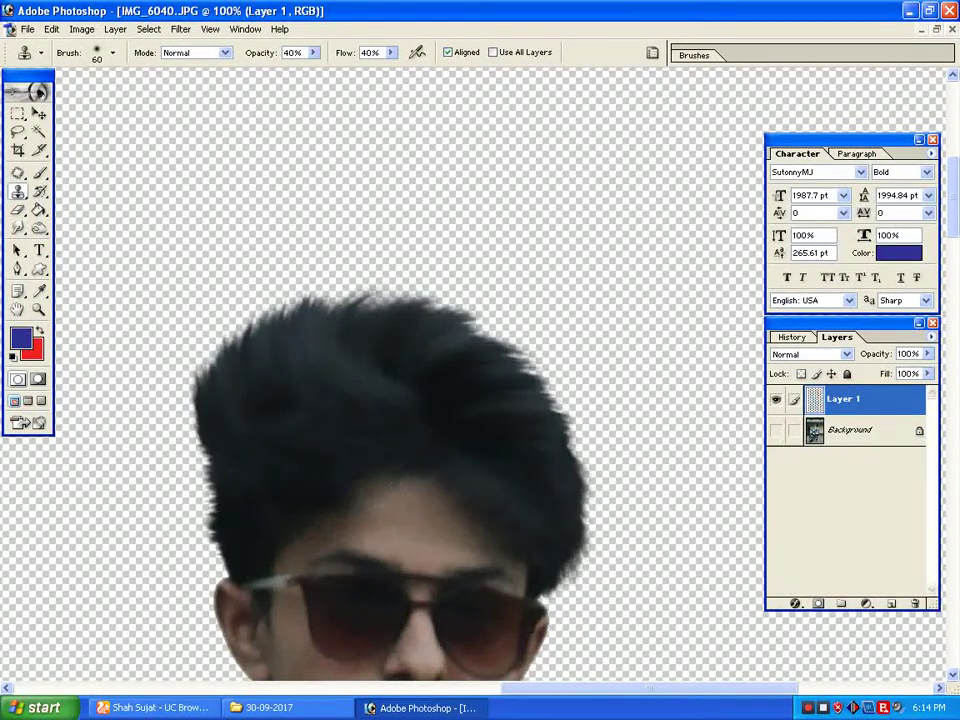
left_click(386, 510)
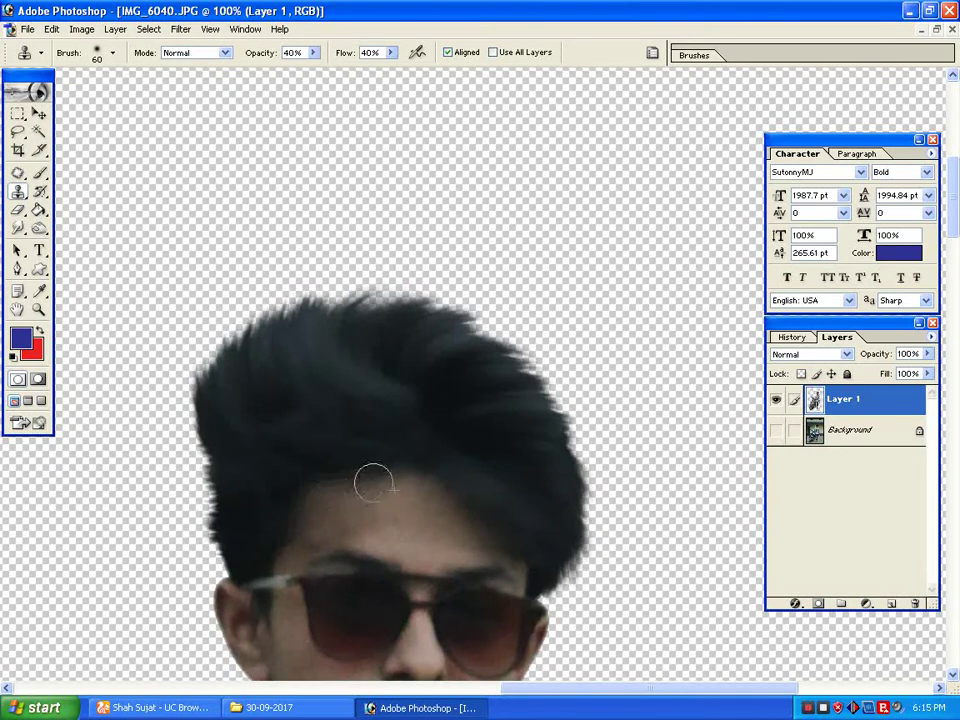
left_click(388, 431)
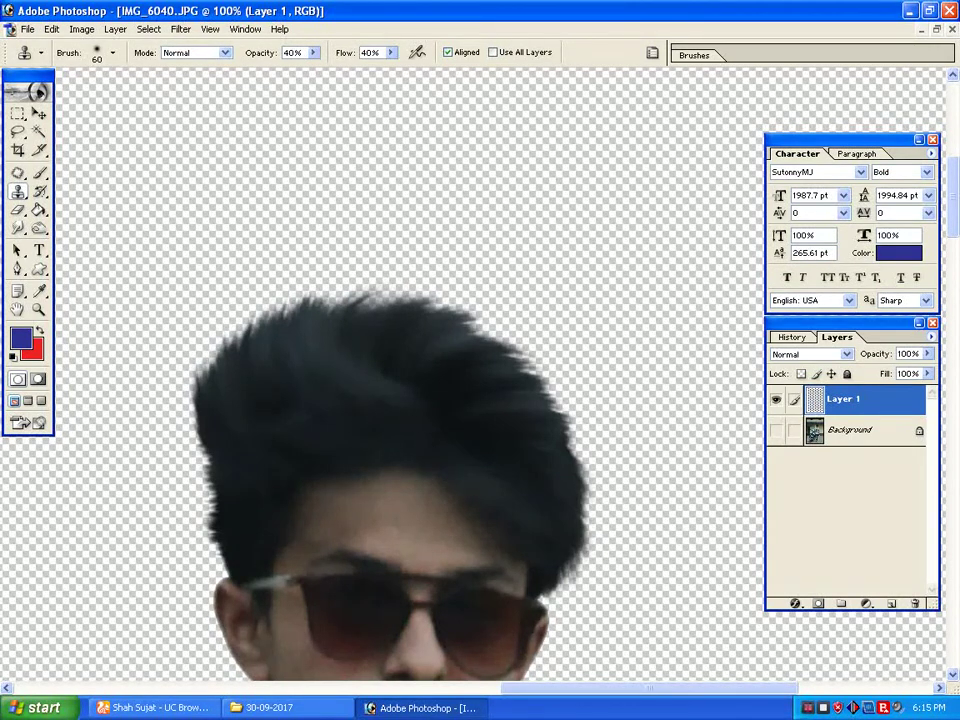
left_click(300, 405)
left_click(356, 507)
left_click(386, 499)
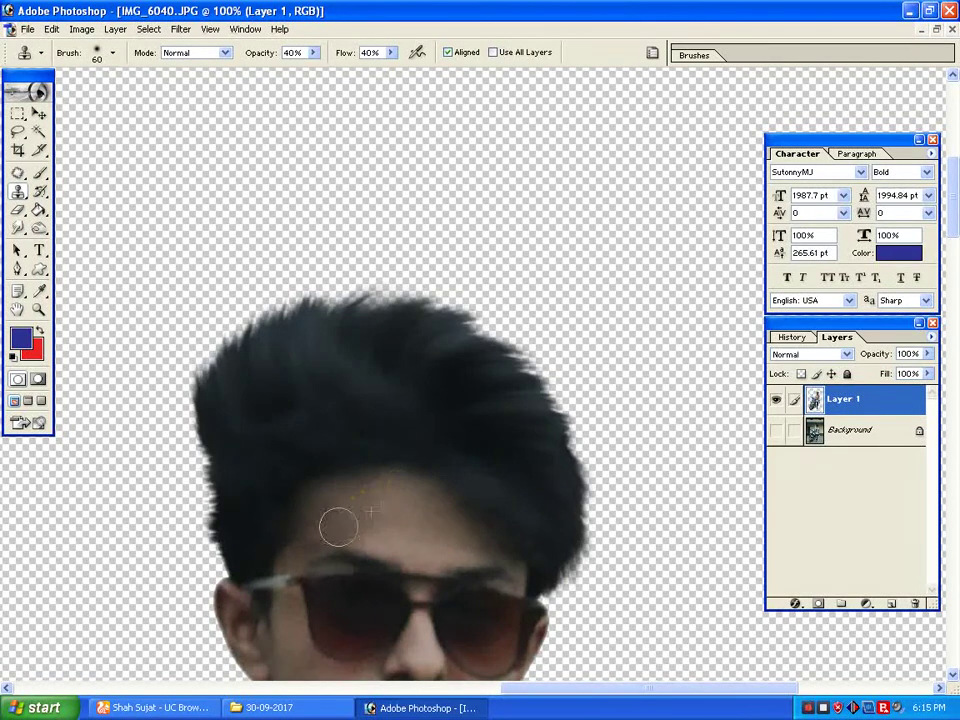
Darken the man's hair with the Burn tool using a 175 px brush
left_click(39, 228)
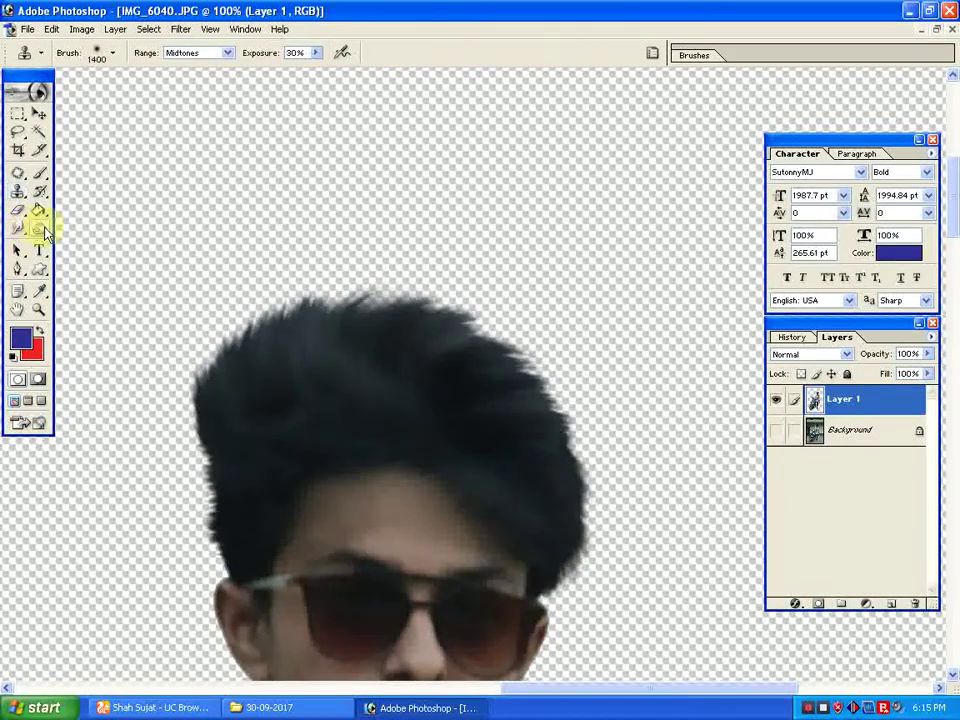
key("bracketleft")
key("bracketleft")
key("bracketleft")
key("bracketleft")
key("bracketleft")
key("bracketleft")
key("bracketleft")
key("bracketleft")
key("bracketleft")
key("bracketleft")
key("bracketleft")
key("bracketleft")
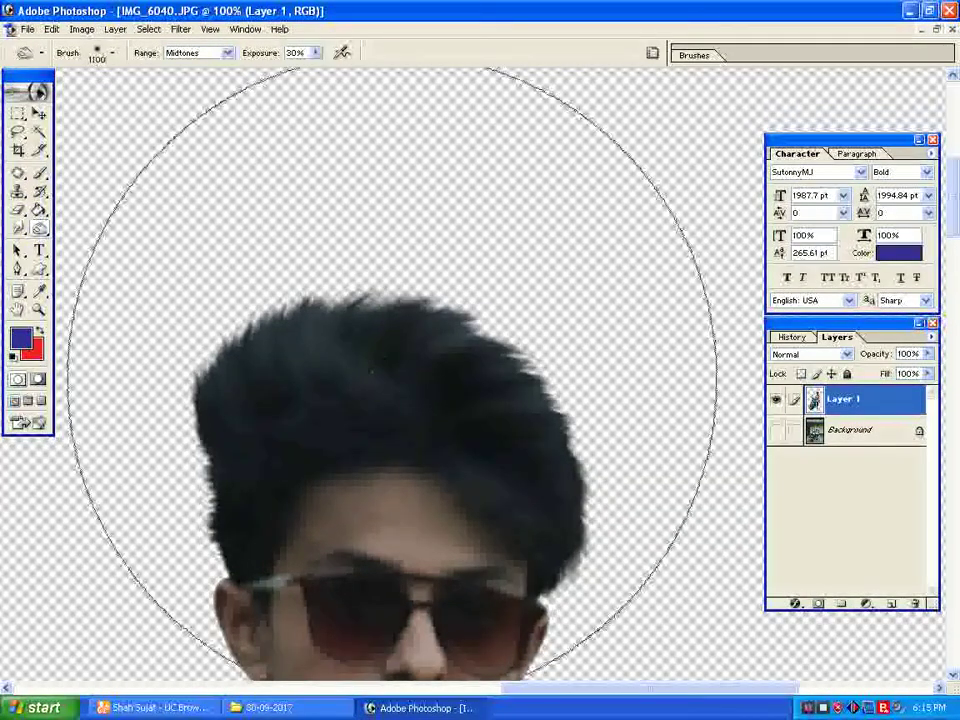
key("bracketleft")
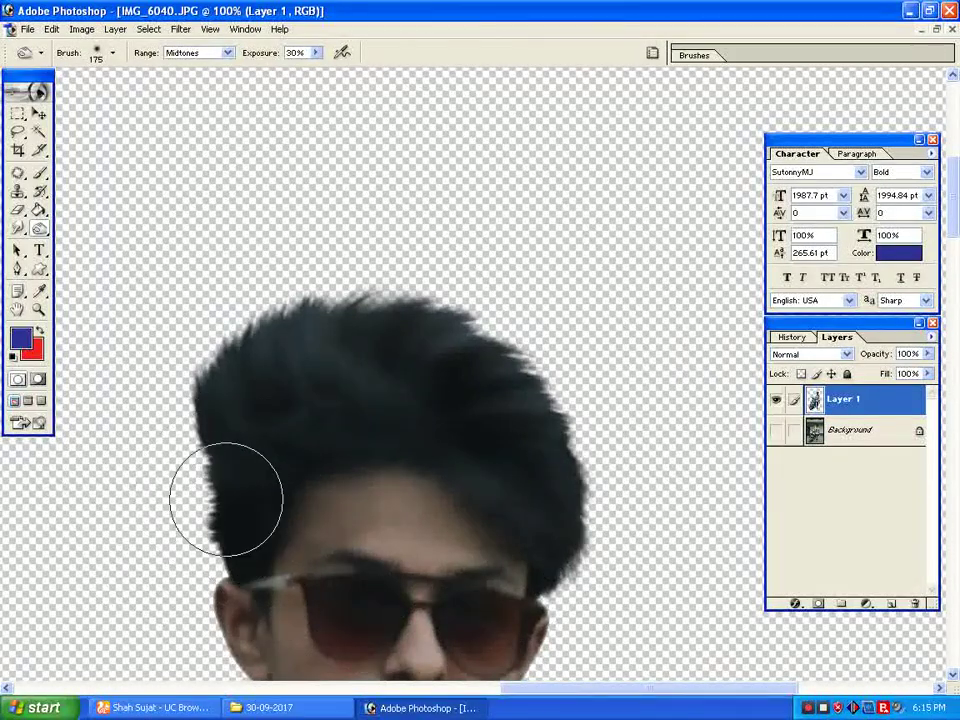
mouse_move(361, 368)
left_mouse_down()
mouse_move(465, 360)
mouse_move(559, 486)
mouse_move(470, 440)
mouse_move(529, 484)
left_mouse_up()
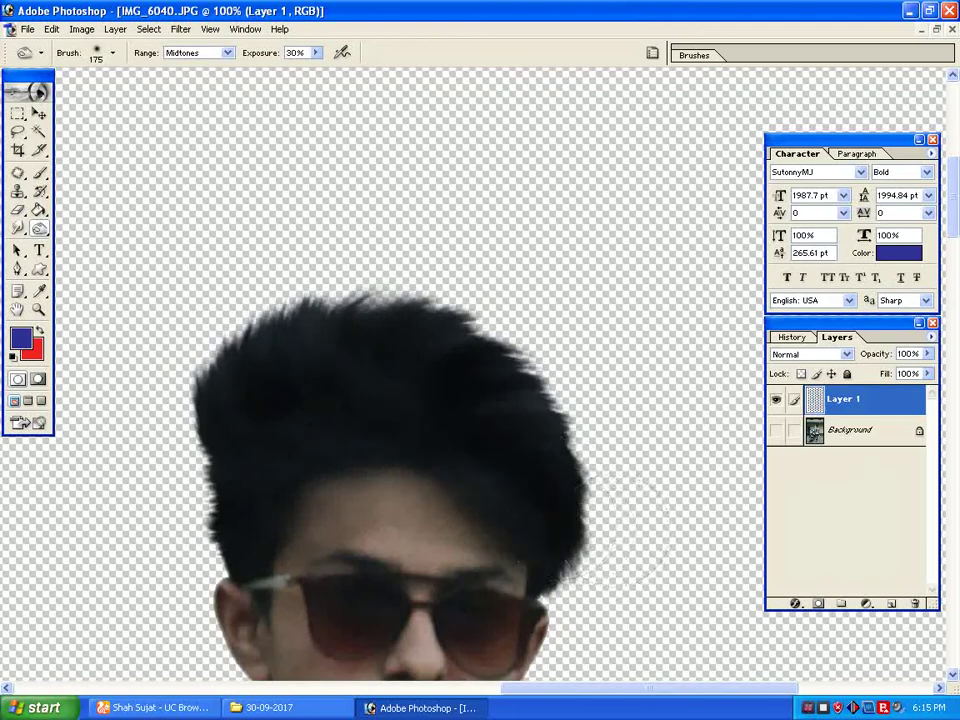
Brighten the cutout on Layer 1 with an RGB Curves adjustment, raising input 107 to output 142
key("ctrl+0")
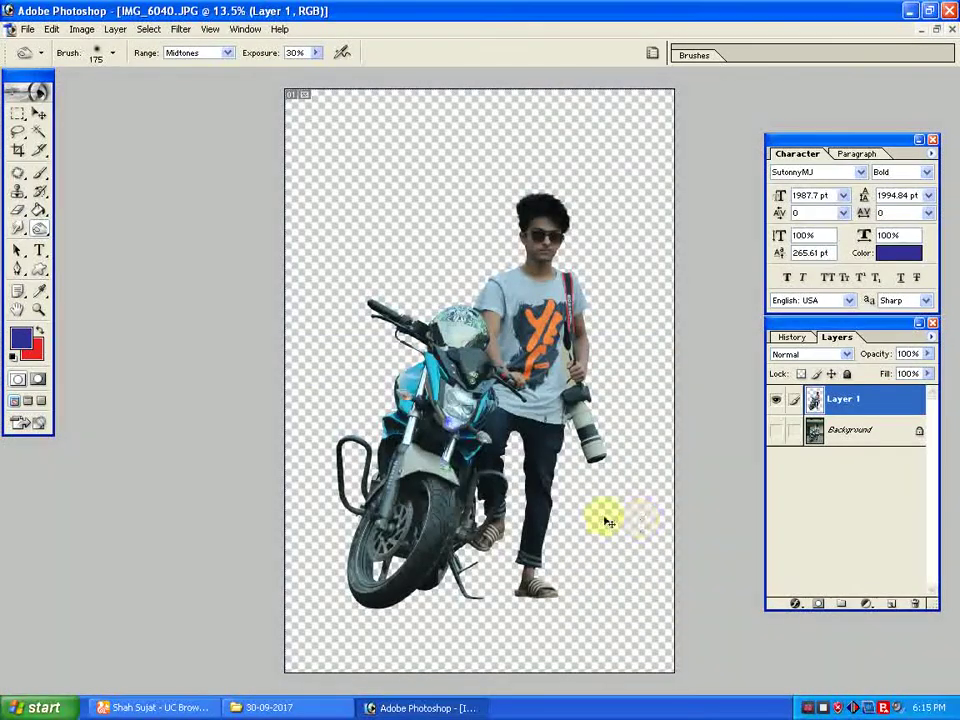
left_click_drag(440, 200, 486, 317)
key("ctrl+0")
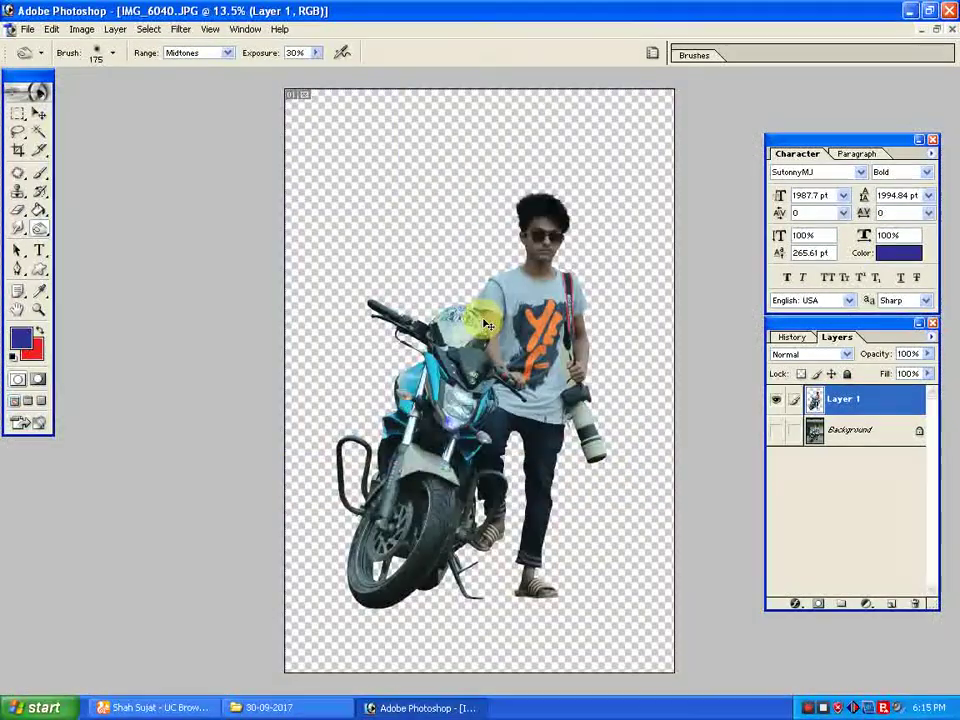
key("v")
mouse_move(339, 187)
left_mouse_down()
mouse_move(548, 274)
mouse_move(677, 350)
left_mouse_up()
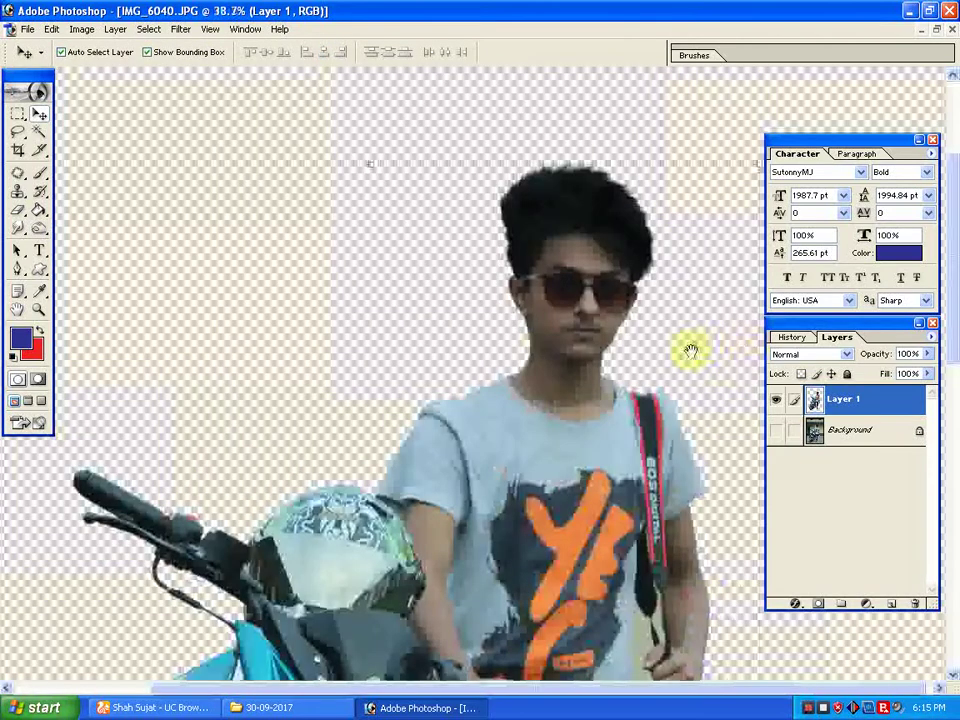
key("ctrl+0")
key("ctrl+m")
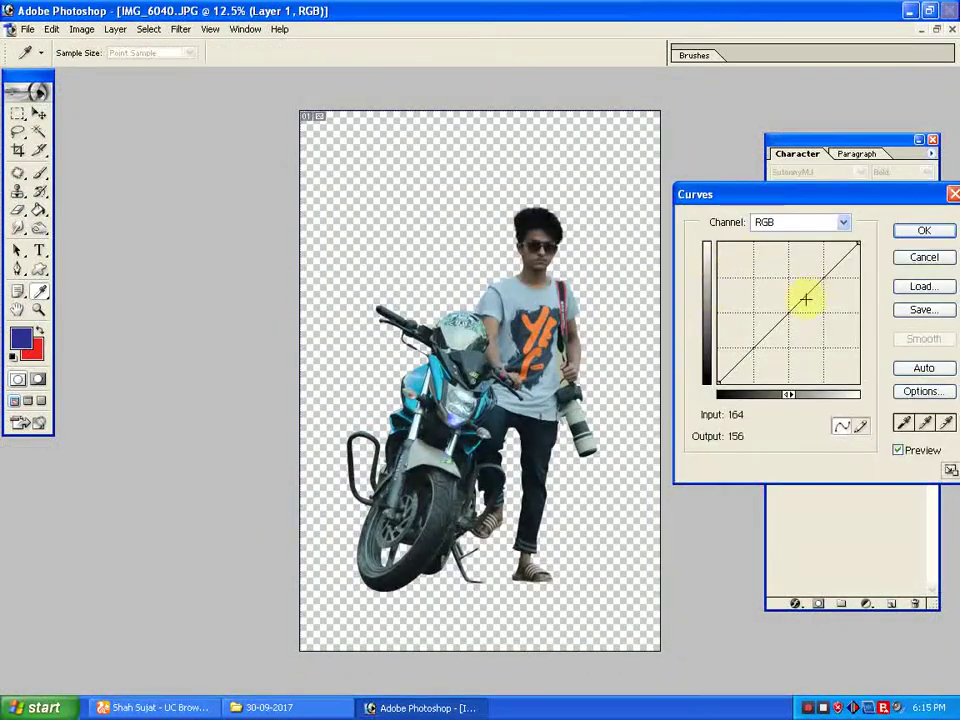
left_click(785, 309)
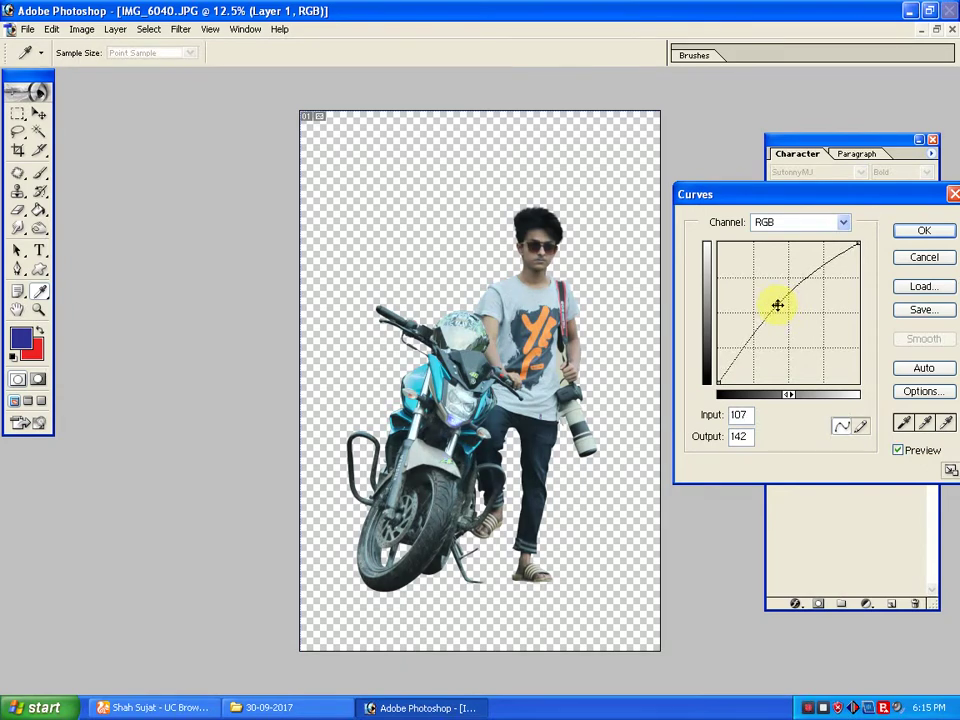
key("Return")
key("v")
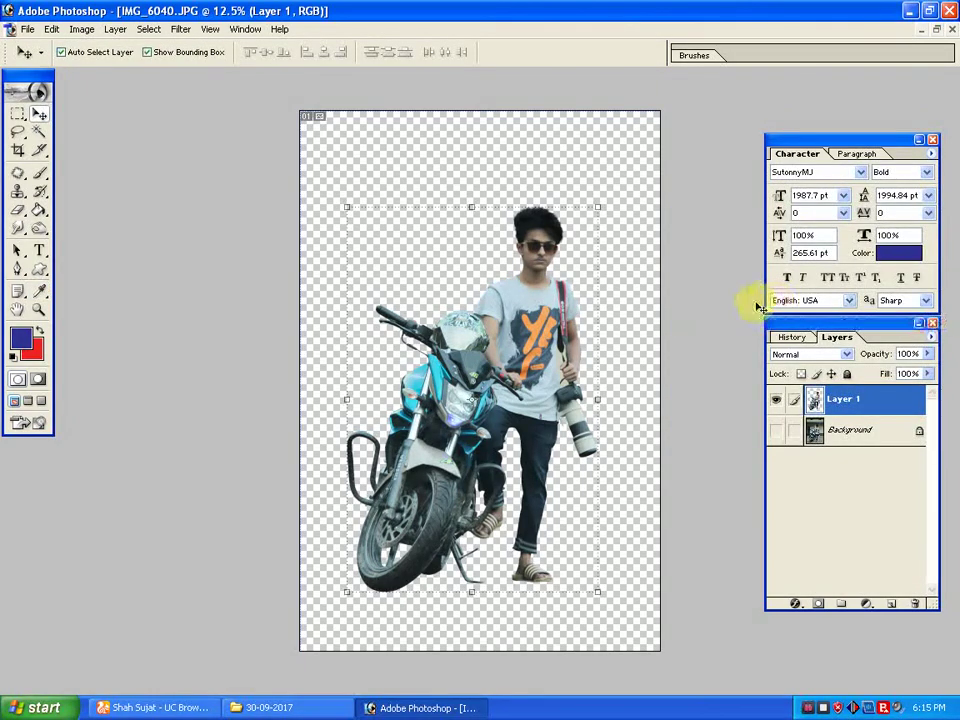